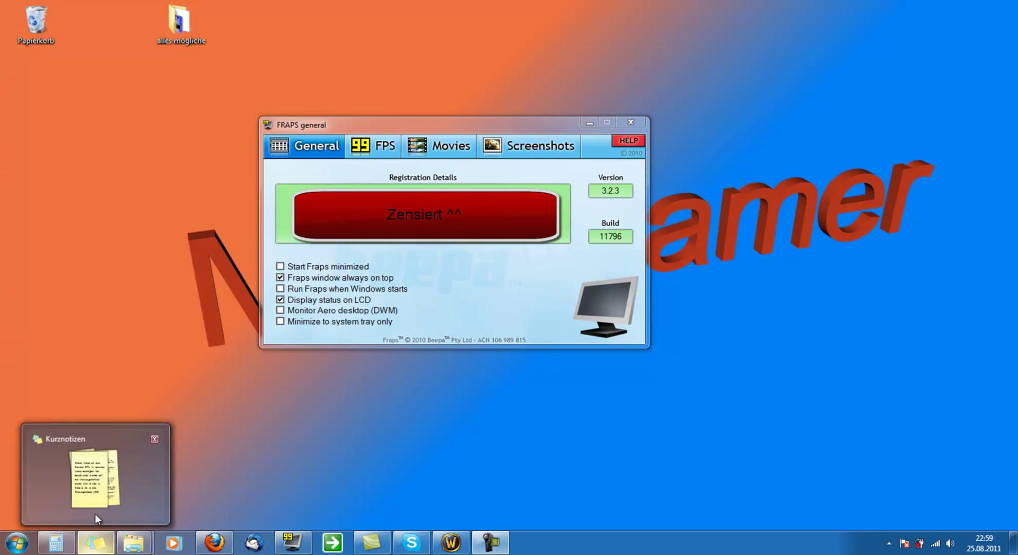
# Step: Open the Calculator overlapping the Fraps window, disable Fraps window always on top, and bring the Calculator forward and move it clear
pyautogui.click(53, 546)
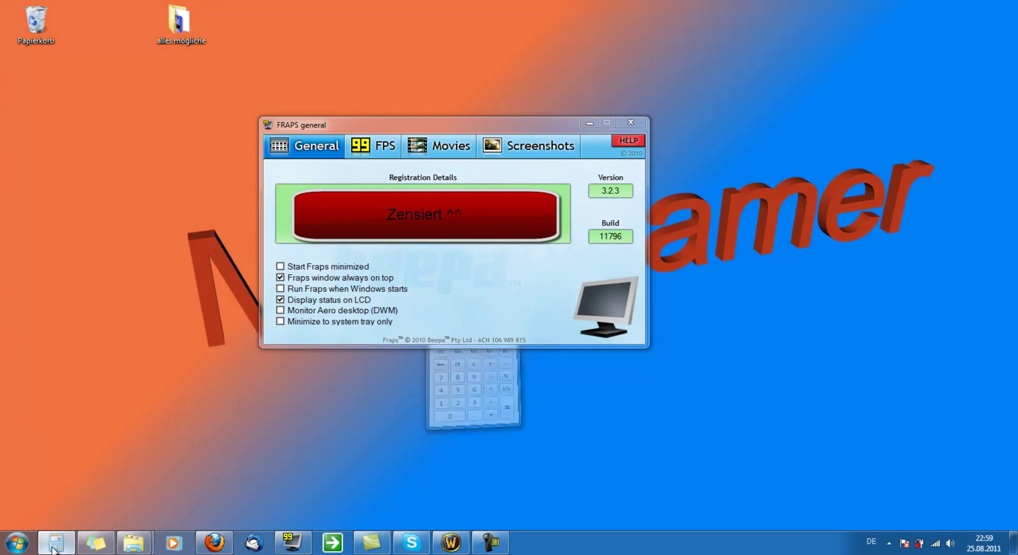
pyautogui.moveTo(710, 172); pyautogui.dragTo(634, 84)
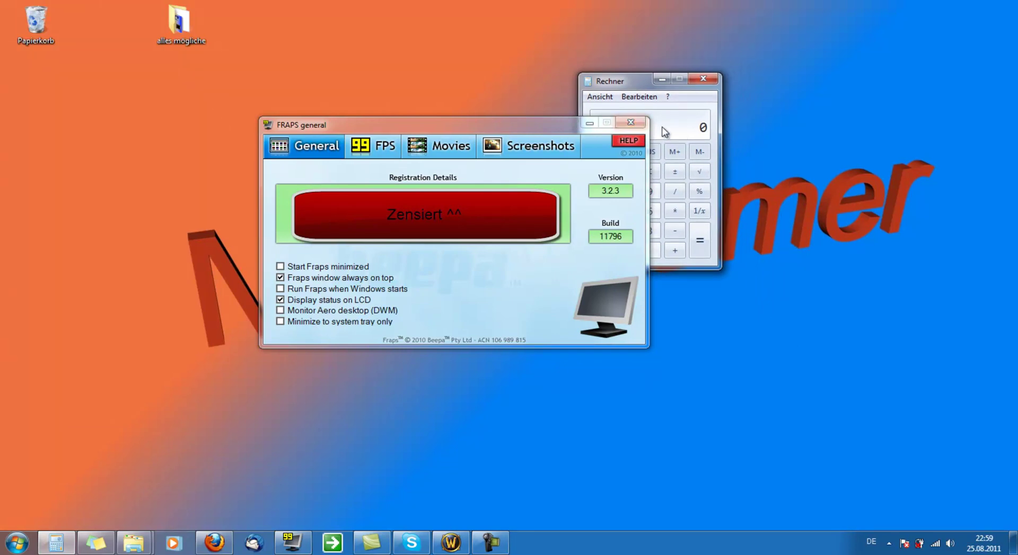
pyautogui.click(322, 278)
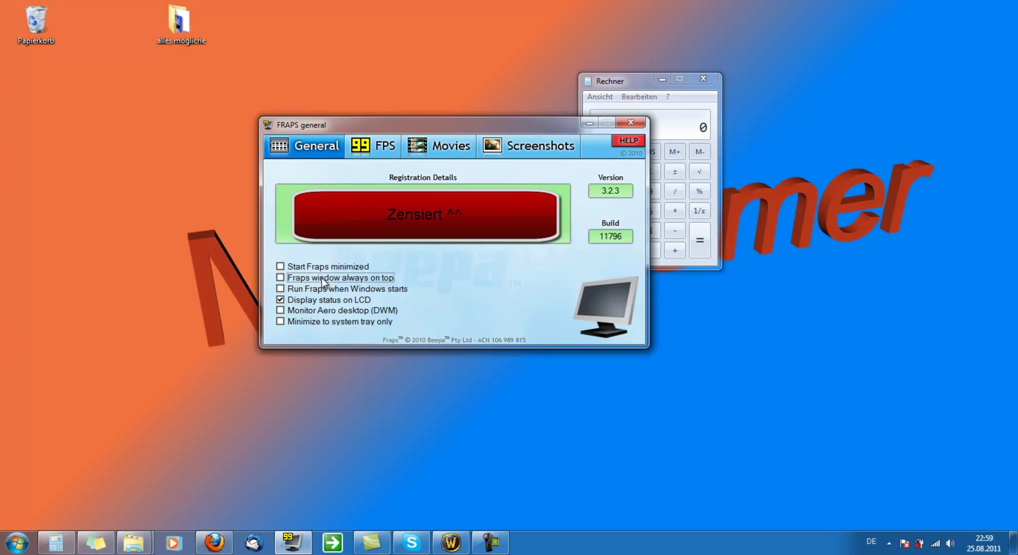
pyautogui.click(649, 87)
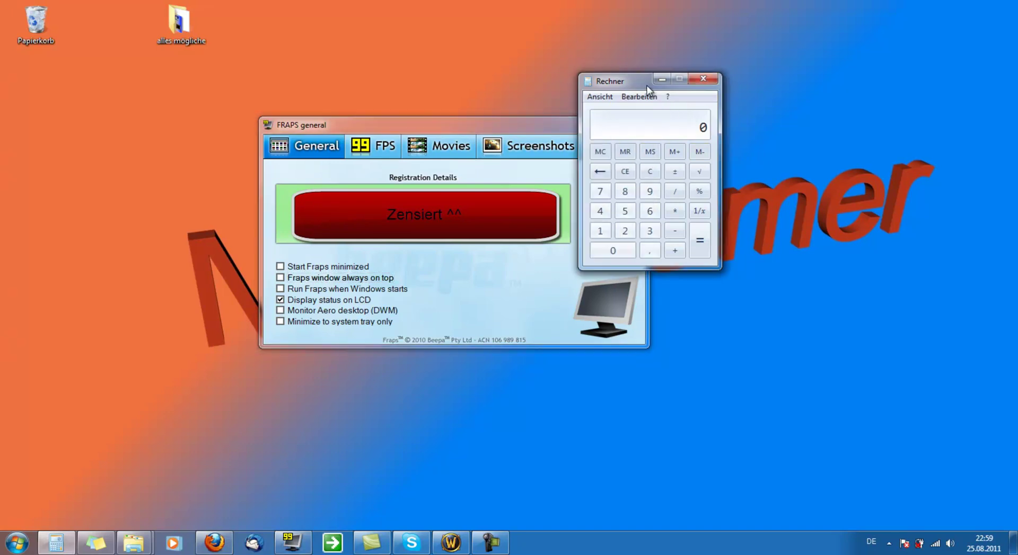
pyautogui.moveTo(633, 89); pyautogui.dragTo(744, 136)
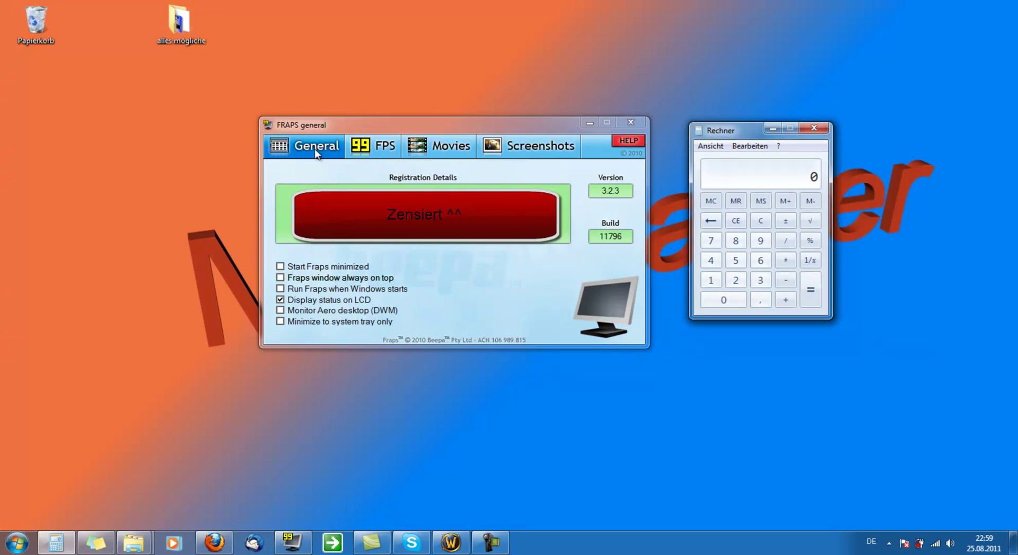
# Step: Re-enable Fraps window always on top, shift the Calculator slightly, and switch the option off again
pyautogui.click(312, 279)
pyautogui.moveTo(732, 128)
pyautogui.mouseDown()
pyautogui.moveTo(663, 112)
pyautogui.moveTo(480, 102)
pyautogui.moveTo(553, 91)
pyautogui.moveTo(731, 115)
pyautogui.mouseUp()
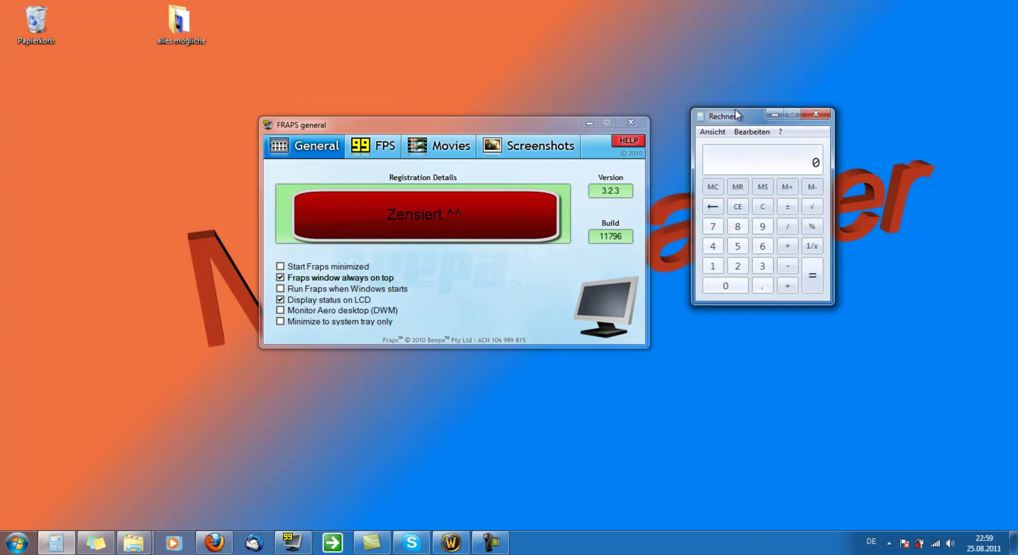
pyautogui.click(360, 284)
pyautogui.click(360, 283)
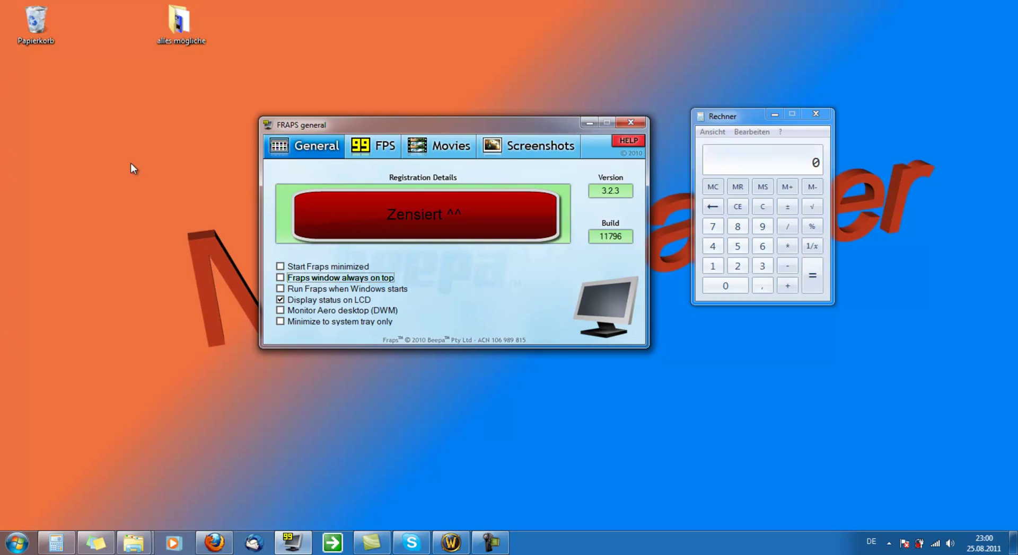
# Step: Keep the current Windows colour scheme and stop its performance message from being shown again
pyautogui.click(280, 299)
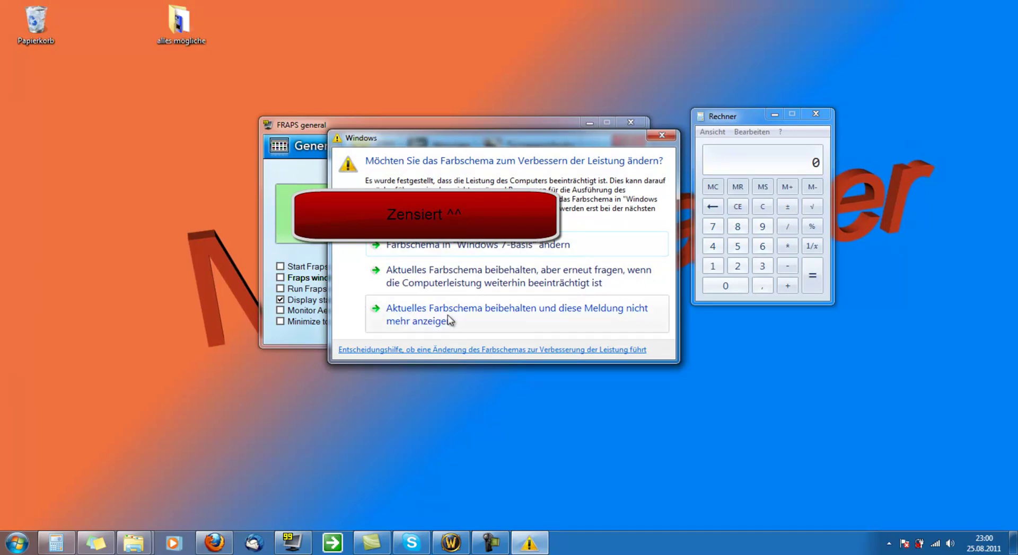
pyautogui.click(448, 319)
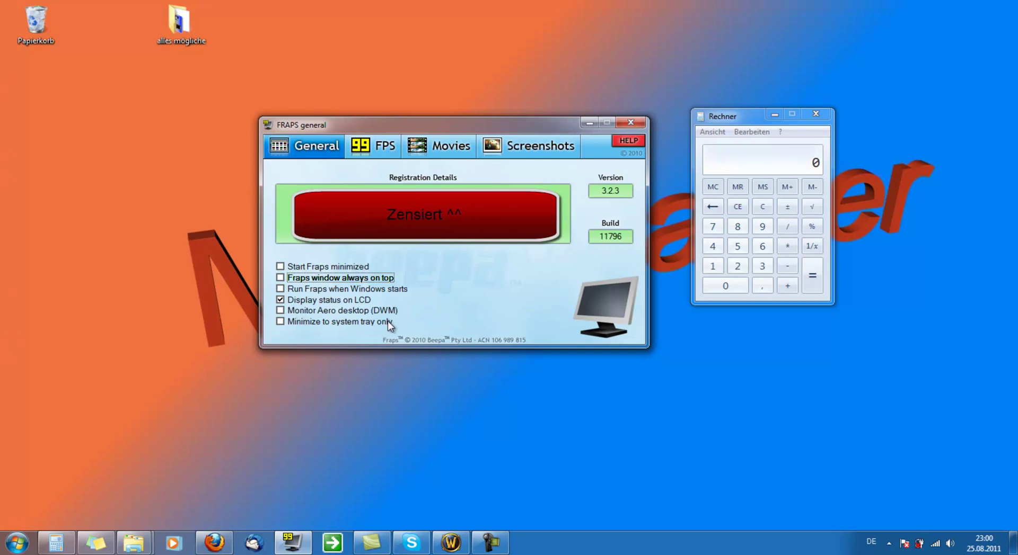
# Step: Enable Minimize to system tray only, minimize Fraps, and restore it from the hidden notification icons
pyautogui.click(373, 322)
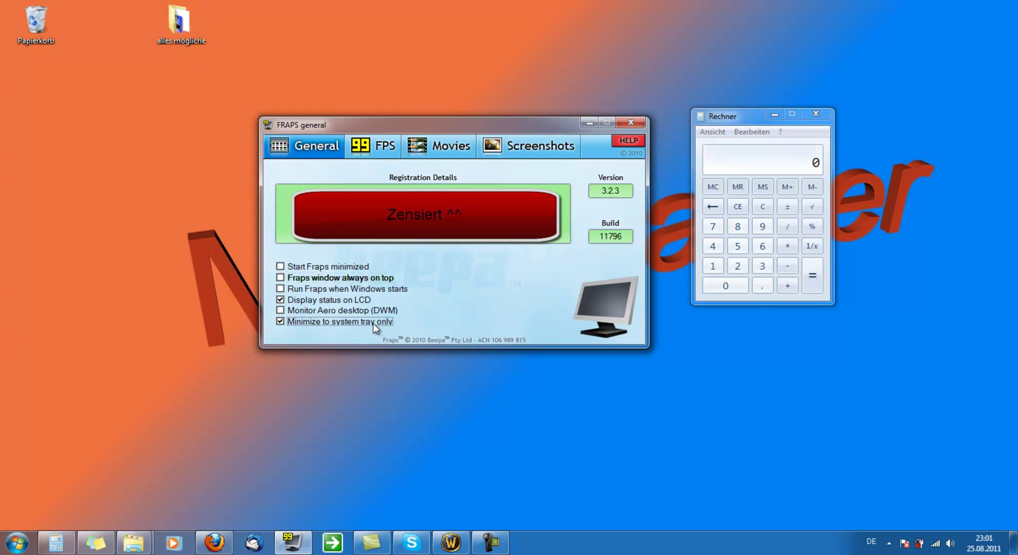
pyautogui.click(587, 124)
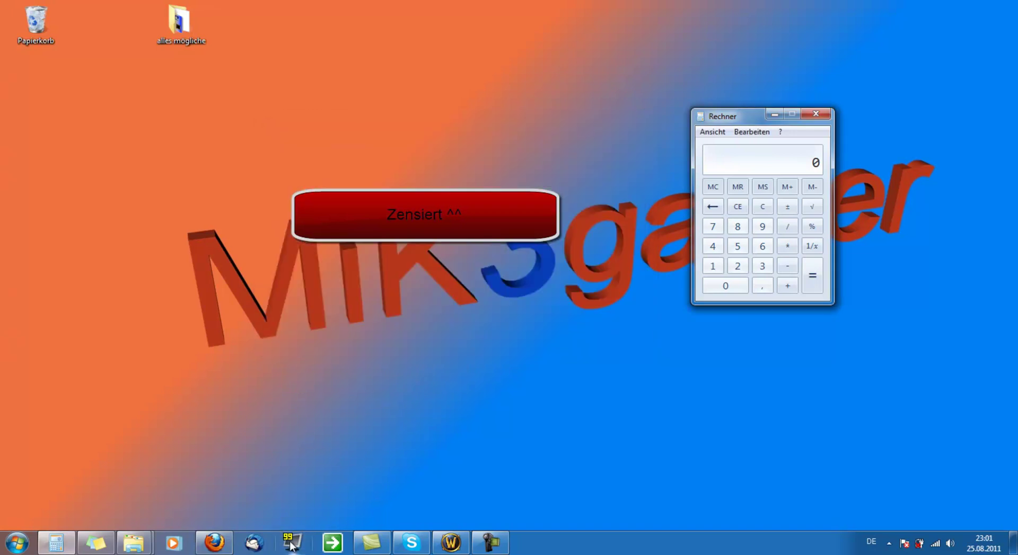
pyautogui.click(888, 545)
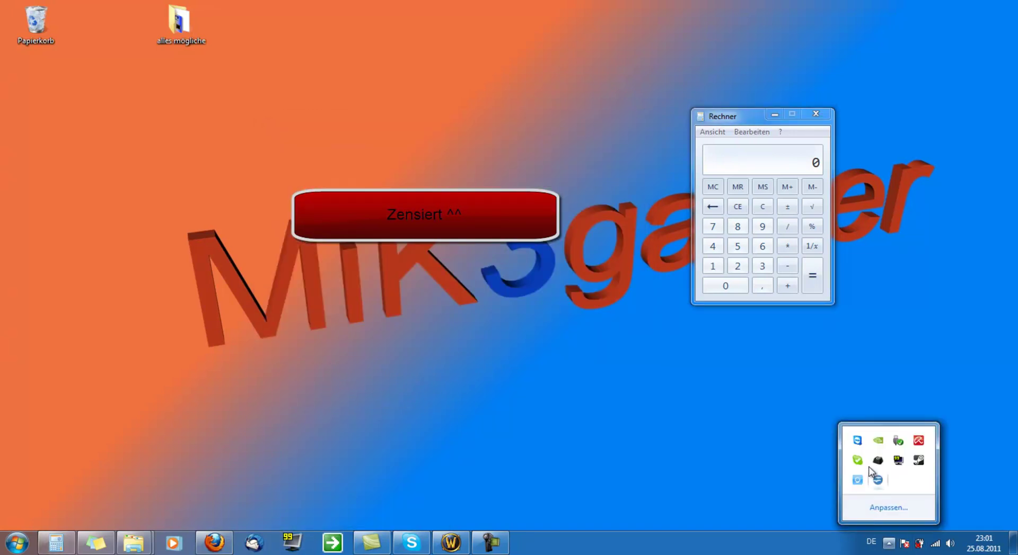
pyautogui.click(898, 460)
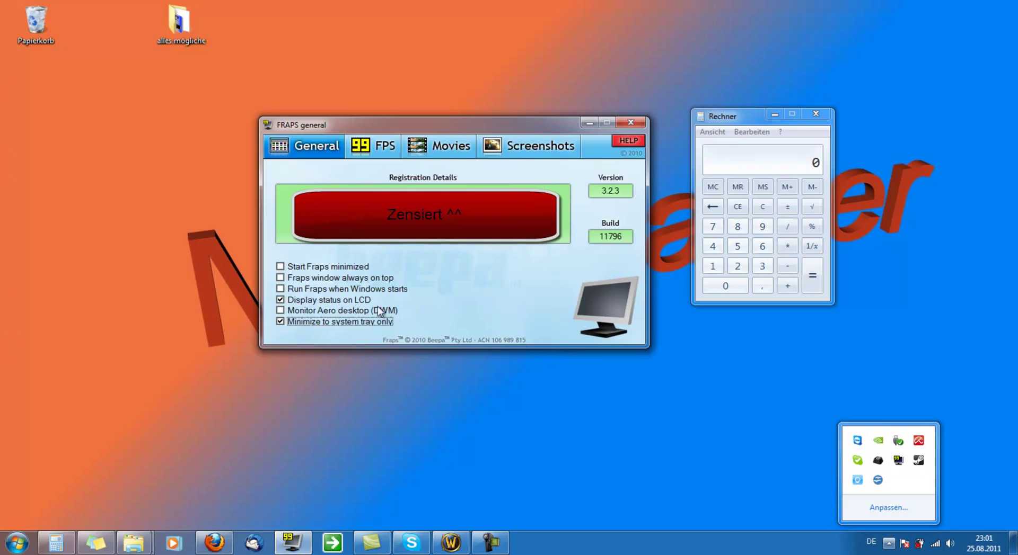
# Step: Disable Minimize to system tray only, minimize Fraps, and restore its window from the taskbar
pyautogui.click(363, 324)
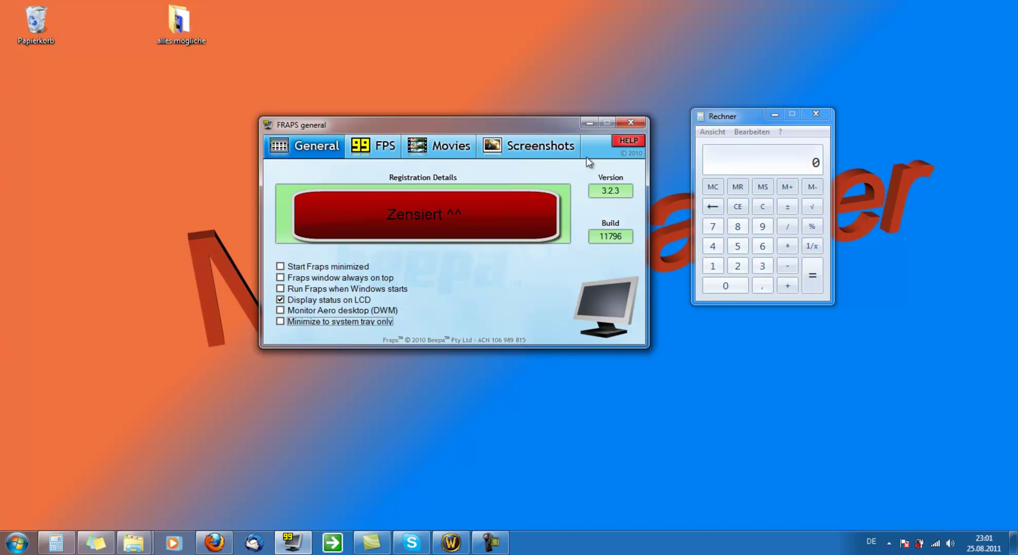
pyautogui.click(587, 122)
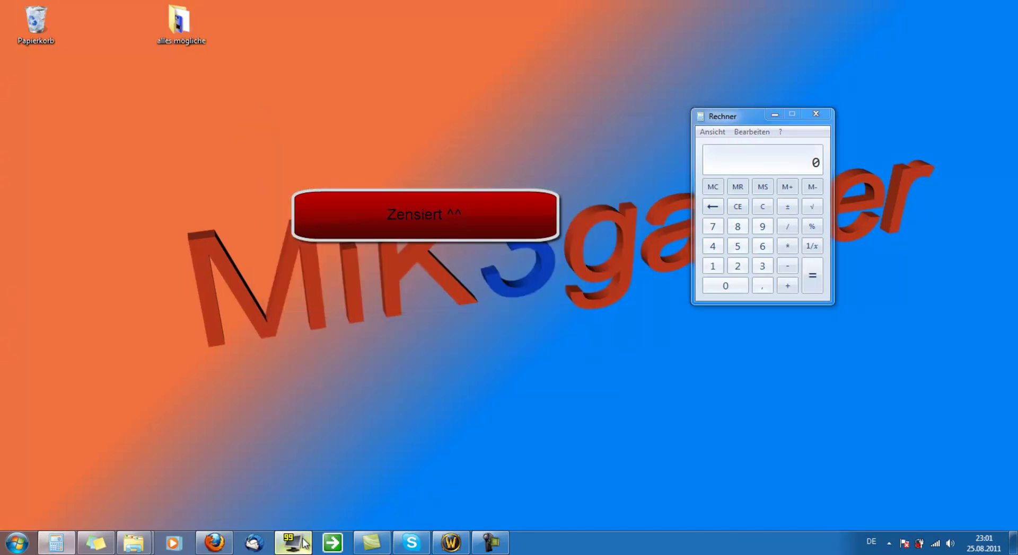
pyautogui.click(292, 542)
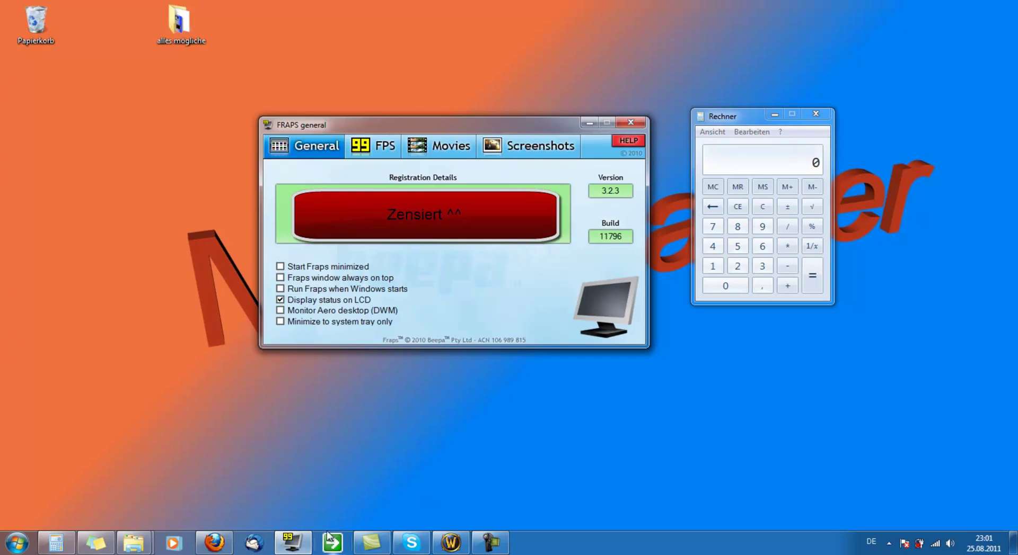
pyautogui.moveTo(468, 536)
pyautogui.moveTo(211, 549)
pyautogui.moveTo(134, 543)
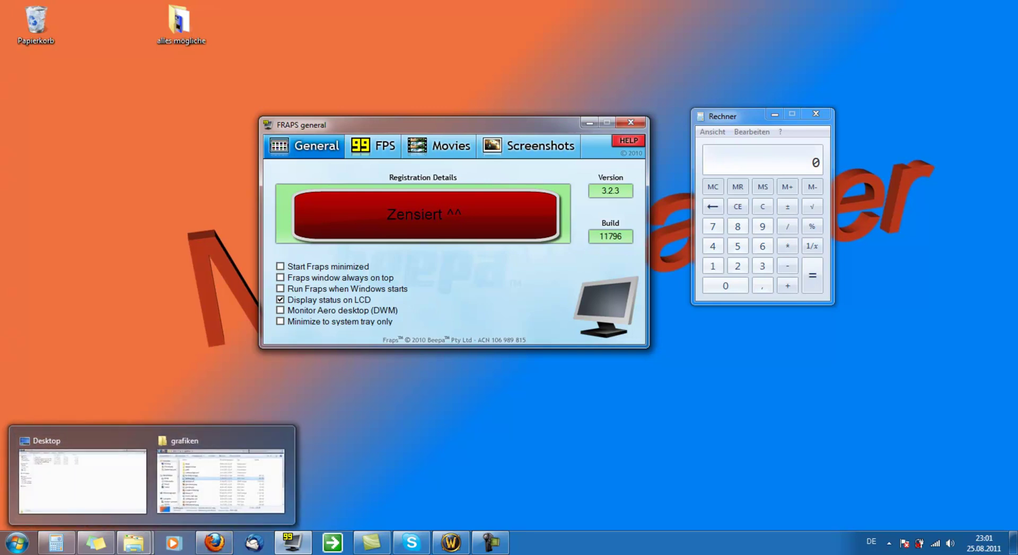
pyautogui.rightClick(134, 544)
pyautogui.click(333, 459)
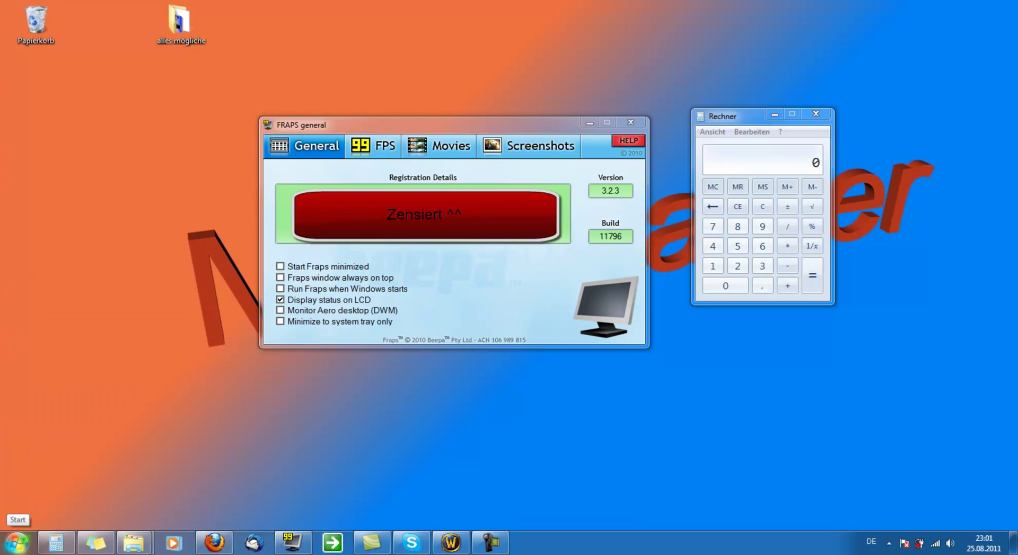
pyautogui.moveTo(93, 547)
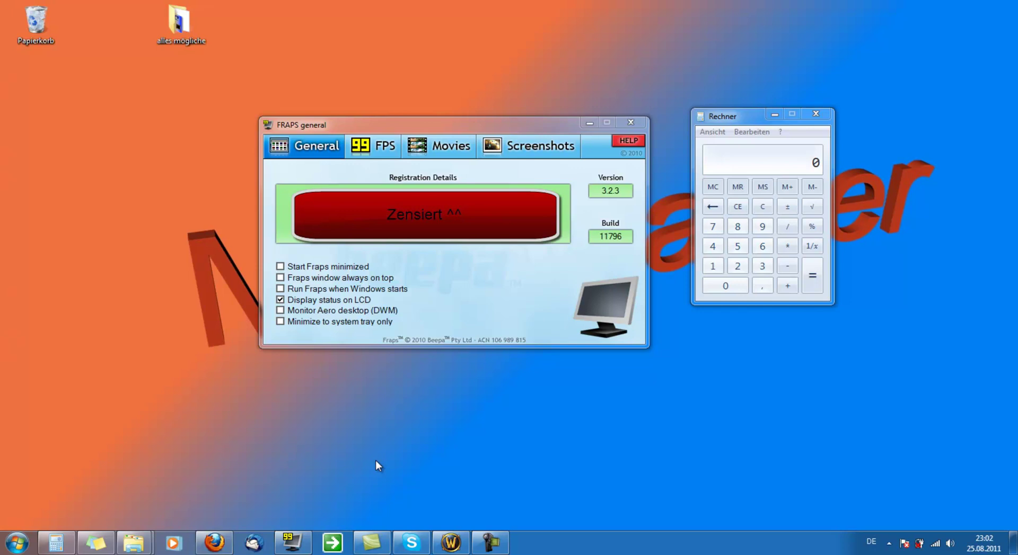
# Step: Close Firefox and move the Fraps window away from the middle of the desktop
pyautogui.rightClick(215, 542)
pyautogui.click(216, 509)
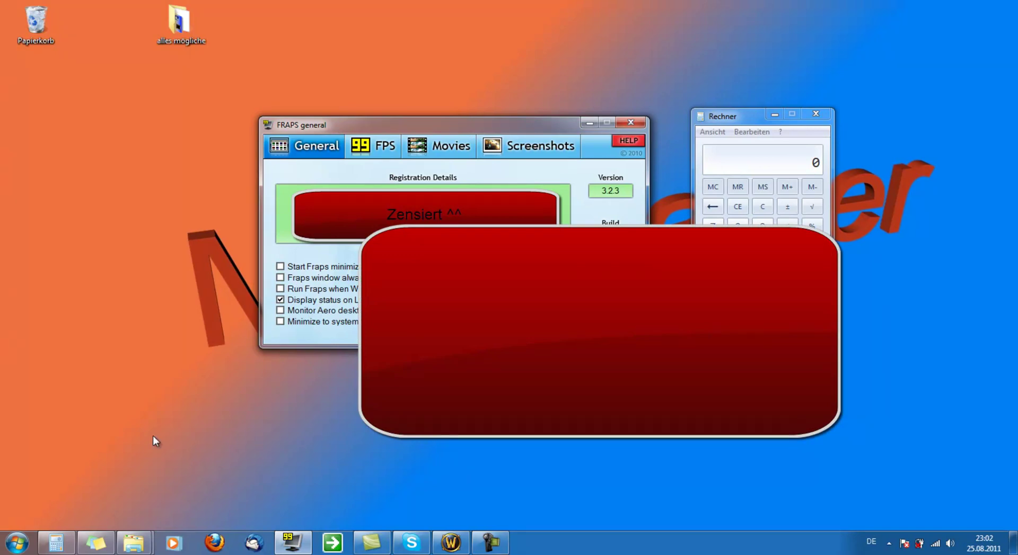
pyautogui.moveTo(386, 125); pyautogui.dragTo(702, 269)
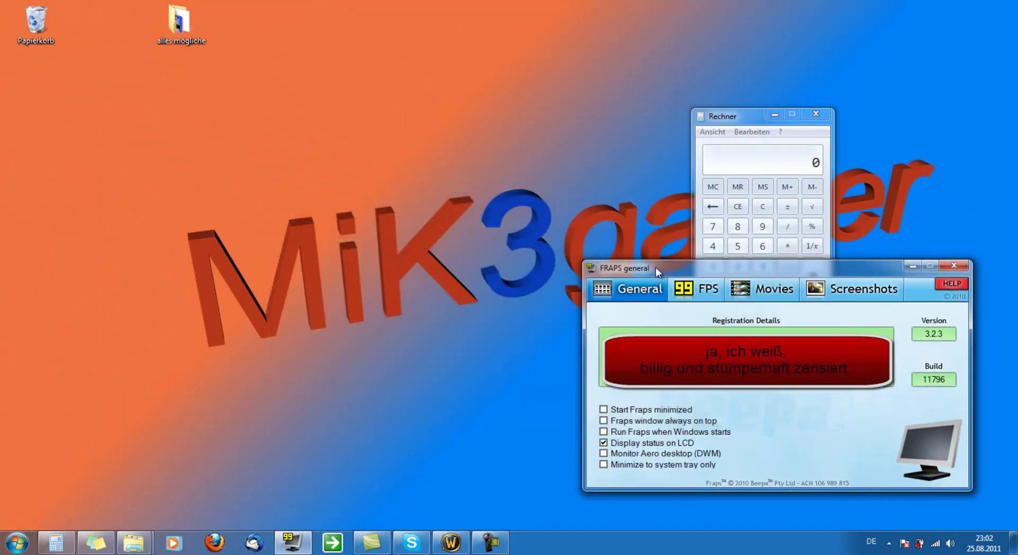
# Step: Set the Fraps movie save location to a new folder named special inside the fraps folder on drive E
pyautogui.click(769, 292)
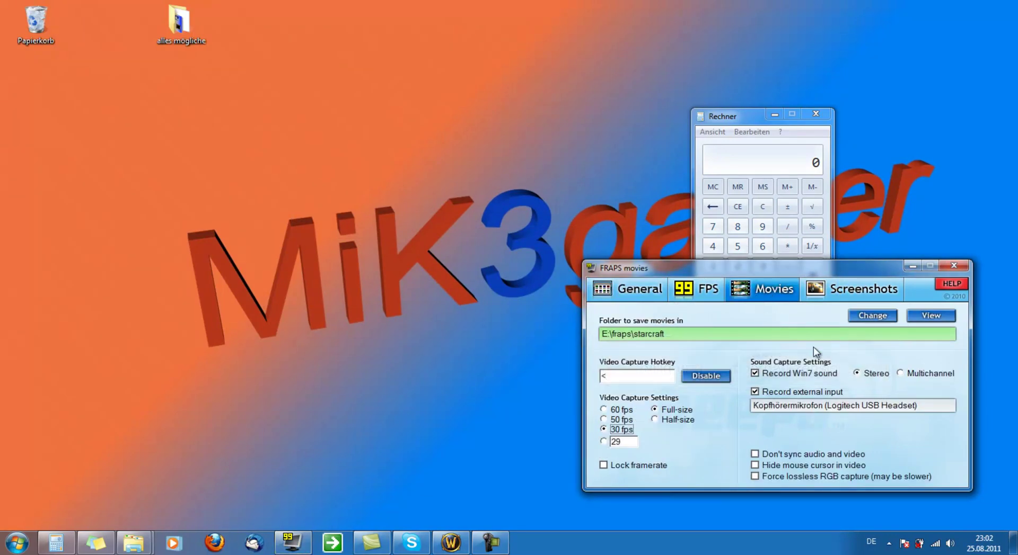
pyautogui.click(880, 318)
pyautogui.moveTo(599, 248); pyautogui.dragTo(594, 259)
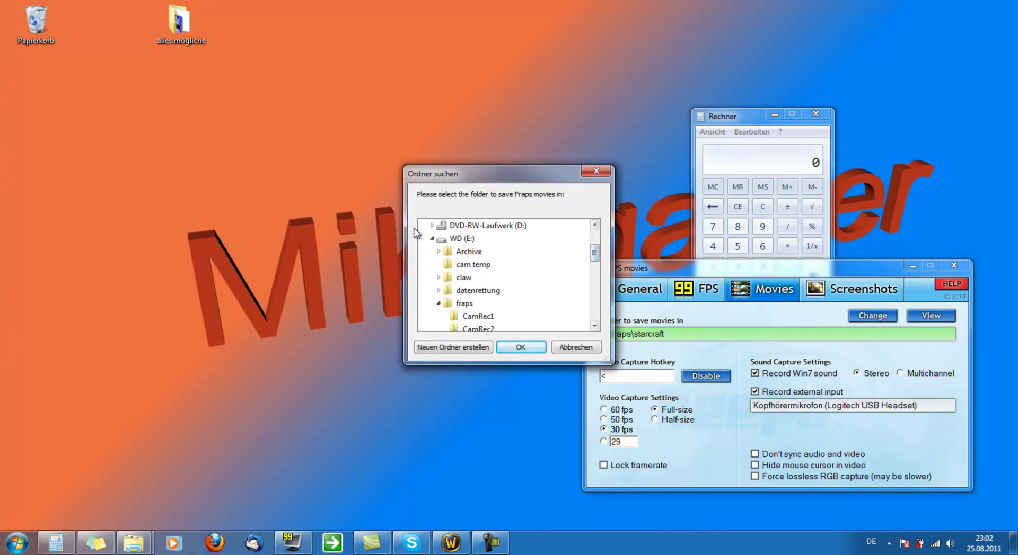
pyautogui.click(463, 303)
pyautogui.click(461, 349)
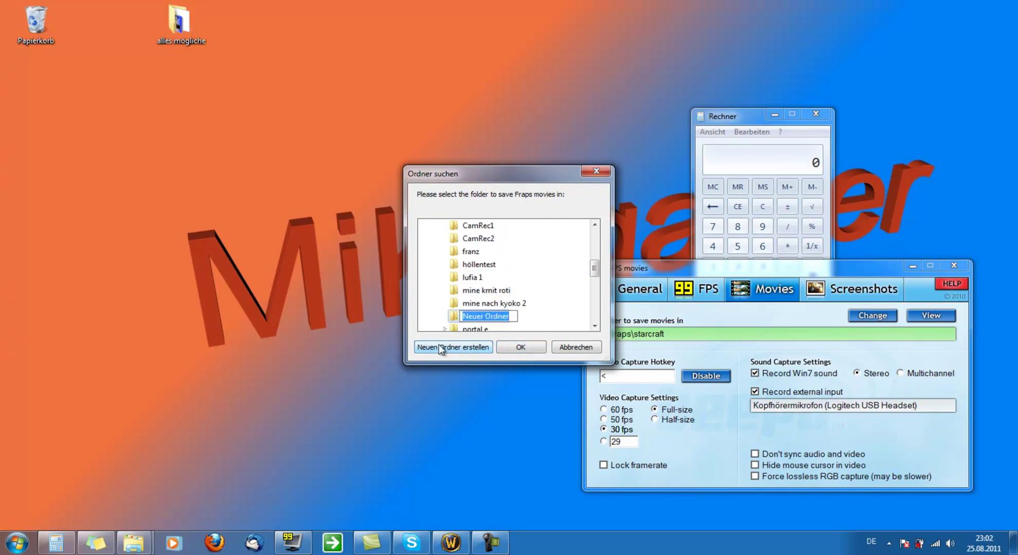
pyautogui.write('special')
pyautogui.press('Return')
pyautogui.press('Return')
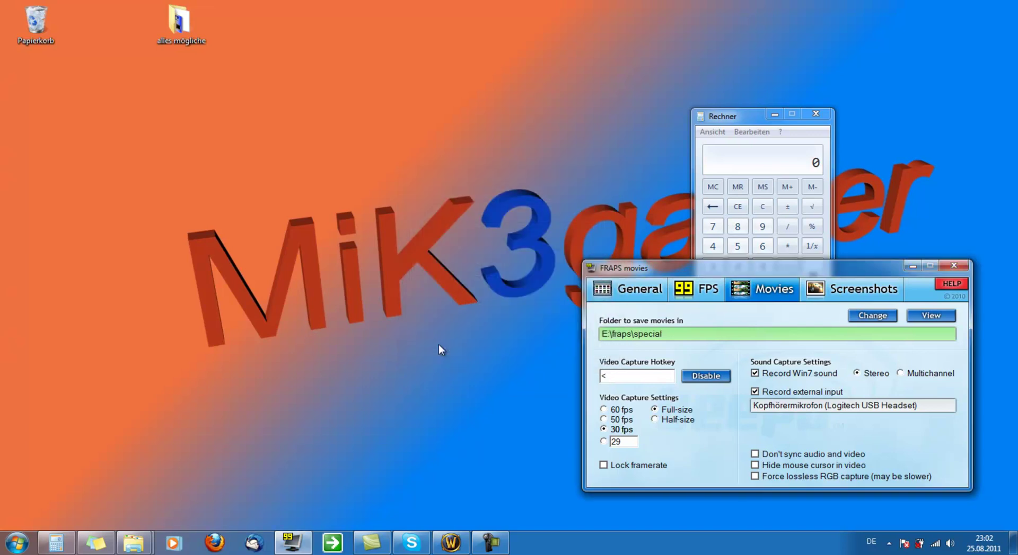
pyautogui.click(664, 335)
pyautogui.click(576, 347)
# Step: Open a file browser window at the special folder inside fraps on drive WD (E:)
pyautogui.click(17, 543)
pyautogui.click(209, 336)
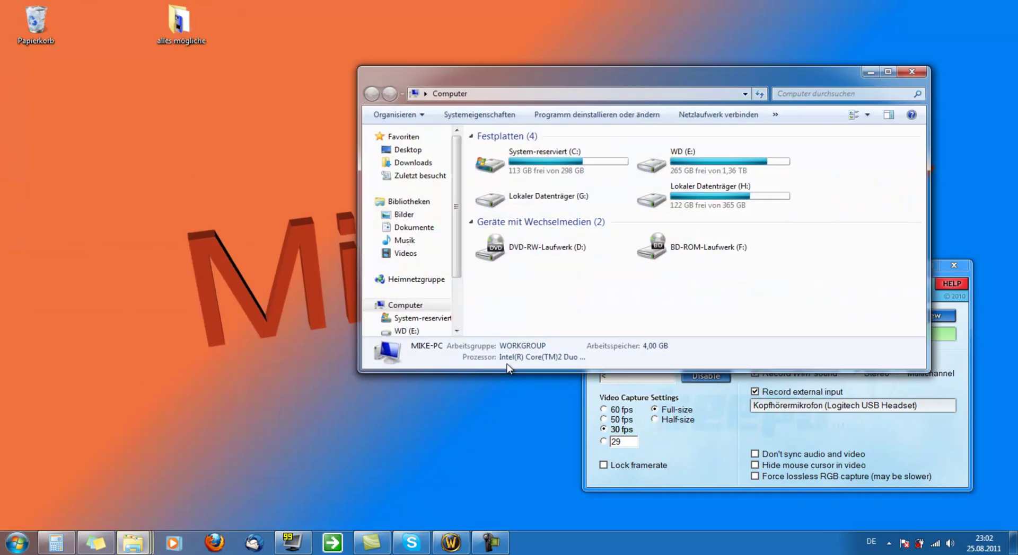
pyautogui.doubleClick(727, 155)
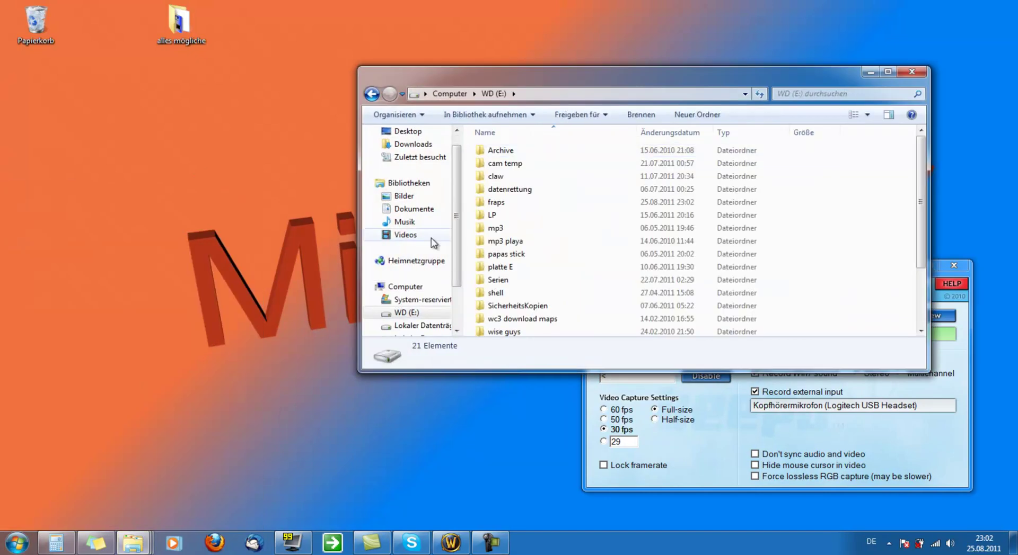
pyautogui.doubleClick(508, 217)
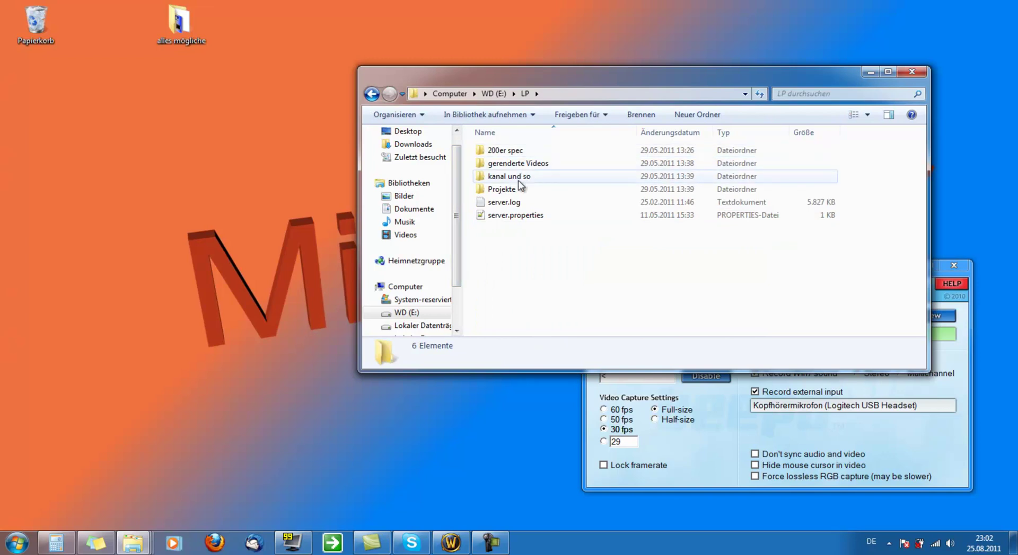
pyautogui.click(493, 94)
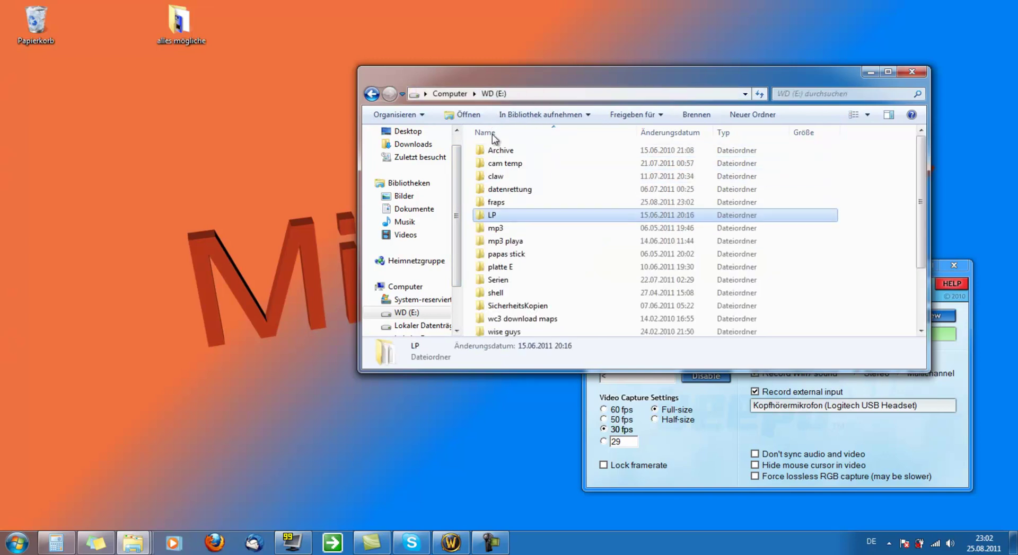
pyautogui.doubleClick(503, 203)
pyautogui.doubleClick(508, 255)
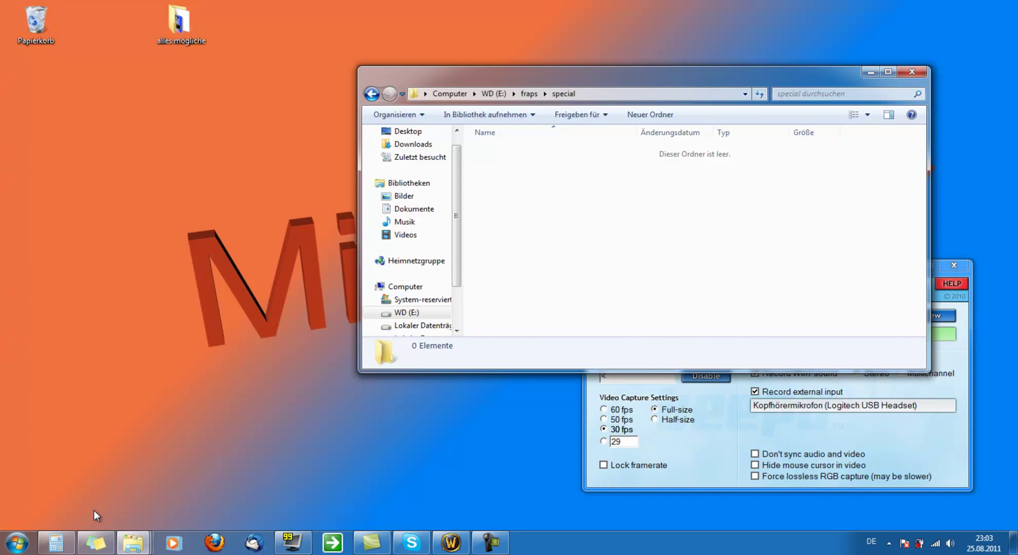
# Step: Look through the starcraft and mine kmit roti recording folders in fraps, and move the file browser clear of the Fraps window
pyautogui.moveTo(645, 71)
pyautogui.mouseDown()
pyautogui.moveTo(612, 59)
pyautogui.moveTo(660, 36)
pyautogui.moveTo(652, 53)
pyautogui.mouseUp()
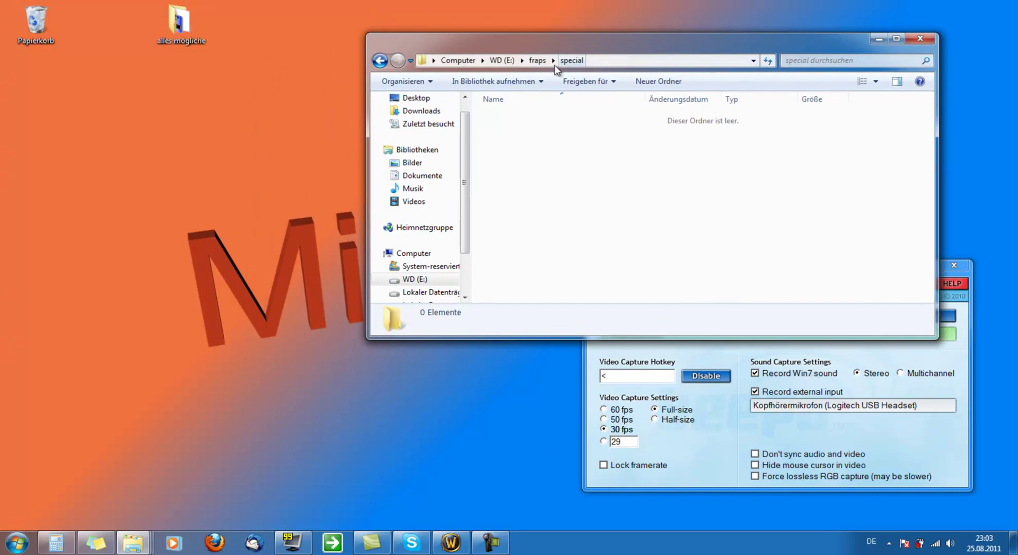
pyautogui.click(536, 60)
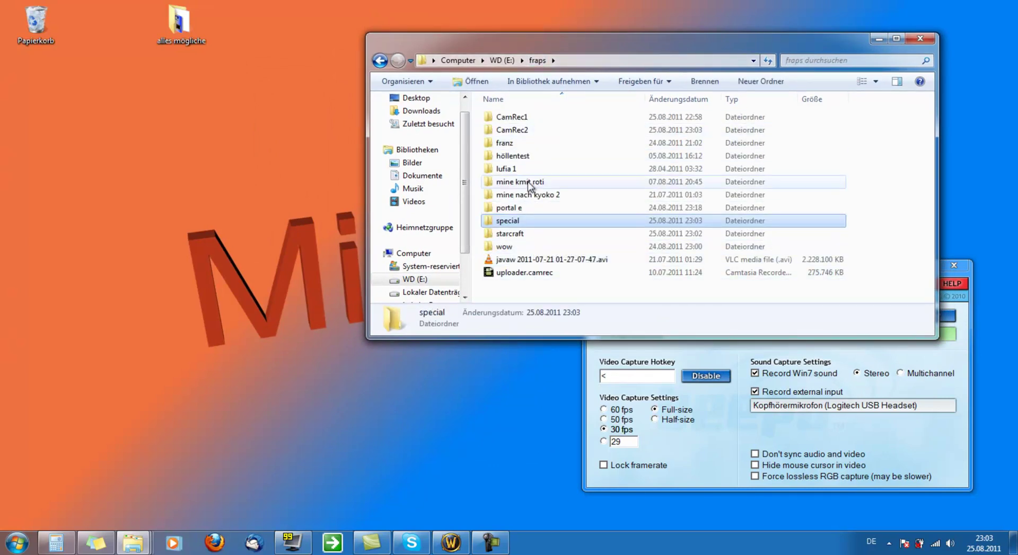
pyautogui.doubleClick(527, 235)
pyautogui.click(385, 62)
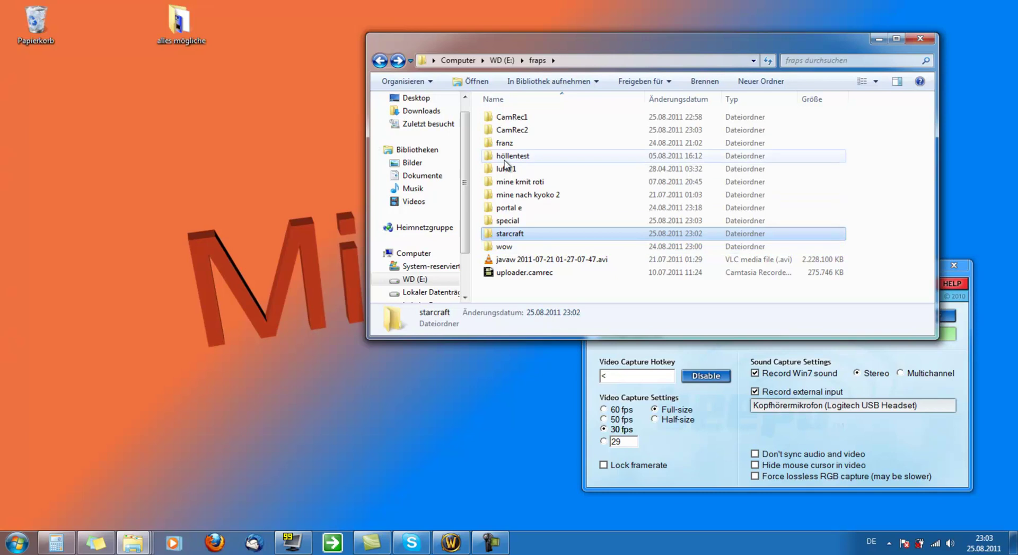
pyautogui.doubleClick(517, 182)
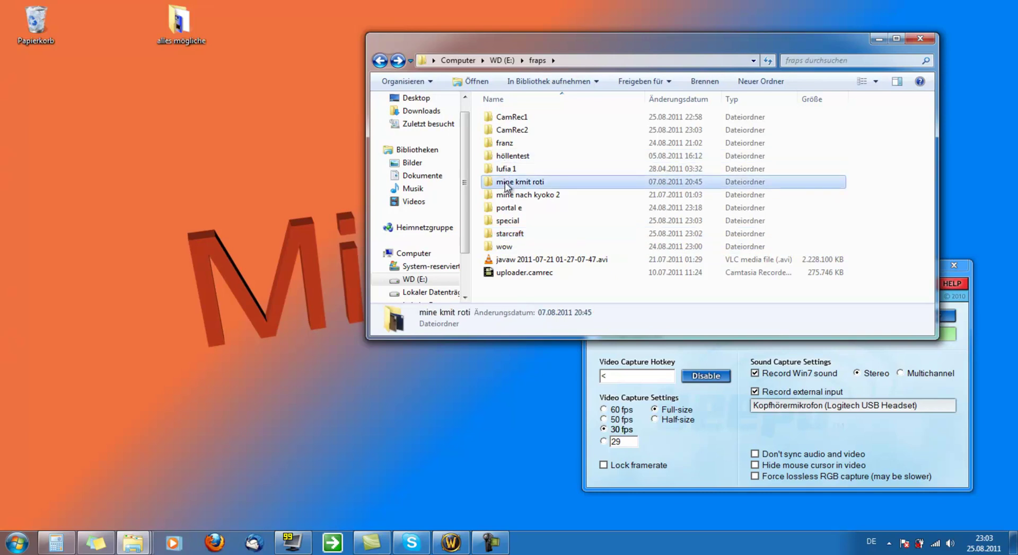
pyautogui.moveTo(693, 53); pyautogui.dragTo(329, 22)
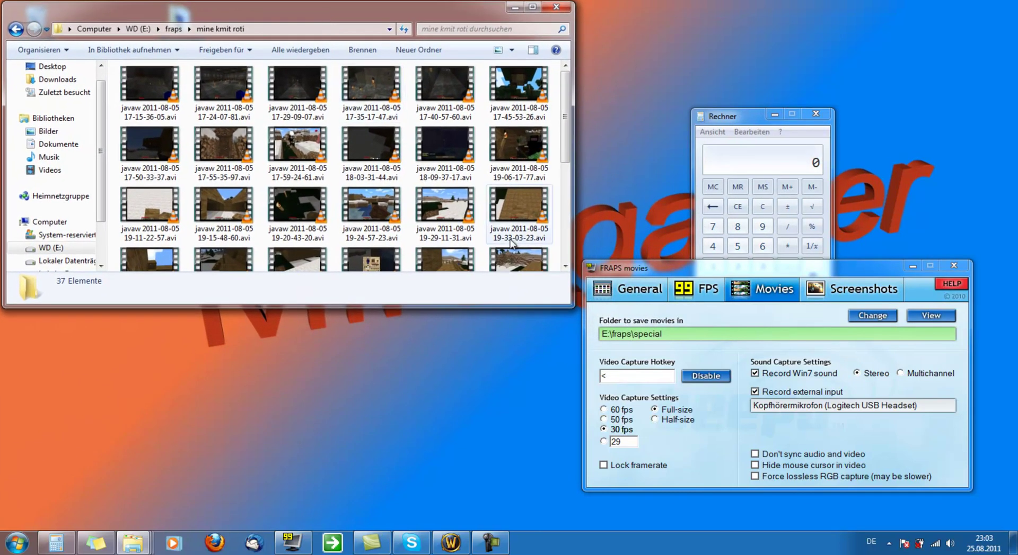
# Step: Enlarge the mine kmit roti file browser and select all recordings to check their total length and size
pyautogui.moveTo(570, 307); pyautogui.dragTo(662, 467)
pyautogui.moveTo(601, 389); pyautogui.dragTo(146, 69)
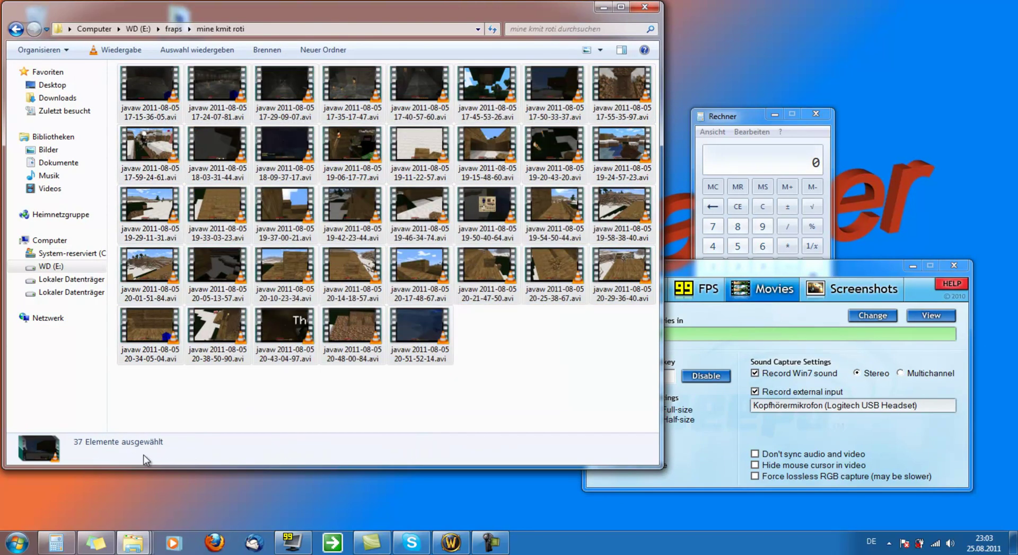
pyautogui.click(142, 456)
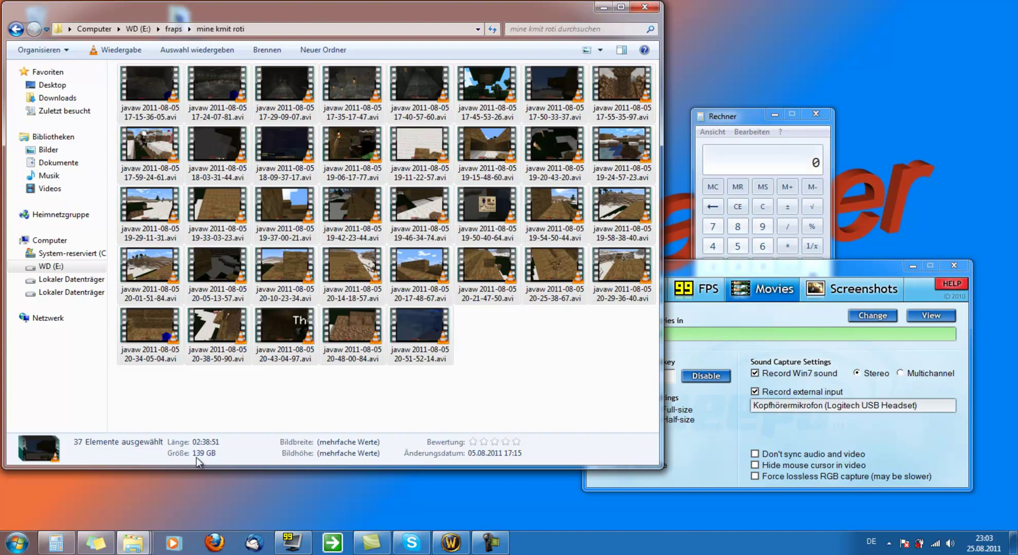
# Step: Check the length and file size of several individual javaw recordings in the mine kmit roti folder
pyautogui.click(146, 95)
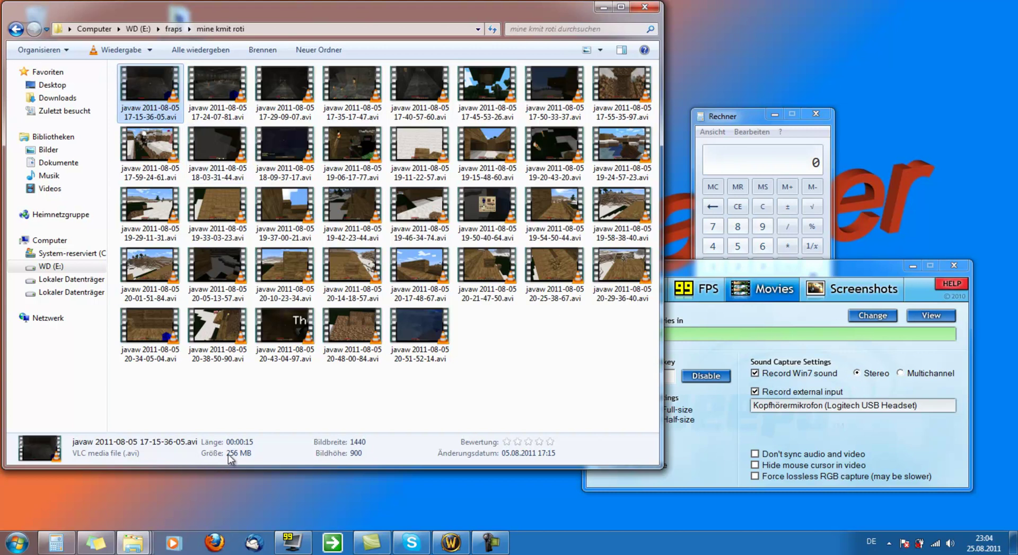
pyautogui.click(210, 93)
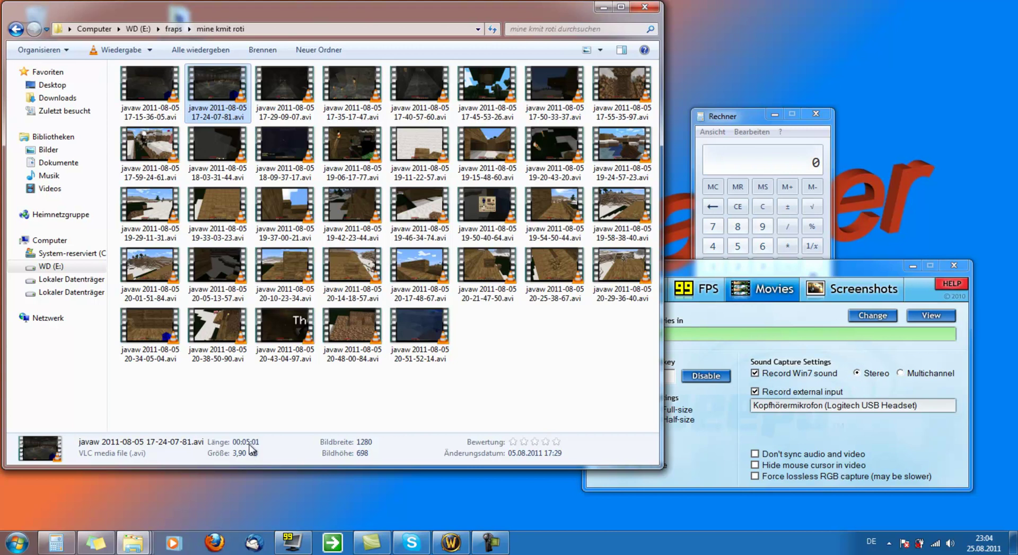
pyautogui.press('Right')
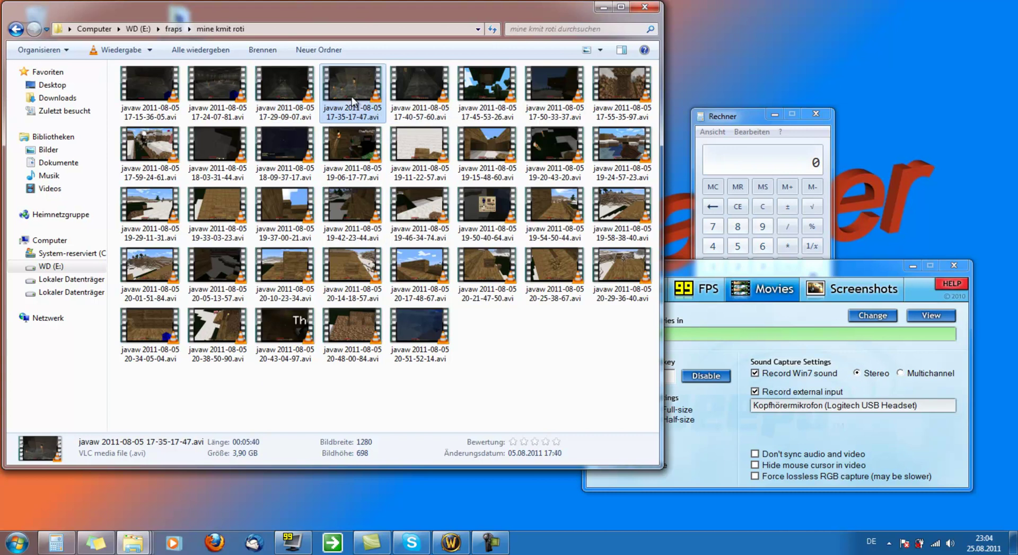
pyautogui.click(417, 106)
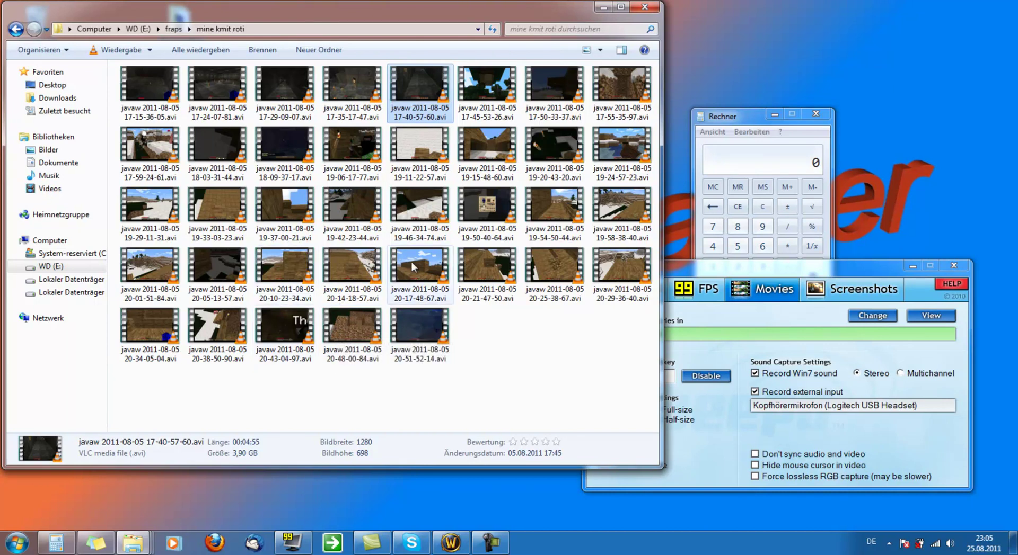
pyautogui.moveTo(414, 267)
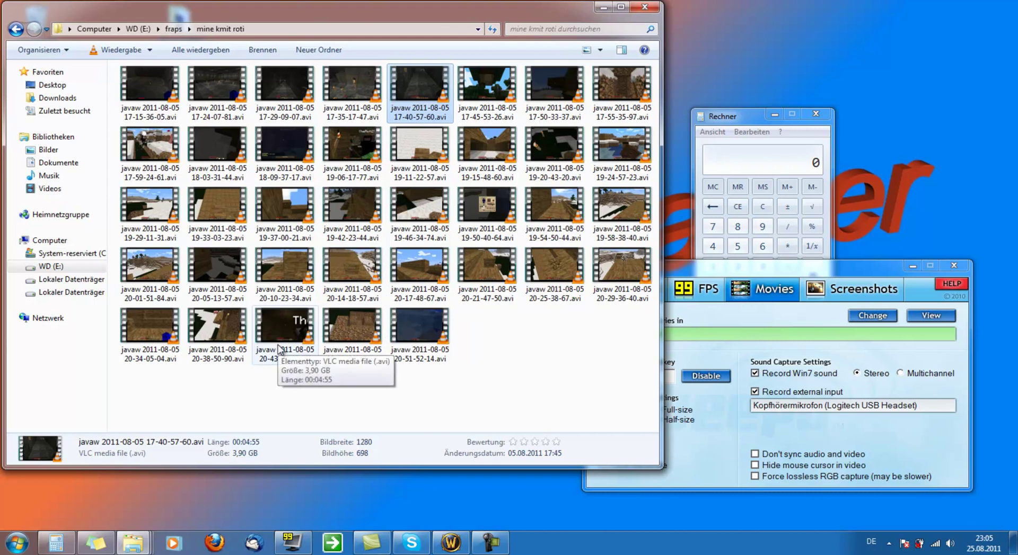
# Step: Try a numeric keypad key as the Fraps video capture hotkey and set the hotkey back to <
pyautogui.moveTo(779, 270); pyautogui.dragTo(799, 143)
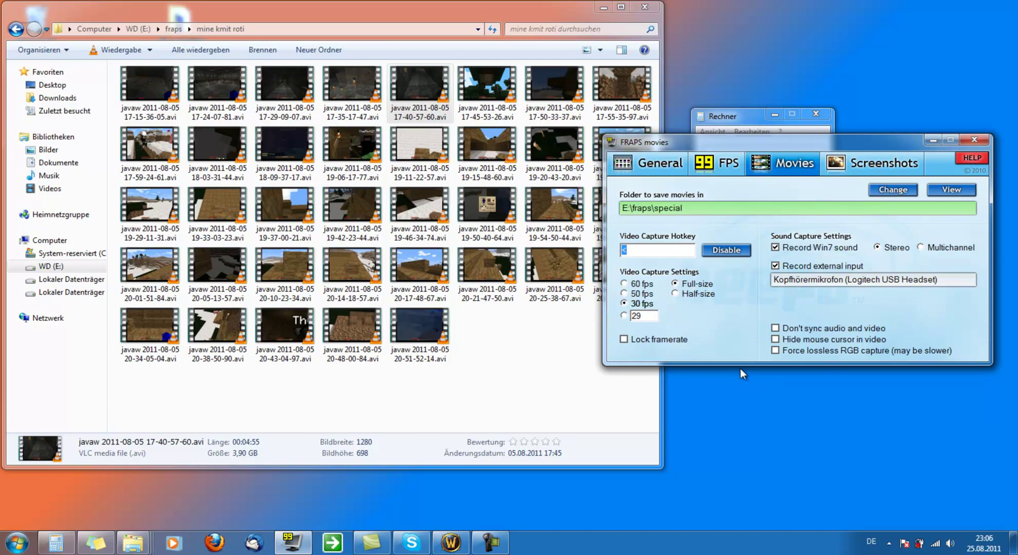
pyautogui.press('KP_Multiply')
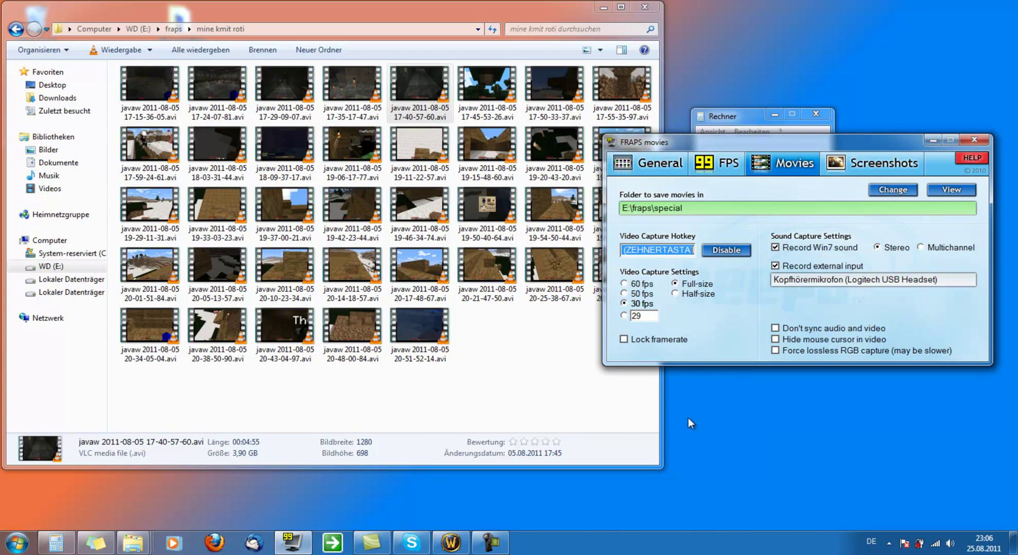
pyautogui.press('less')
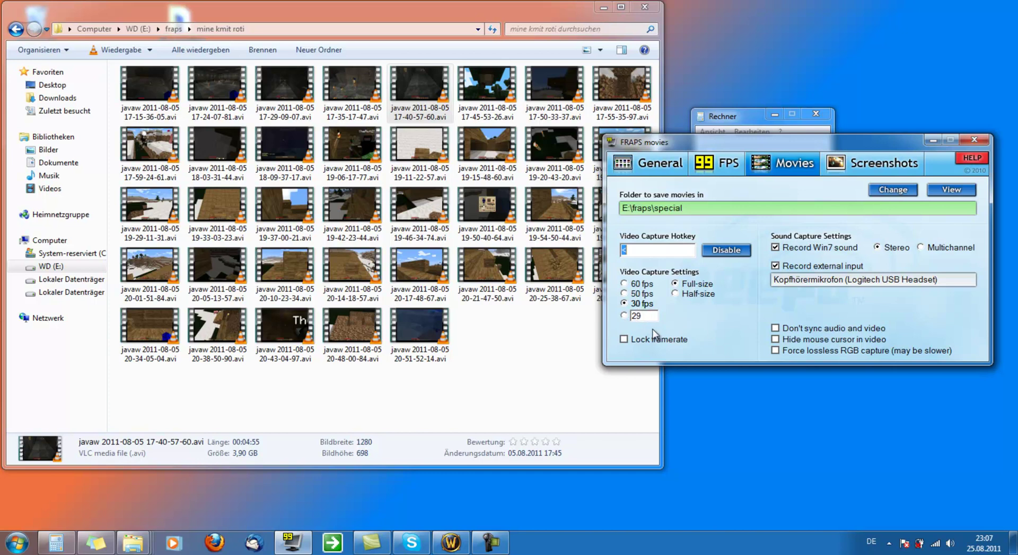
# Step: Try 25 as the custom capture frame rate, restore it to 29 and choose 30 fps
pyautogui.click(636, 317)
pyautogui.press('BackSpace')
pyautogui.write('5')
pyautogui.press('BackSpace')
pyautogui.write('9')
pyautogui.click(639, 306)
# Step: Turn Win7 sound recording off and on again, and choose Stereo for the sound capture
pyautogui.click(798, 253)
pyautogui.click(797, 254)
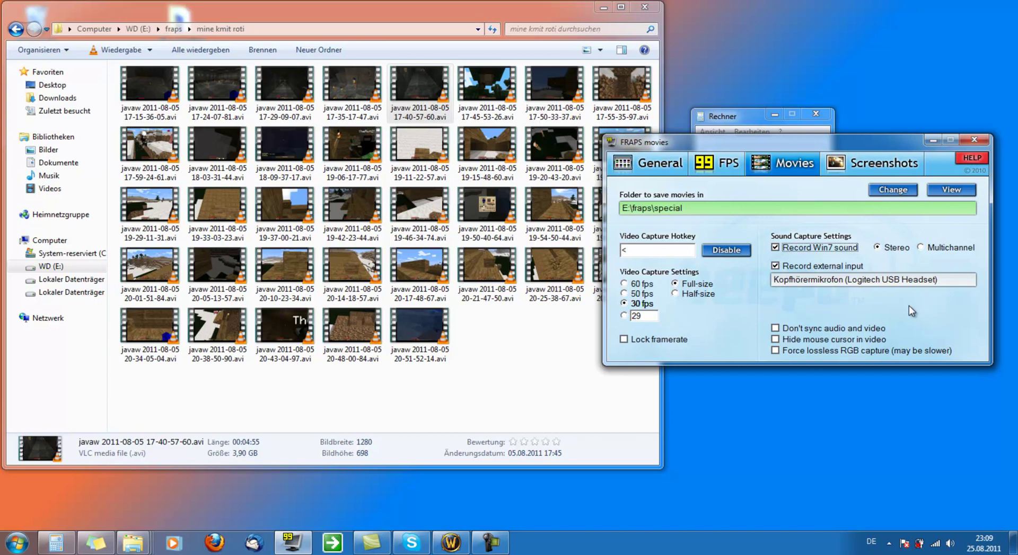
pyautogui.click(883, 249)
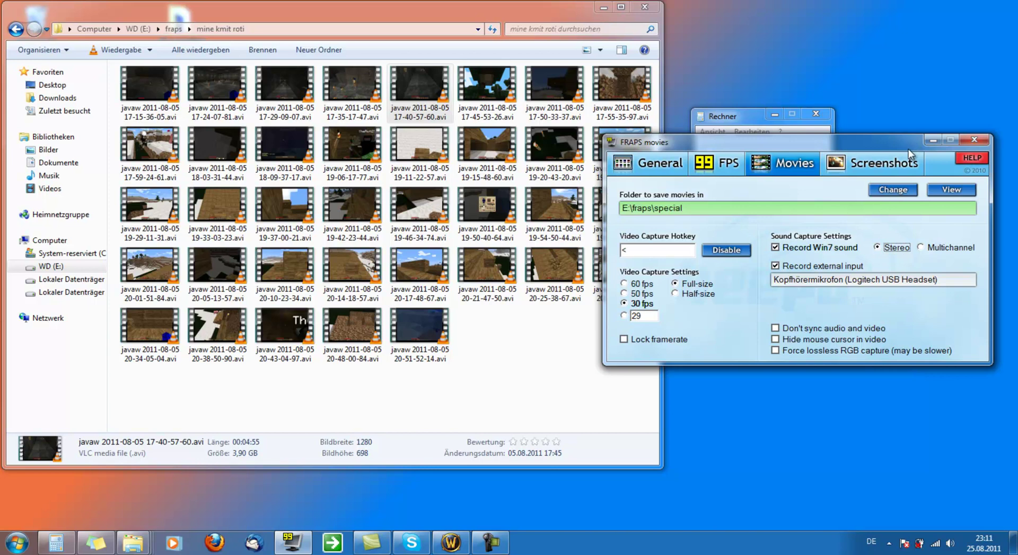
# Step: Review the Fraps screenshot settings, comparing them with the movie settings, and move the Fraps window over the file browser
pyautogui.click(884, 164)
pyautogui.moveTo(880, 155); pyautogui.dragTo(763, 139)
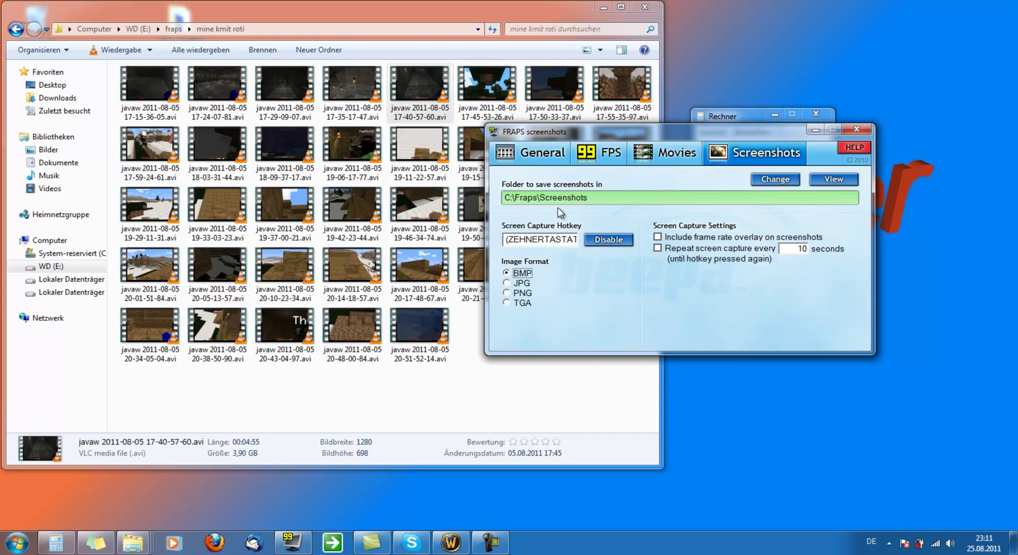
pyautogui.click(666, 148)
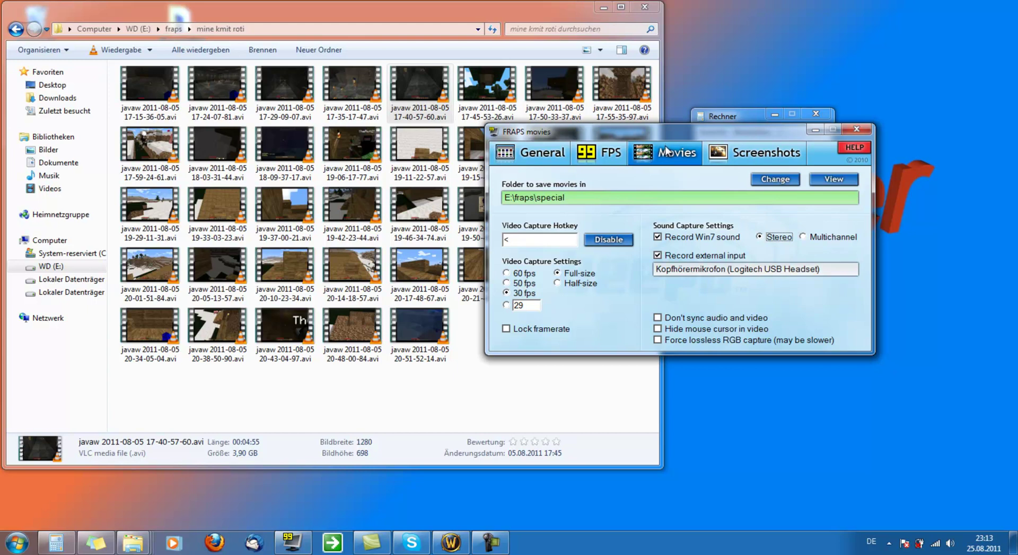
pyautogui.click(752, 156)
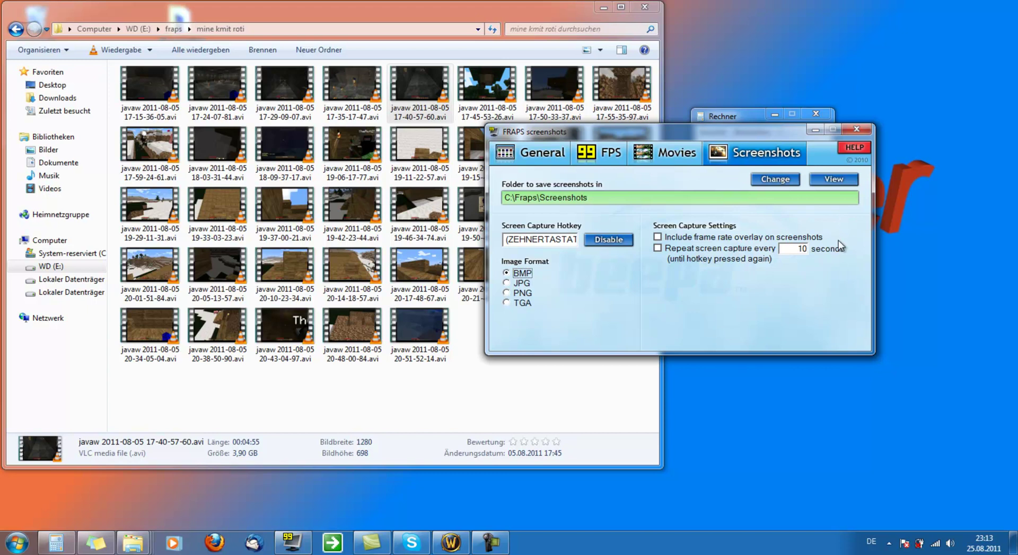
# Step: Try the frame rate overlay and the 10-second repeat capture options for screenshots, leaving both off
pyautogui.click(786, 239)
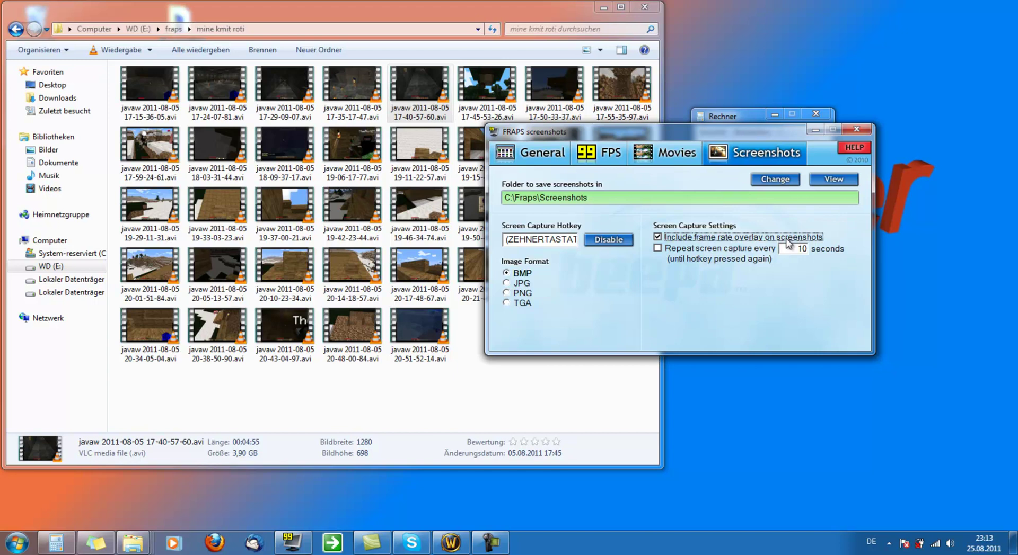
pyautogui.click(787, 239)
pyautogui.click(722, 249)
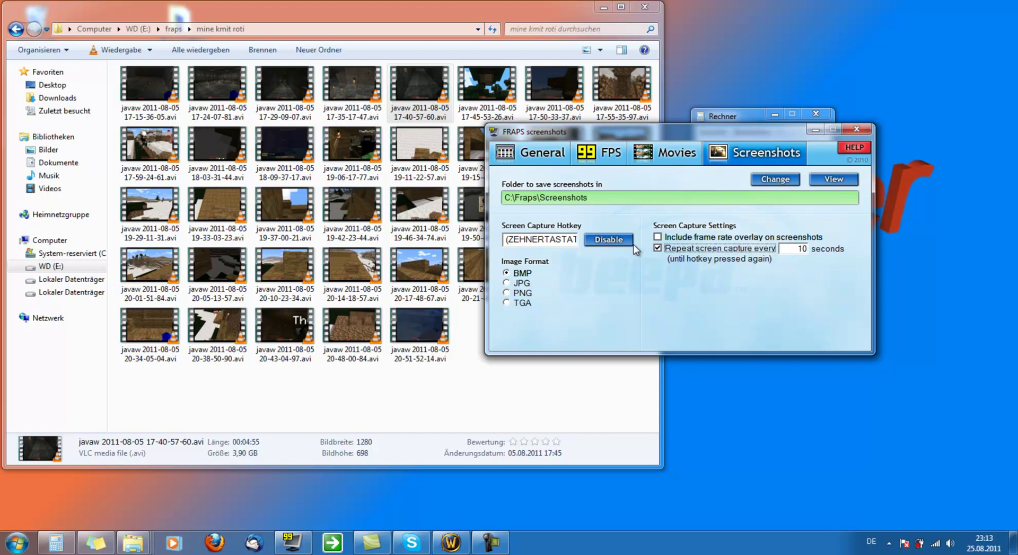
pyautogui.click(690, 251)
# Step: Enable FPS, Frametimes and MinMaxAvg in the benchmark settings, and have the benchmark stop after 60 seconds
pyautogui.click(606, 158)
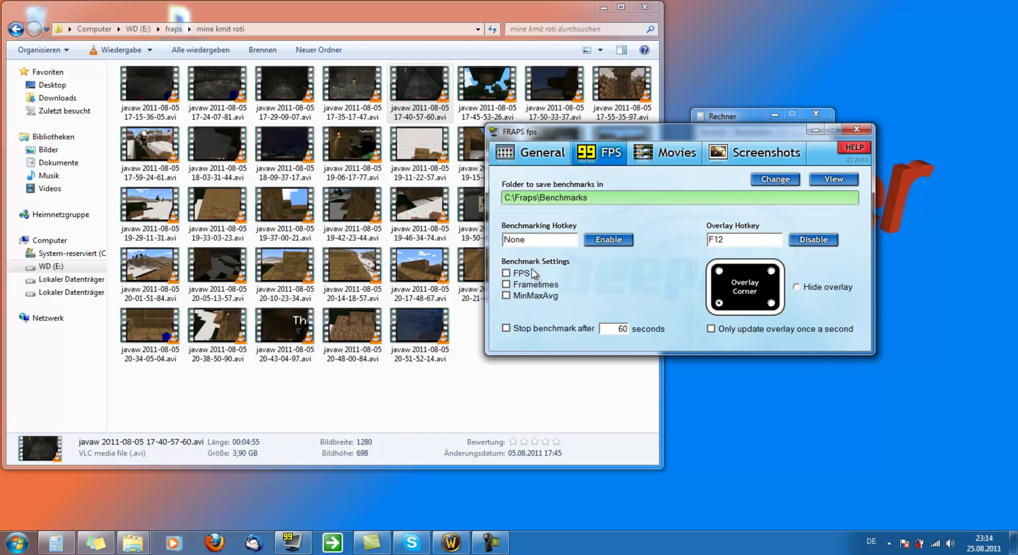
pyautogui.click(505, 274)
pyautogui.click(506, 285)
pyautogui.click(518, 299)
pyautogui.click(528, 330)
# Step: Try hiding the FPS overlay and its different corners, place it in the upper-left corner, and move the Fraps window aside
pyautogui.click(736, 240)
pyautogui.click(795, 287)
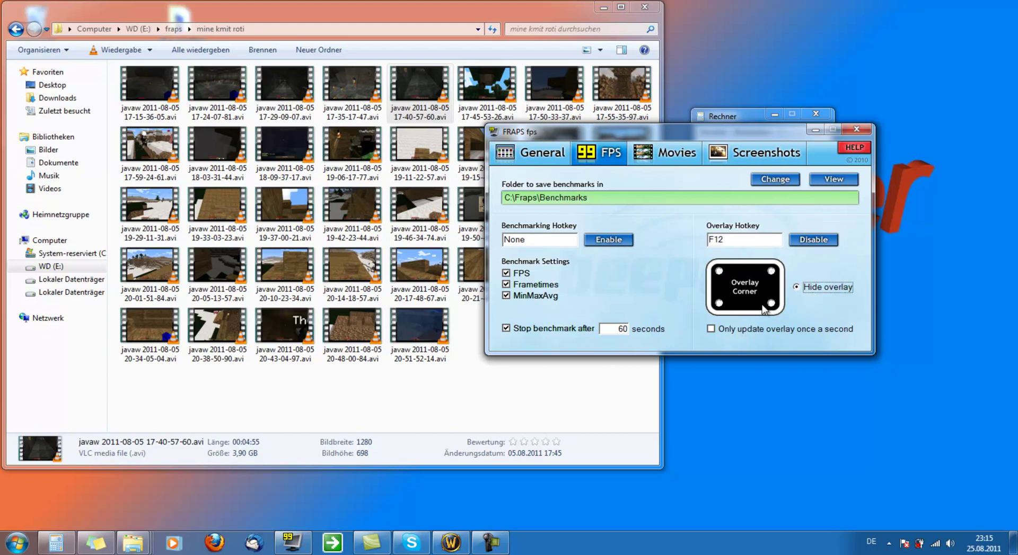
pyautogui.click(719, 304)
pyautogui.click(771, 272)
pyautogui.click(771, 303)
pyautogui.click(719, 271)
pyautogui.moveTo(705, 133); pyautogui.dragTo(807, 131)
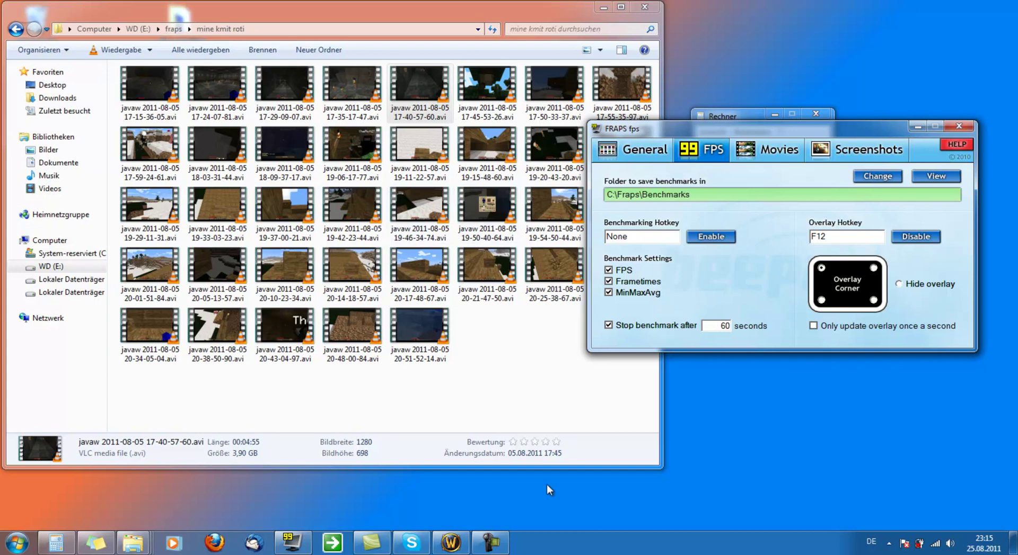
# Step: Bring up the Camtasia recorder window and look at the taskbar tasks offered for Camtasia Studio
pyautogui.click(491, 544)
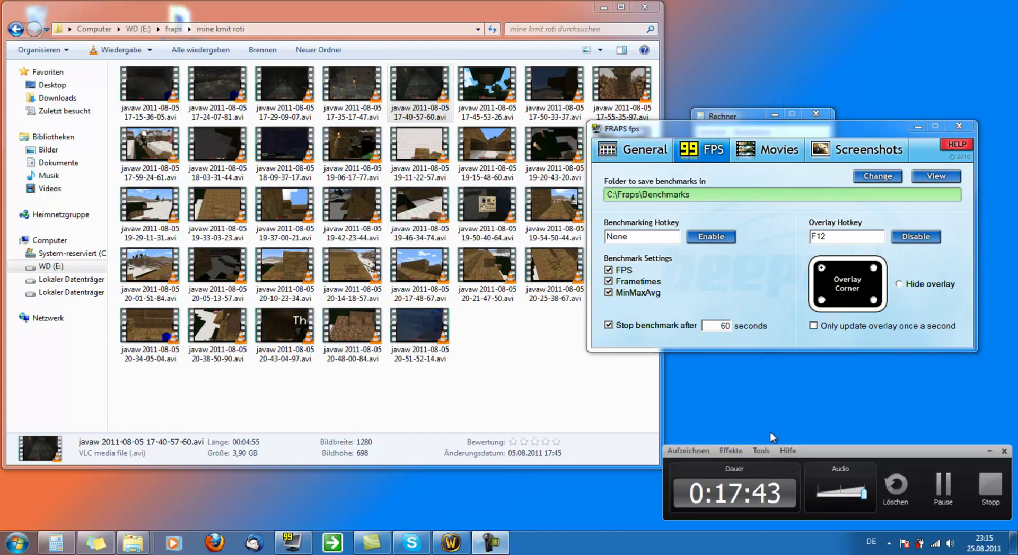
pyautogui.moveTo(822, 448)
pyautogui.mouseDown()
pyautogui.moveTo(686, 454)
pyautogui.moveTo(523, 421)
pyautogui.moveTo(570, 320)
pyautogui.moveTo(599, 390)
pyautogui.moveTo(732, 429)
pyautogui.moveTo(814, 439)
pyautogui.moveTo(824, 454)
pyautogui.mouseUp()
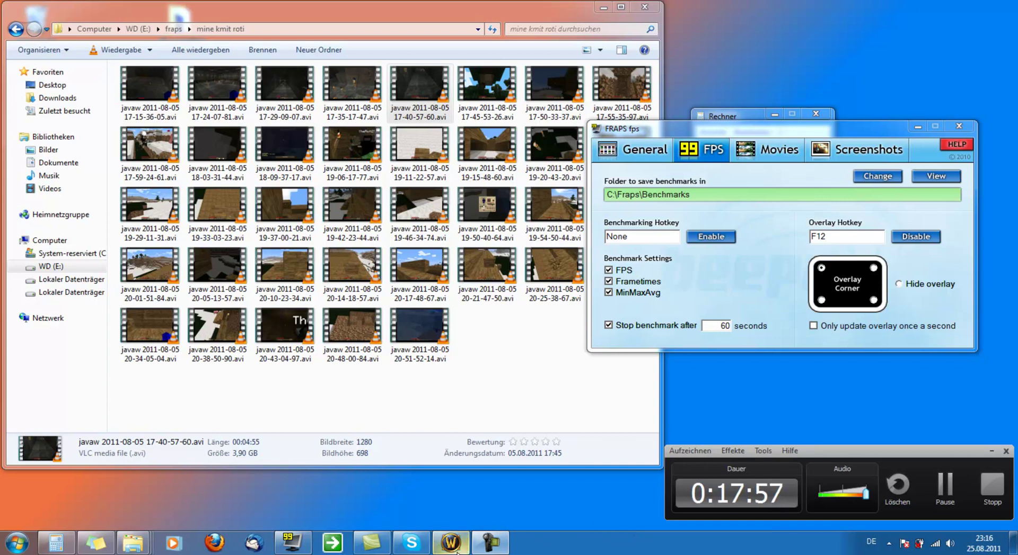
pyautogui.rightClick(371, 542)
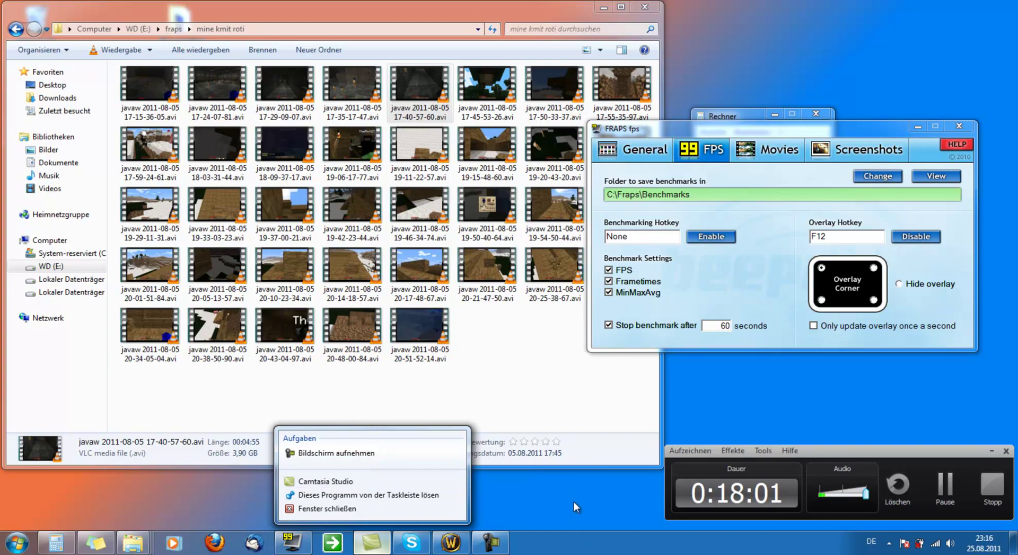
pyautogui.click(554, 521)
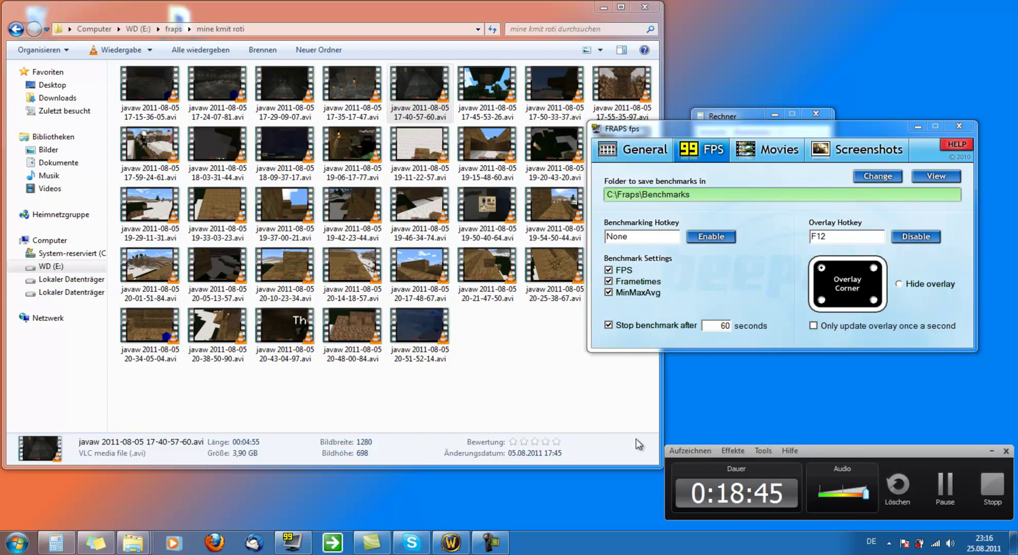
pyautogui.click(992, 494)
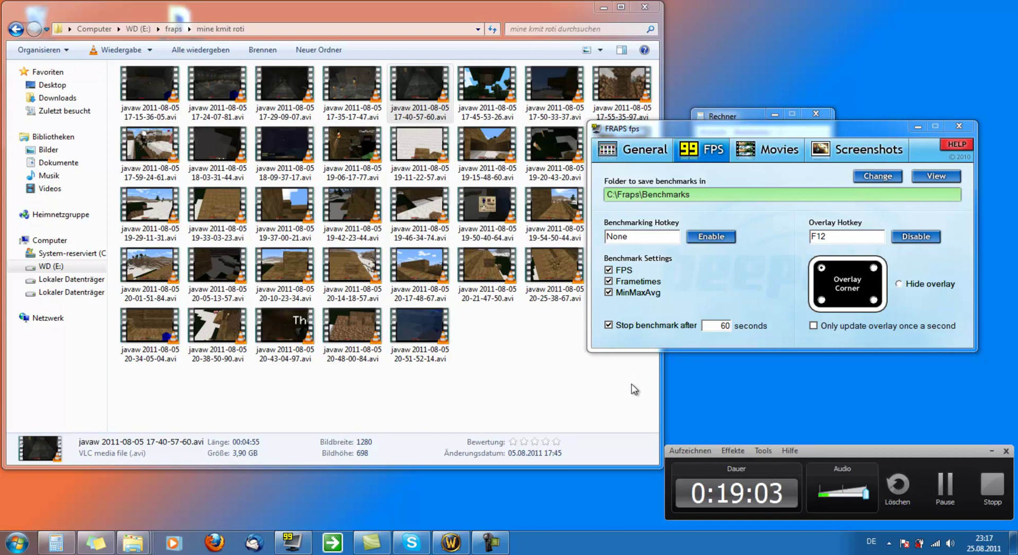
pyautogui.click(371, 545)
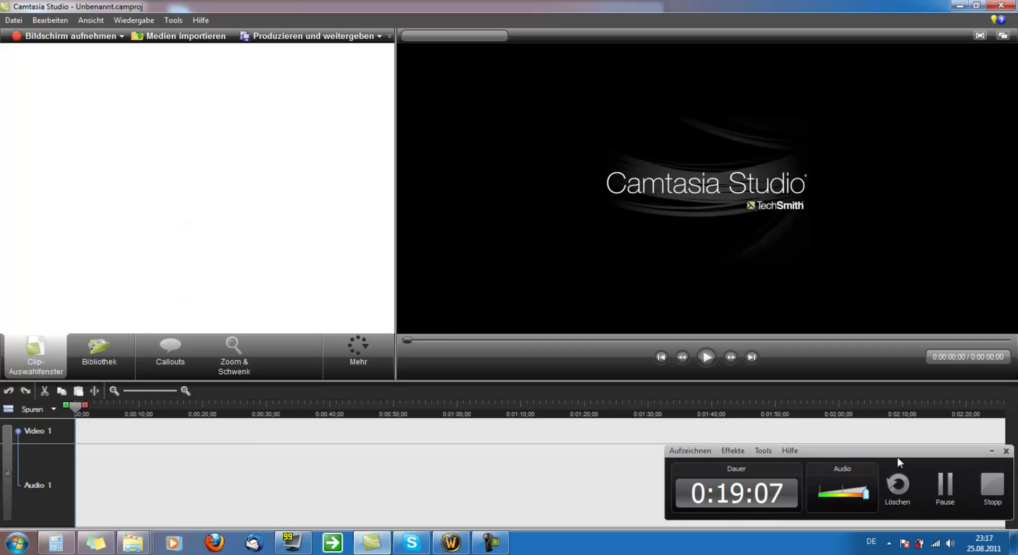
pyautogui.click(990, 452)
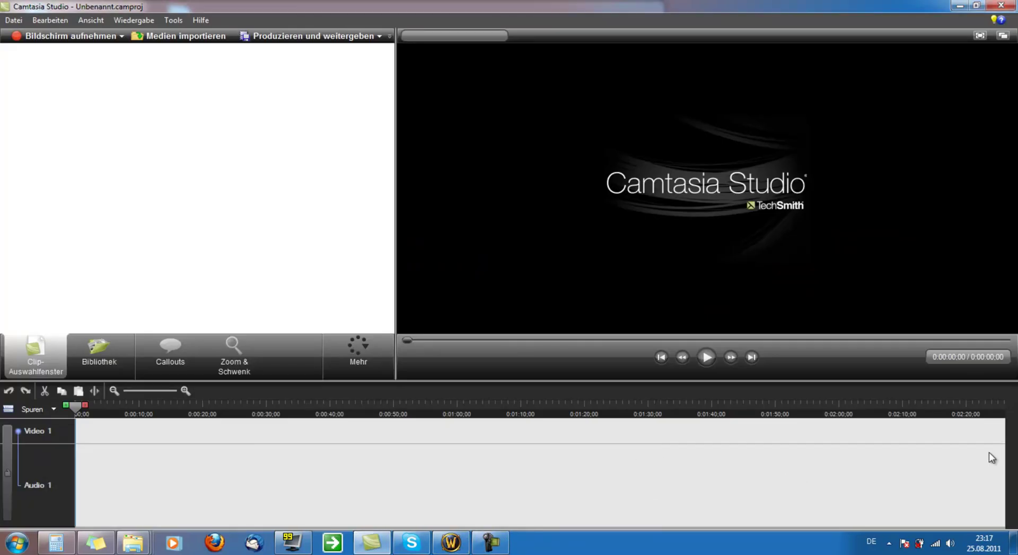
pyautogui.moveTo(133, 544)
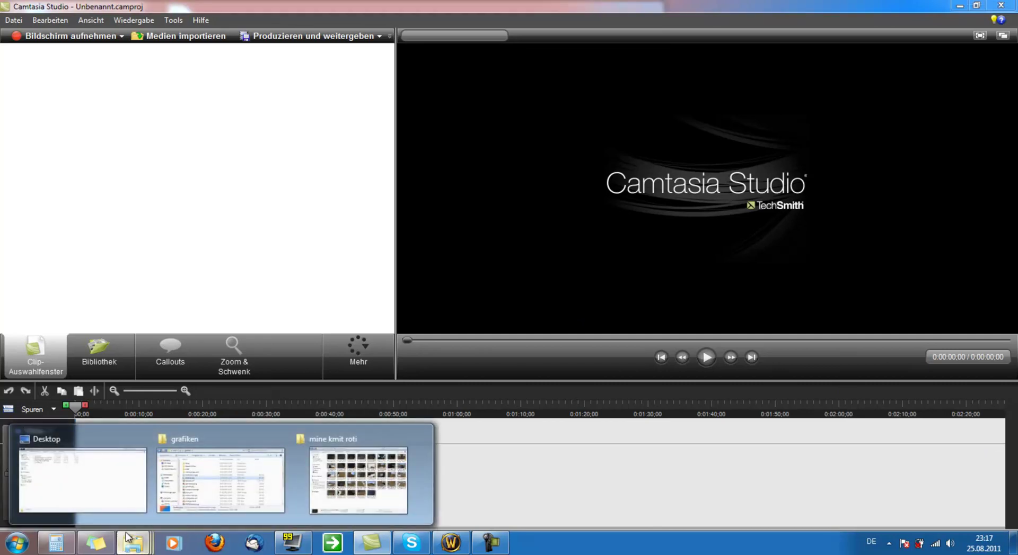
pyautogui.click(365, 459)
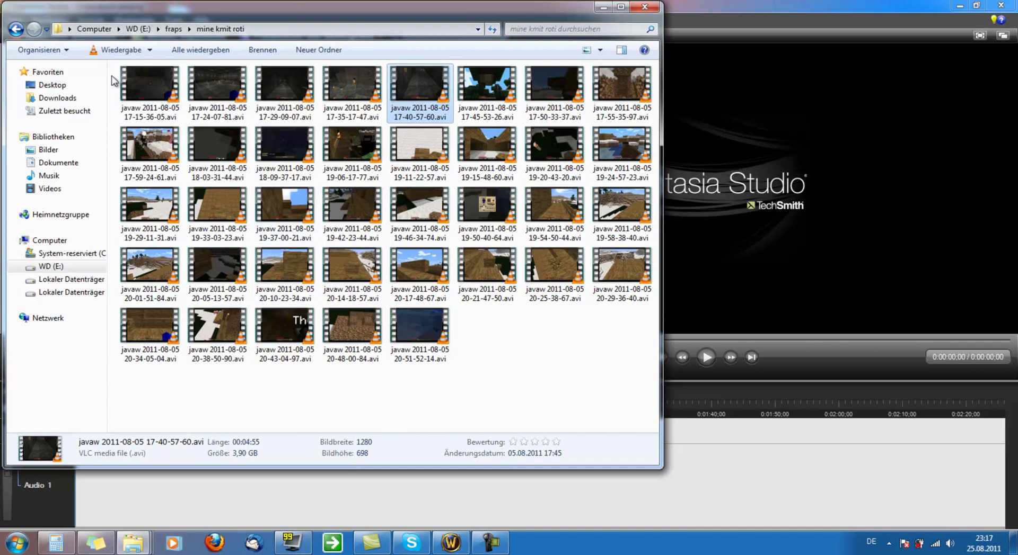
pyautogui.moveTo(216, 88); pyautogui.dragTo(725, 430)
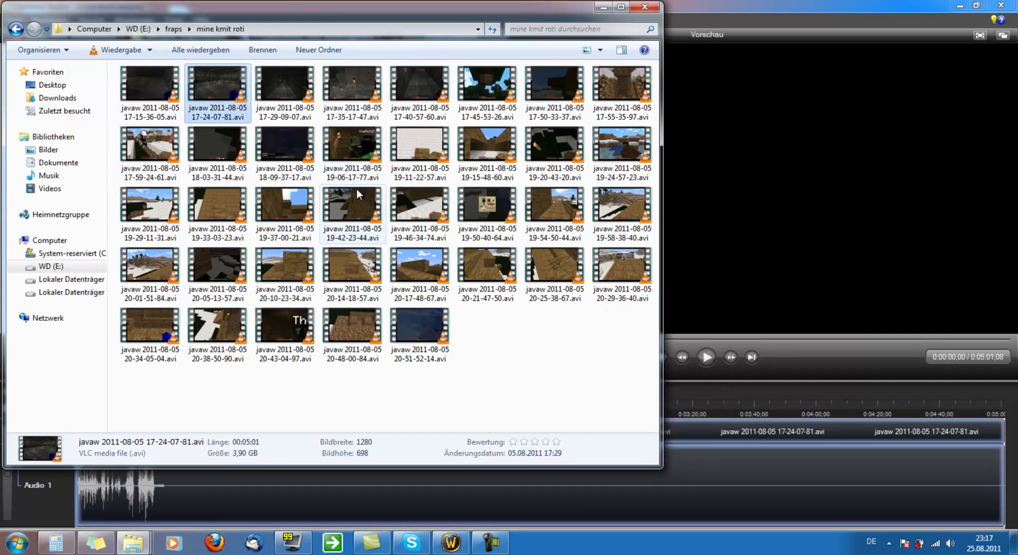
pyautogui.click(723, 471)
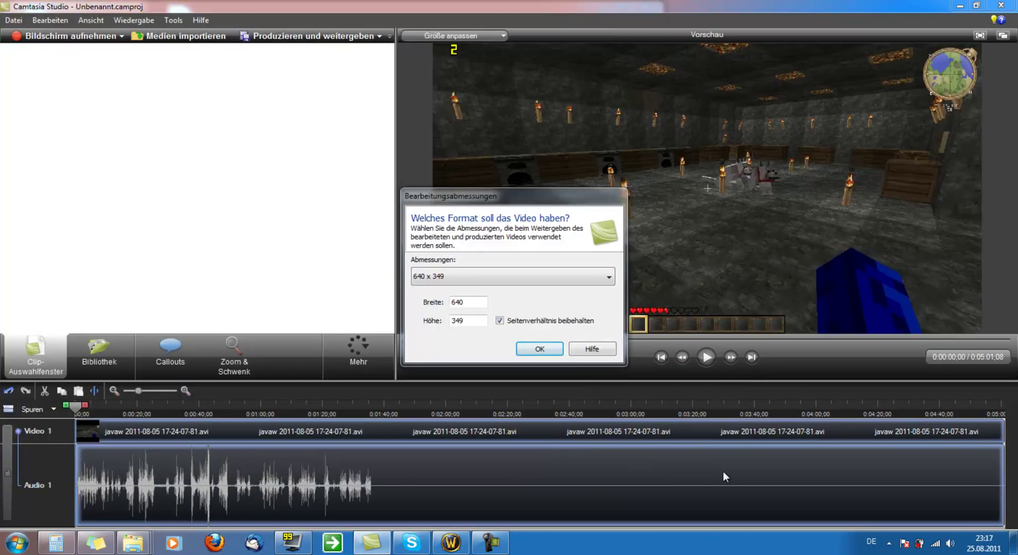
# Step: Move the editing-dimensions dialog aside, try the 1280 x 698 recording format, and return to the automatic 640 x 349
pyautogui.moveTo(459, 195)
pyautogui.mouseDown()
pyautogui.moveTo(232, 189)
pyautogui.moveTo(330, 172)
pyautogui.mouseUp()
pyautogui.click(357, 255)
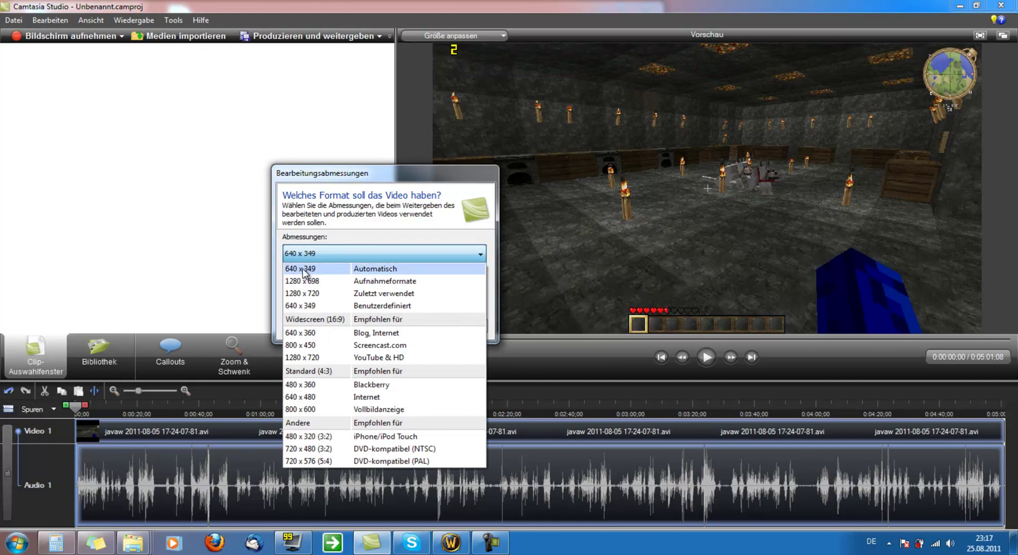
pyautogui.click(377, 282)
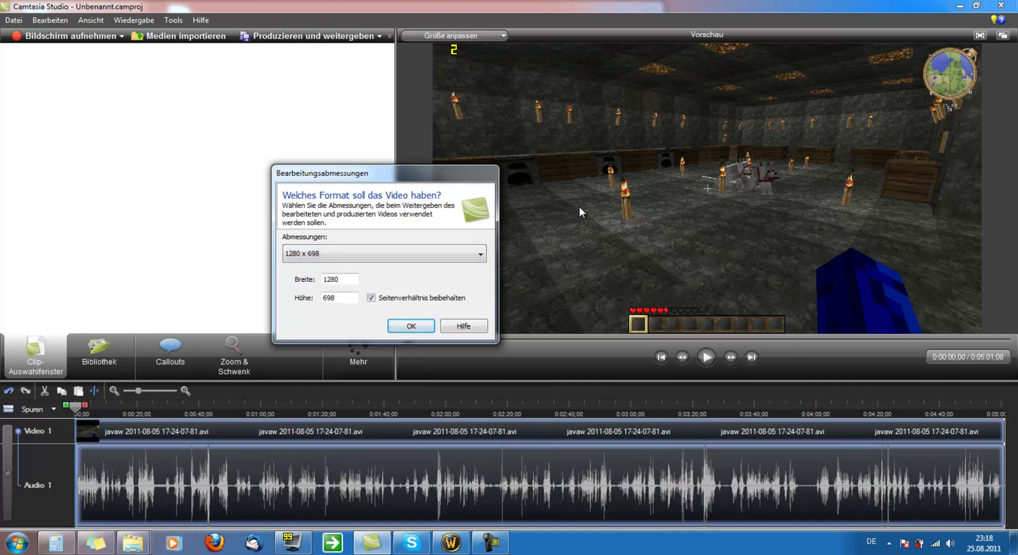
pyautogui.click(377, 254)
pyautogui.click(366, 271)
pyautogui.click(393, 249)
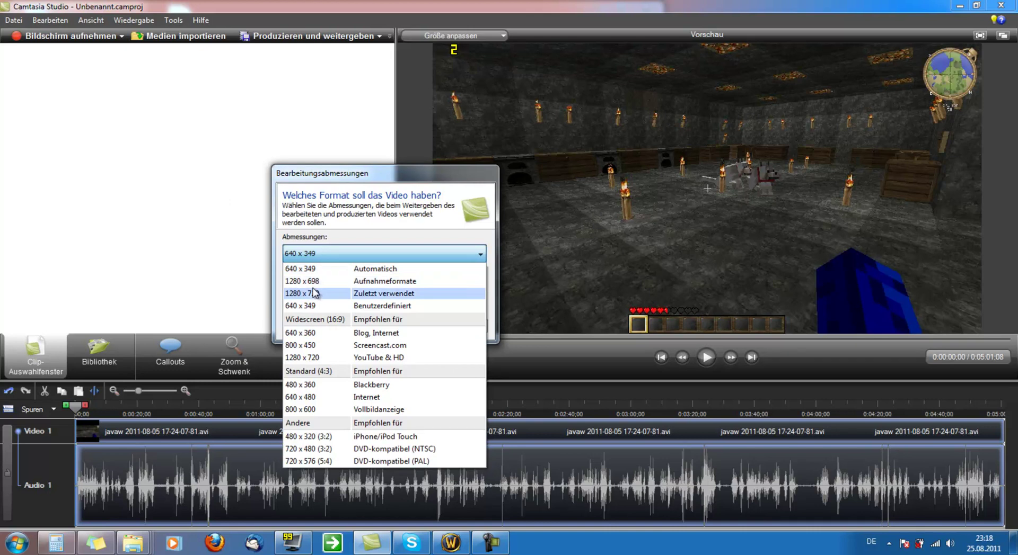
pyautogui.click(317, 269)
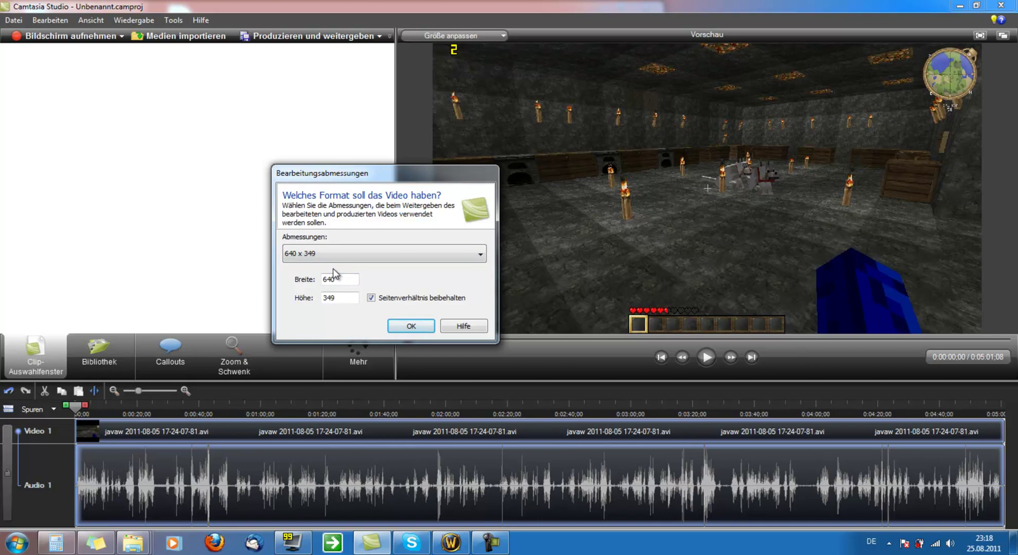
# Step: Set the project's editing dimensions to the recording format 1280 x 698 and accept them
pyautogui.click(333, 255)
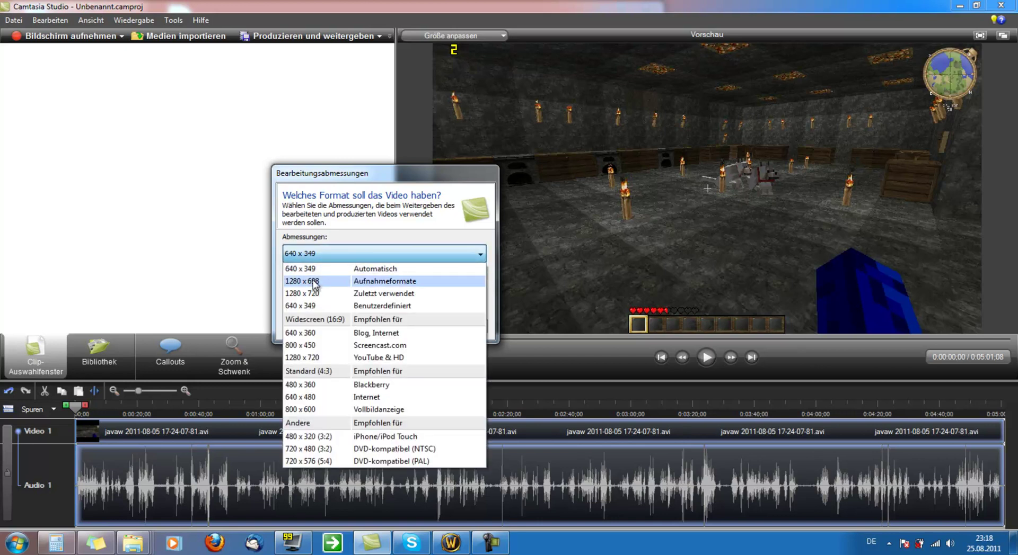
pyautogui.click(297, 285)
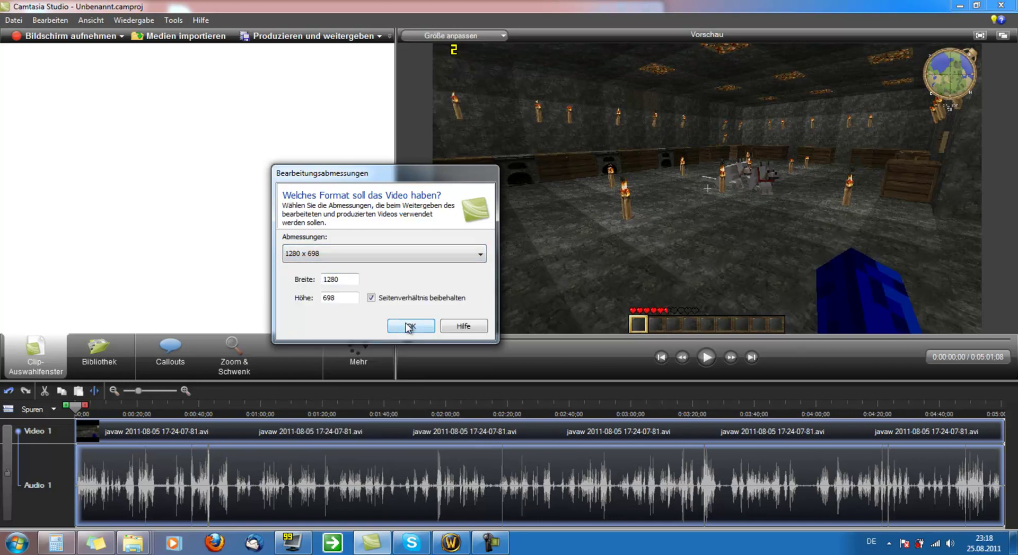
pyautogui.click(374, 255)
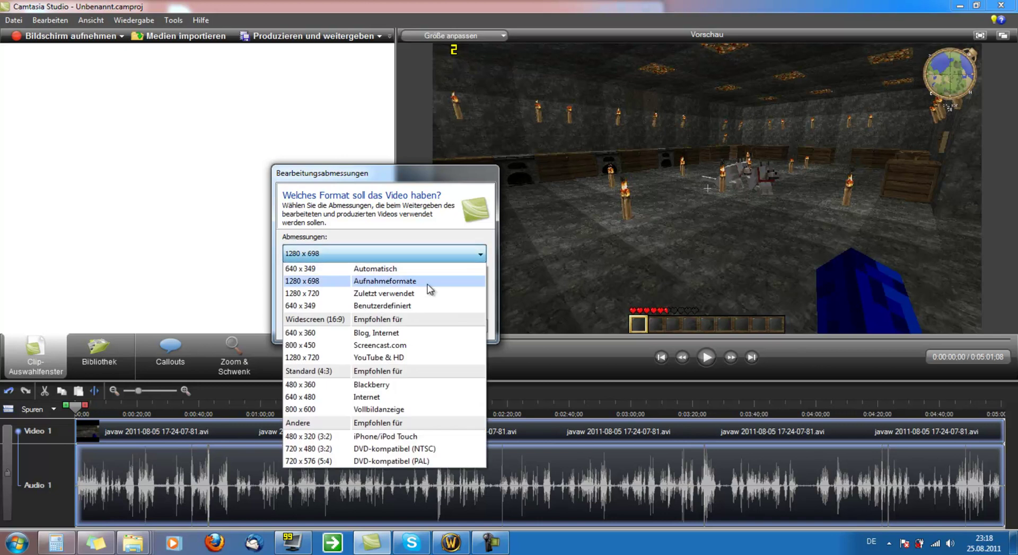
pyautogui.click(304, 284)
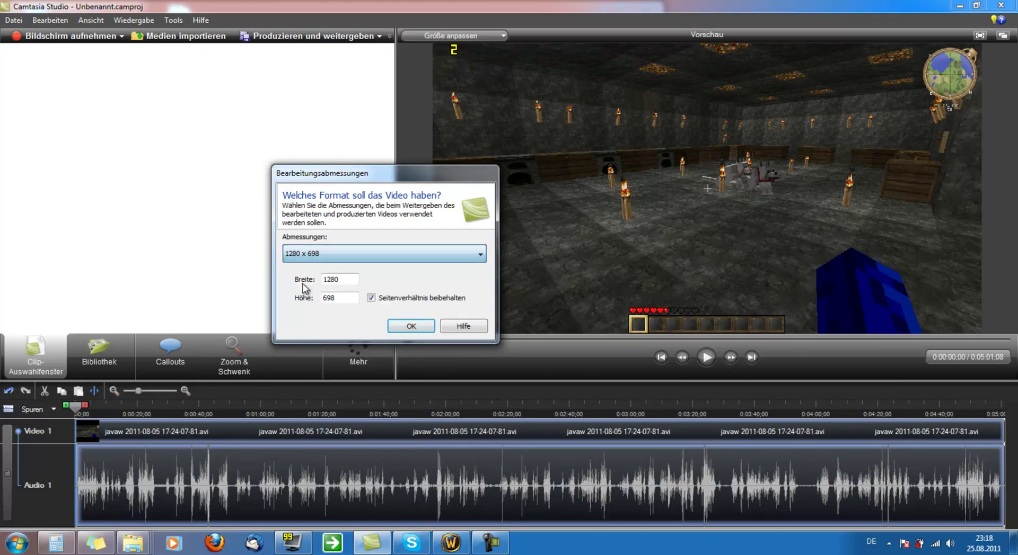
pyautogui.click(409, 326)
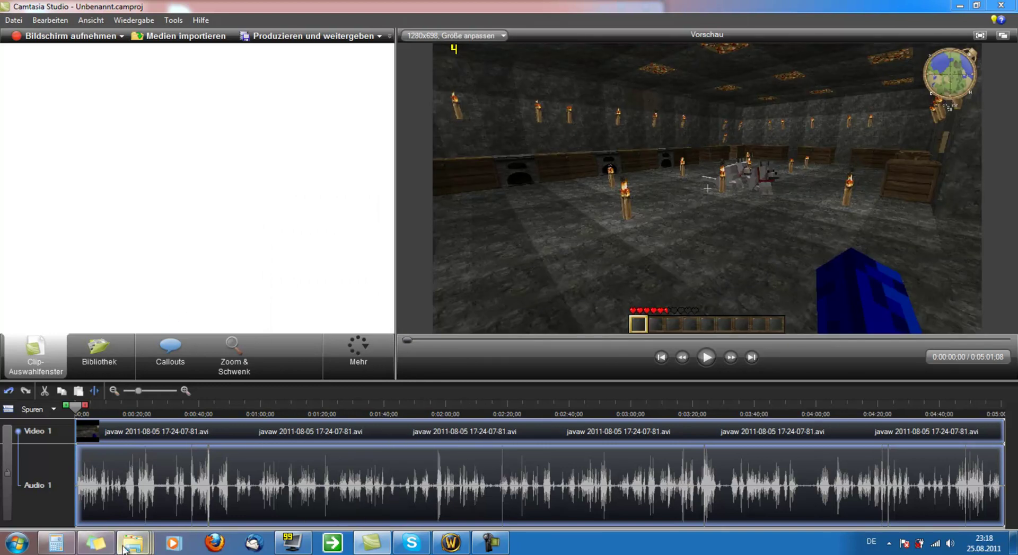
pyautogui.moveTo(124, 548)
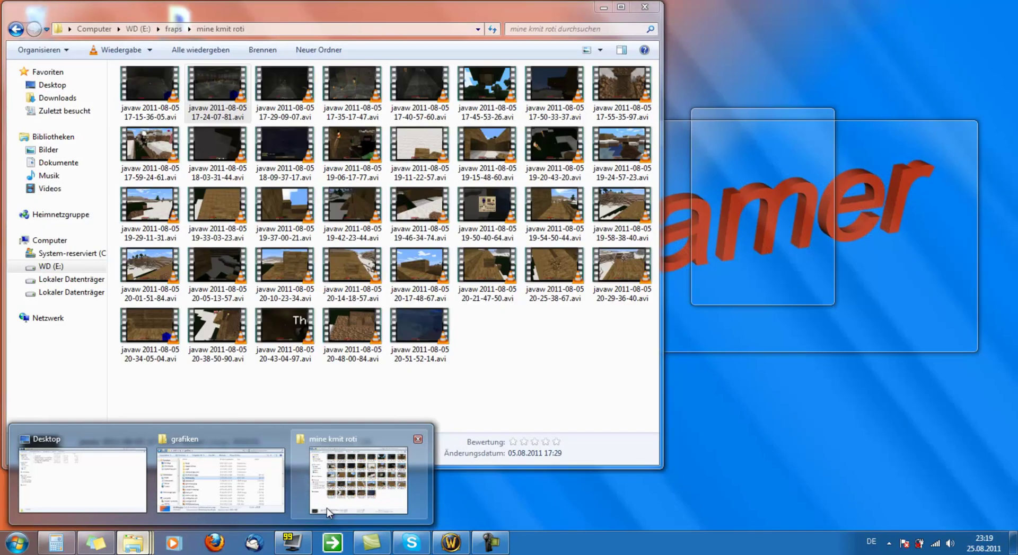
pyautogui.click(326, 508)
pyautogui.moveTo(289, 84); pyautogui.dragTo(972, 459)
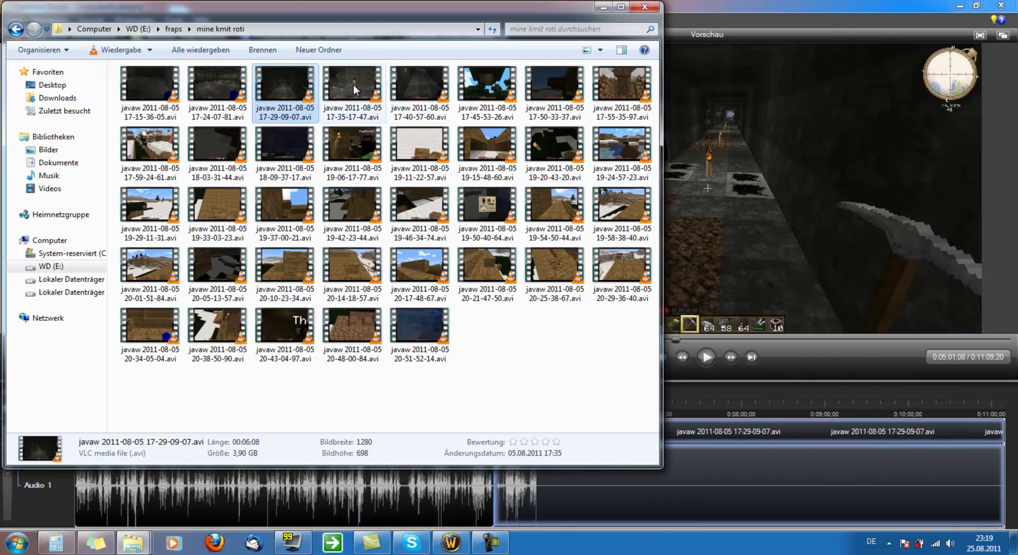
pyautogui.moveTo(354, 90); pyautogui.dragTo(978, 470)
pyautogui.click(803, 224)
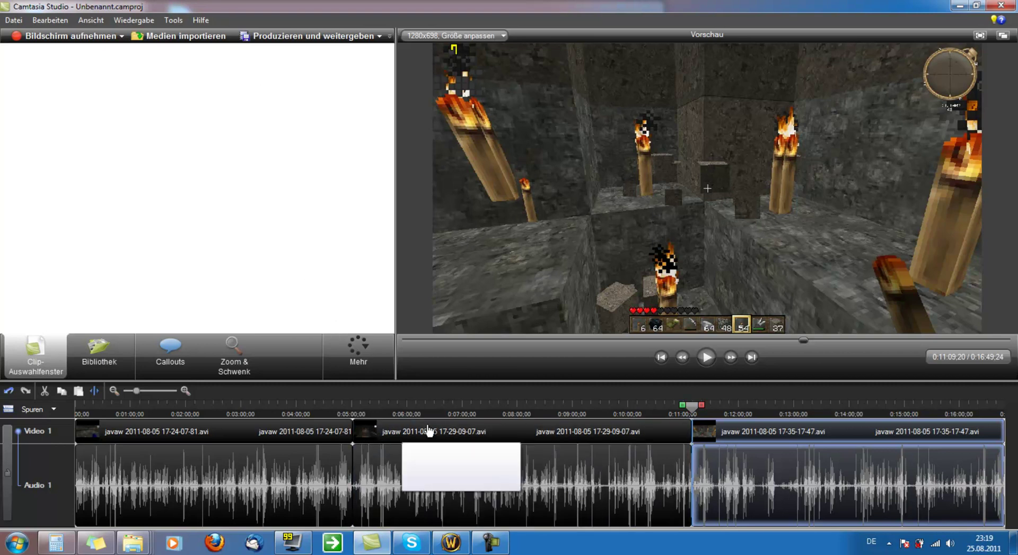
# Step: Return the playhead to the start of the timeline and preview the first seconds of the first clip
pyautogui.moveTo(693, 408); pyautogui.dragTo(85, 407)
pyautogui.moveTo(89, 368); pyautogui.dragTo(55, 373)
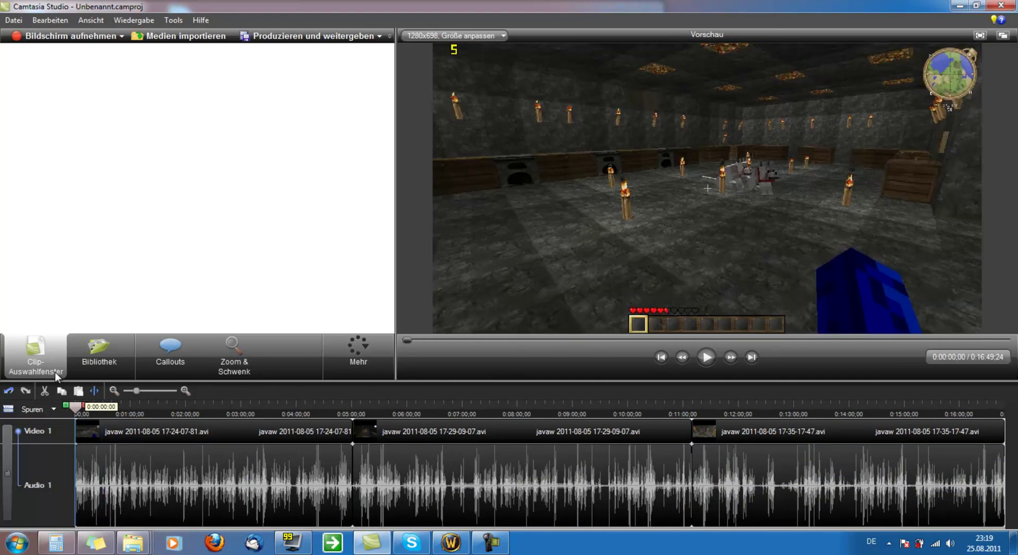
pyautogui.click(706, 364)
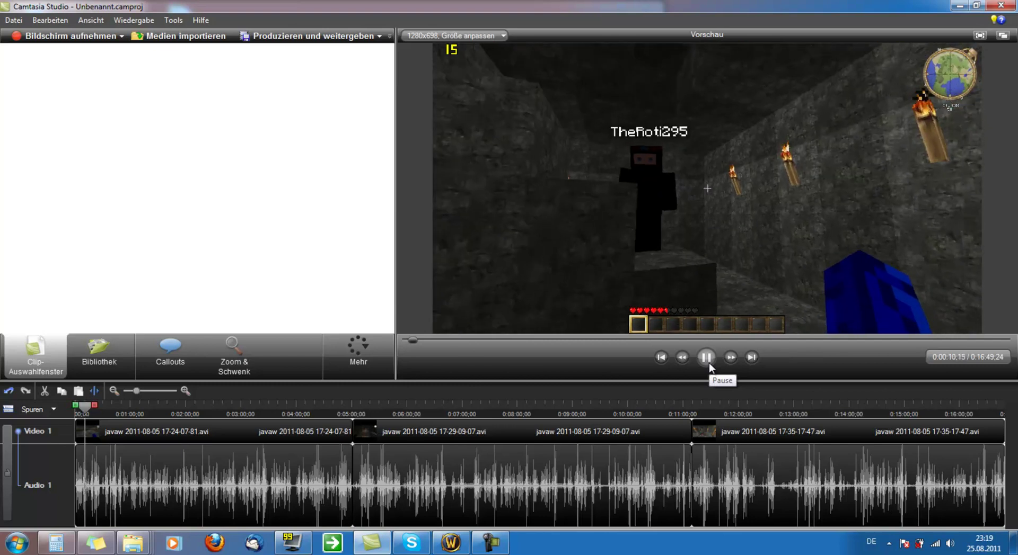
pyautogui.click(710, 365)
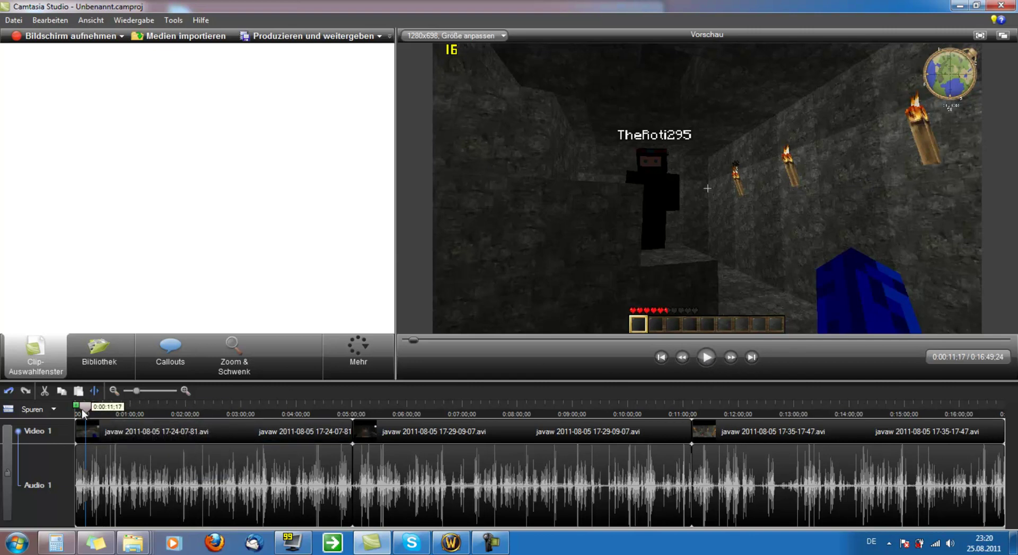
# Step: Move the playhead to just before the end of the first clip and preview the transition into the second clip
pyautogui.moveTo(93, 408); pyautogui.dragTo(291, 431)
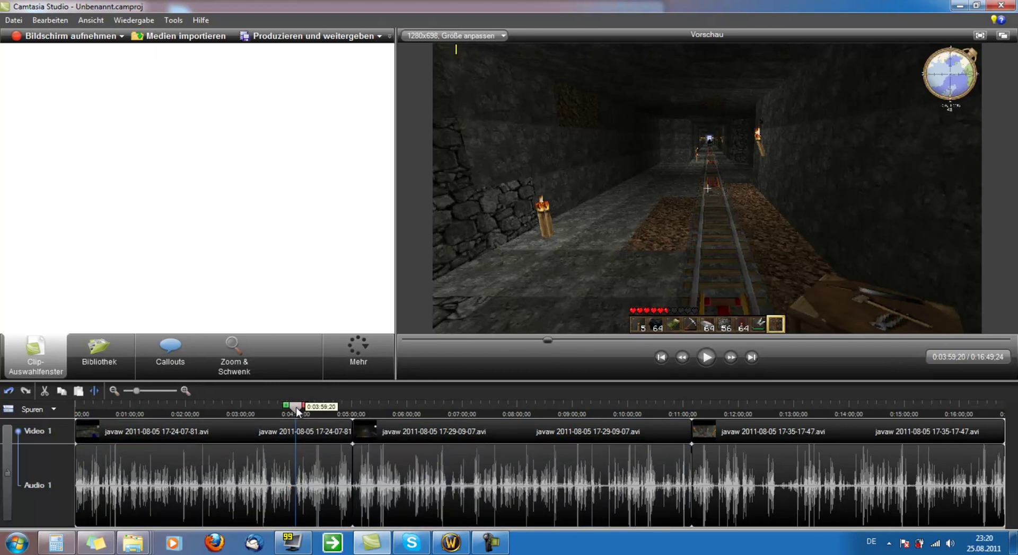
pyautogui.click(327, 413)
pyautogui.moveTo(327, 413); pyautogui.dragTo(348, 415)
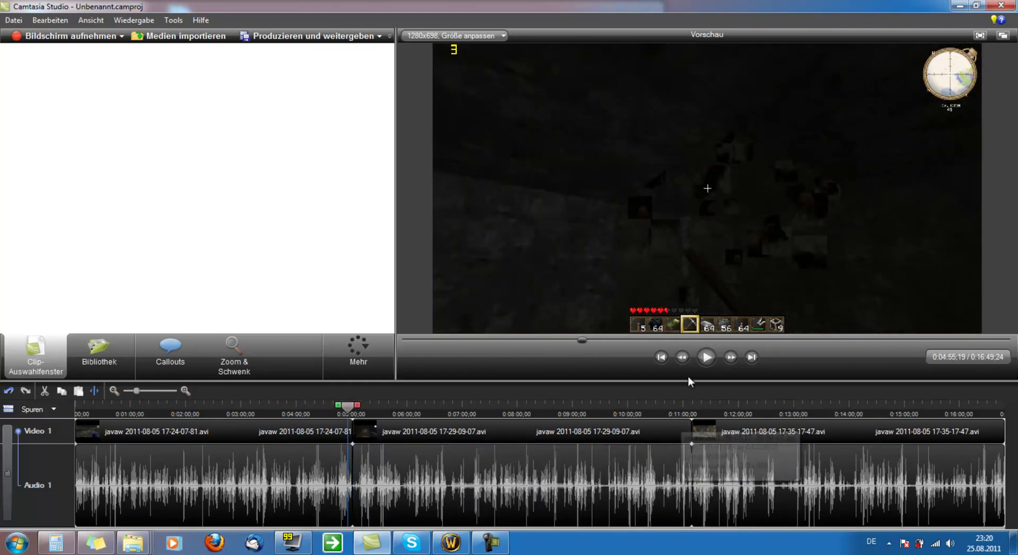
pyautogui.click(706, 358)
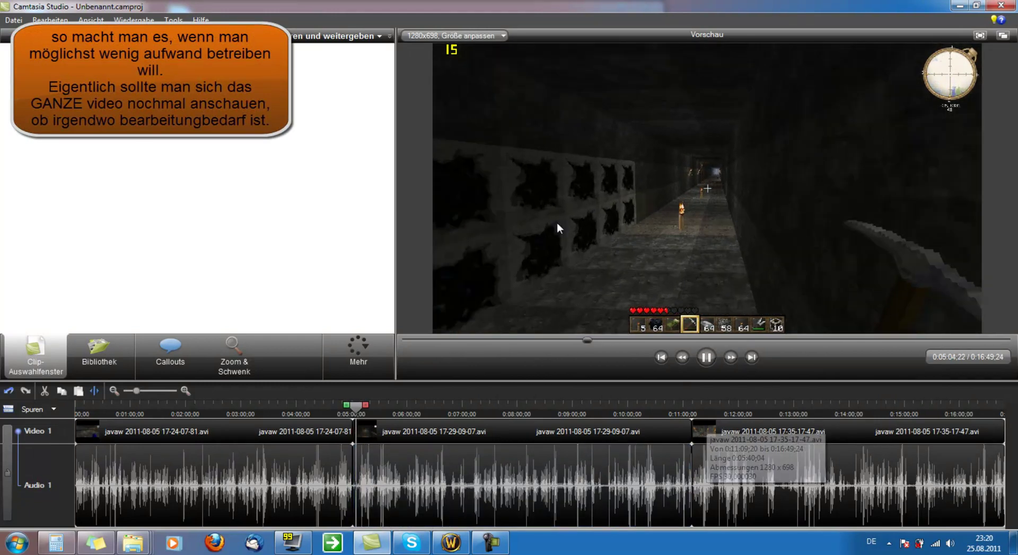
pyautogui.click(698, 358)
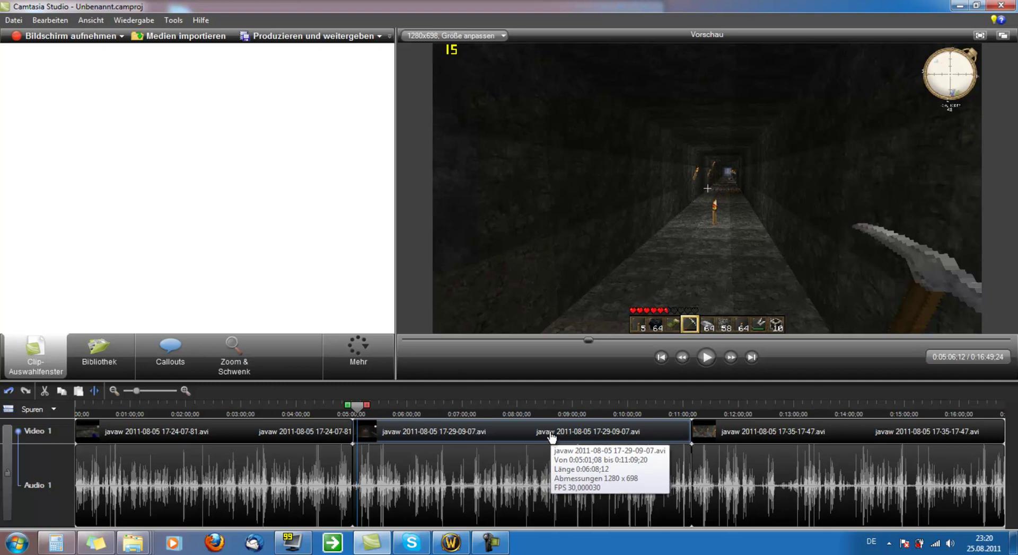
# Step: Preview the transition from the second clip to the third, starting at about 0:11:05
pyautogui.moveTo(360, 417); pyautogui.dragTo(688, 421)
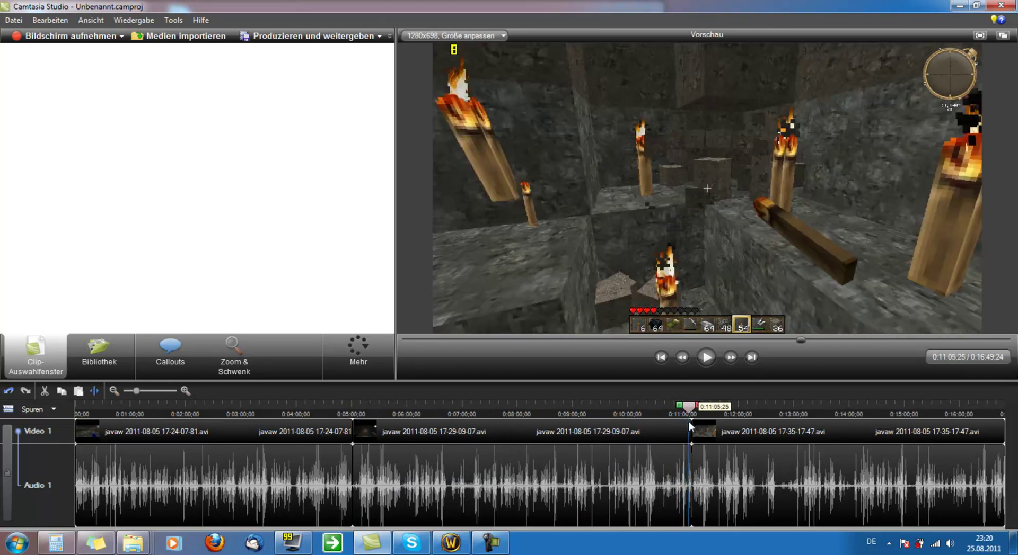
pyautogui.click(706, 357)
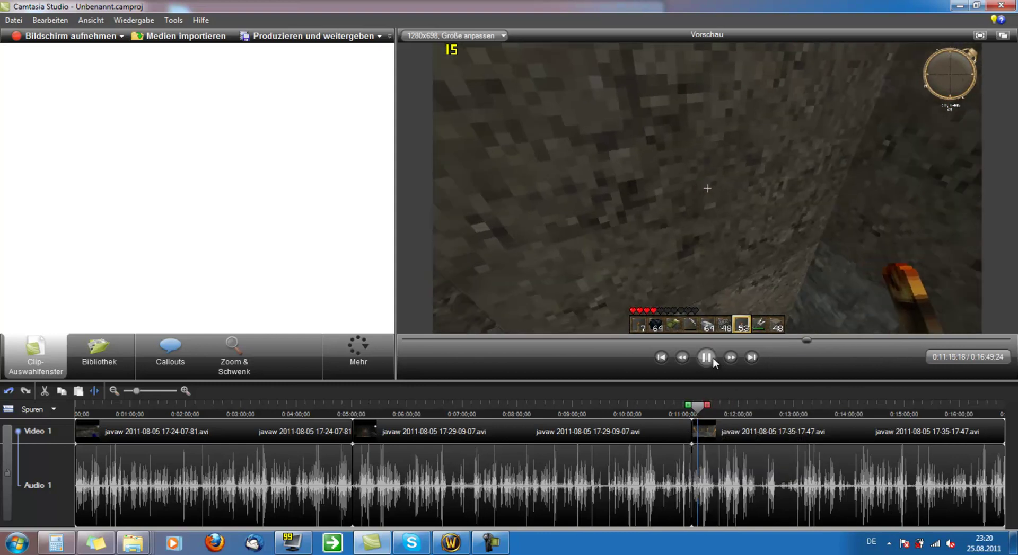
pyautogui.click(709, 357)
# Step: Scrub to near the end of the third clip, then back through the timeline to about 0:00:08
pyautogui.moveTo(698, 413); pyautogui.dragTo(998, 424)
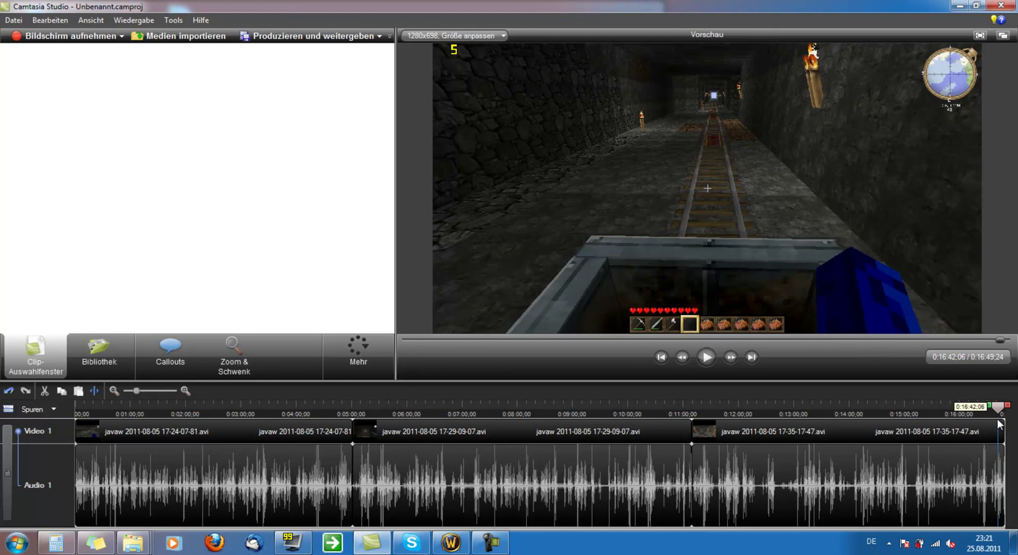
pyautogui.moveTo(998, 424); pyautogui.dragTo(489, 339)
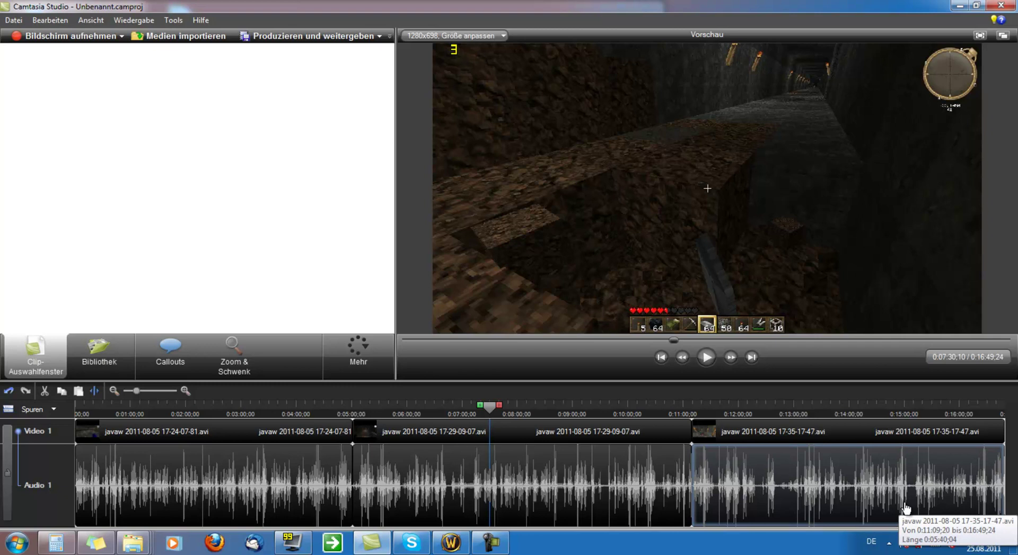
pyautogui.moveTo(489, 413); pyautogui.dragTo(83, 411)
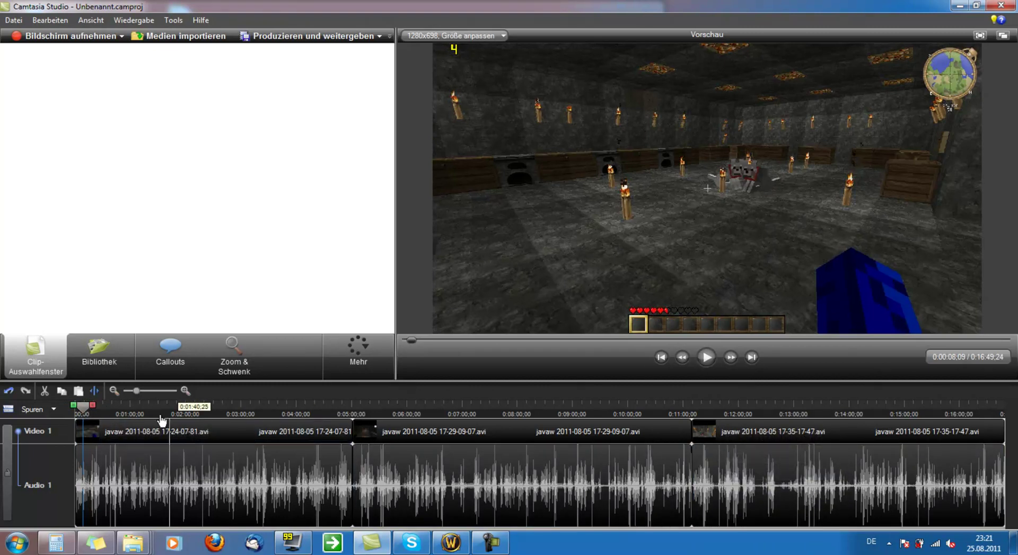
# Step: Add a rounded rectangle callout at 0:04:50;24 and place it in the preview at about X 44, Y 89
pyautogui.click(343, 413)
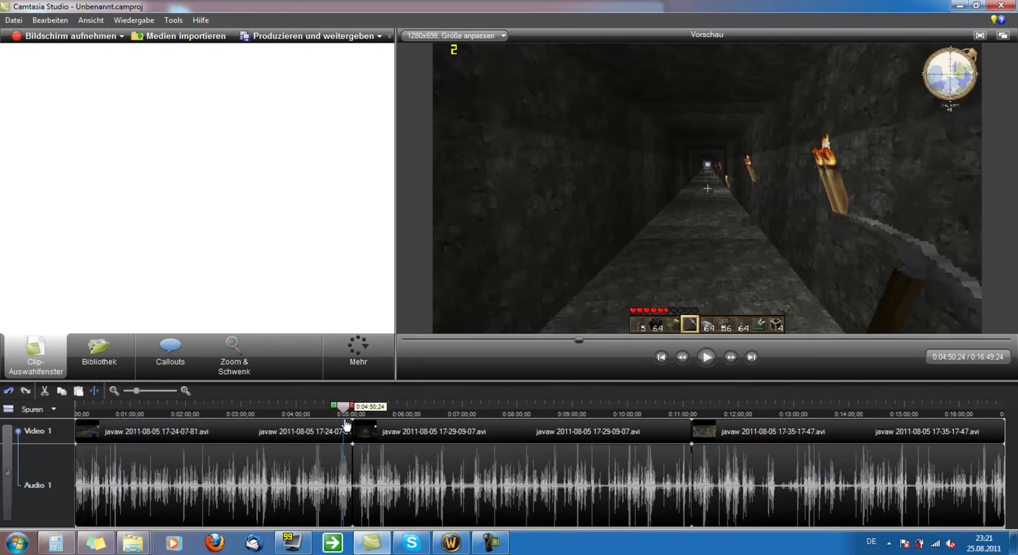
pyautogui.click(413, 506)
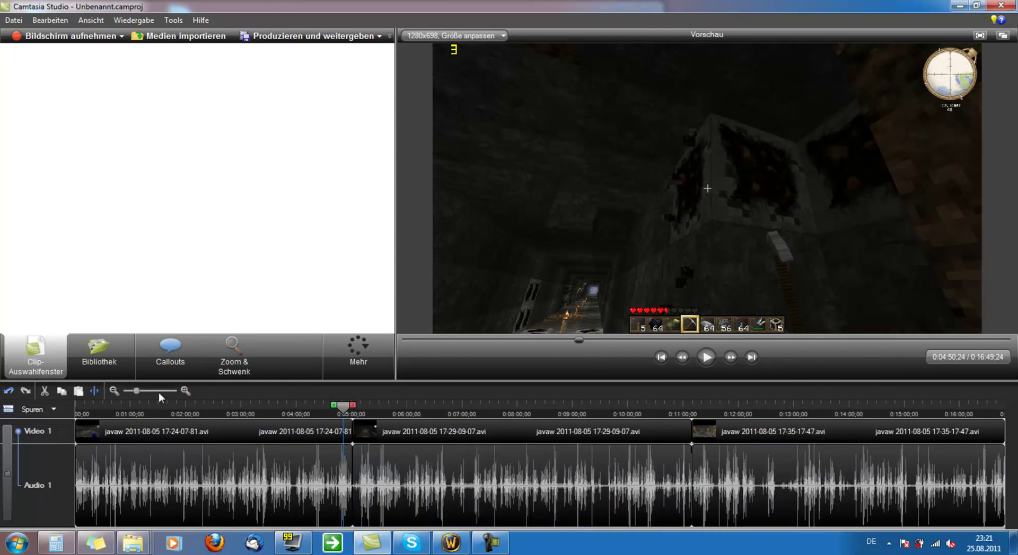
pyautogui.click(165, 362)
pyautogui.click(221, 118)
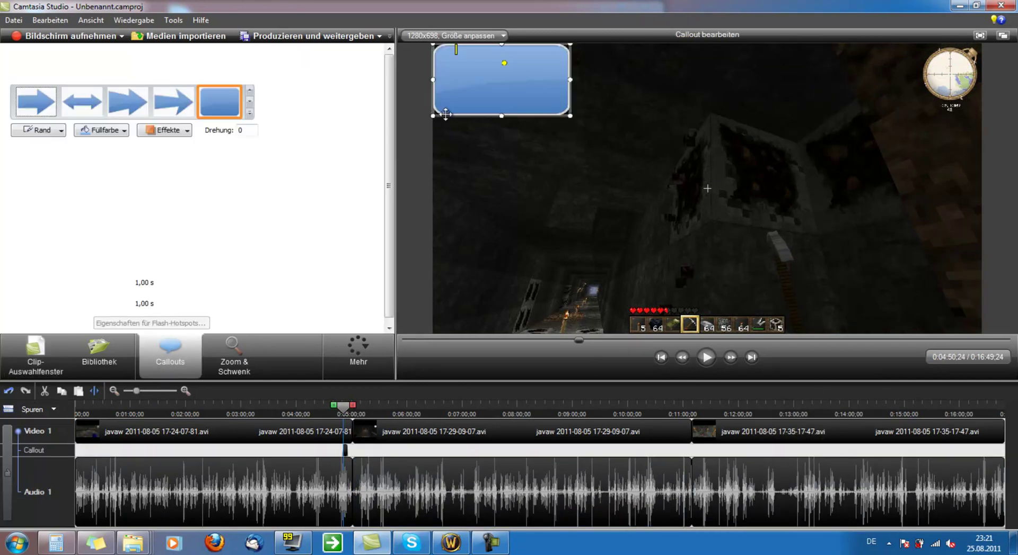
pyautogui.moveTo(524, 90); pyautogui.dragTo(542, 127)
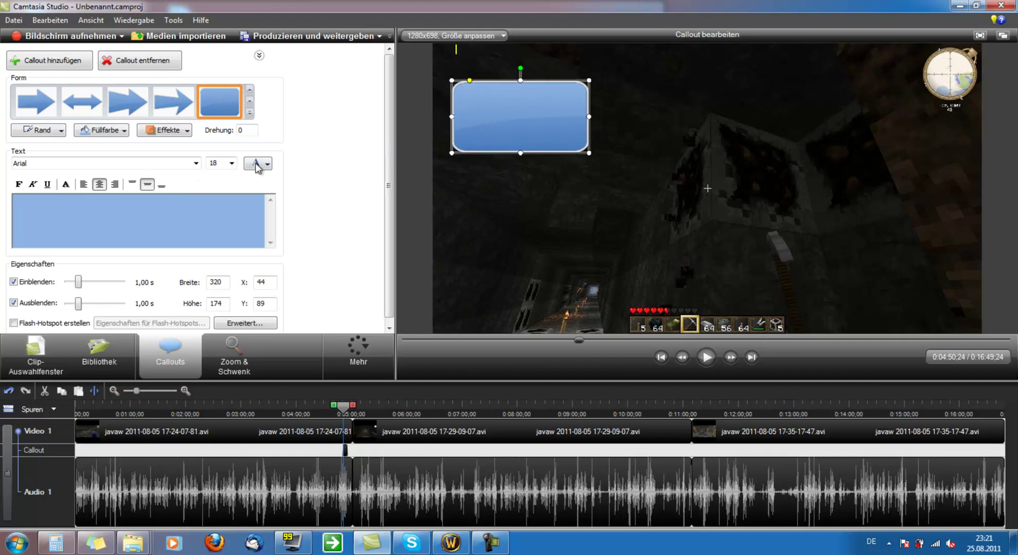
# Step: Change the callout's shape to an oval speech bubble and enlarge it to about 321 x 233
pyautogui.click(250, 101)
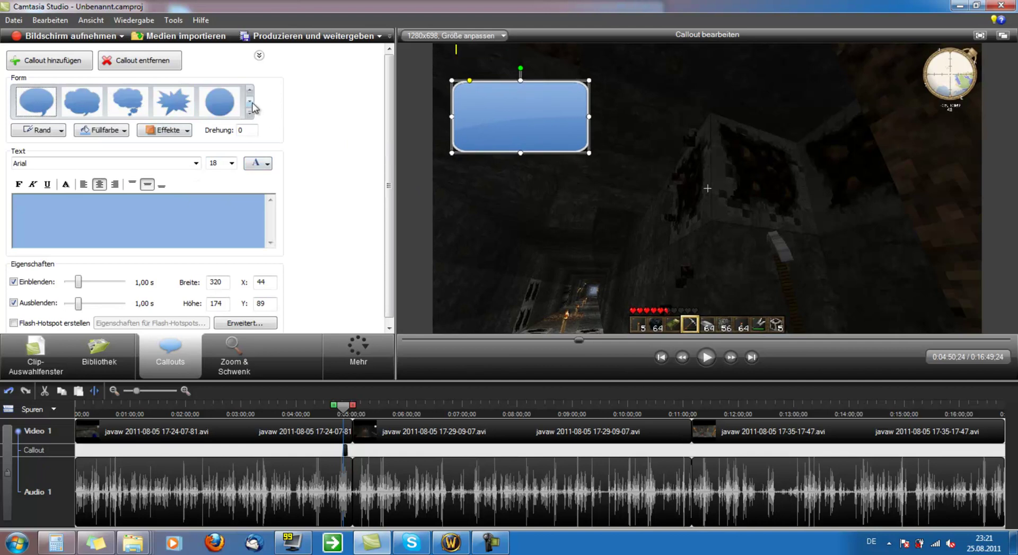
pyautogui.click(35, 102)
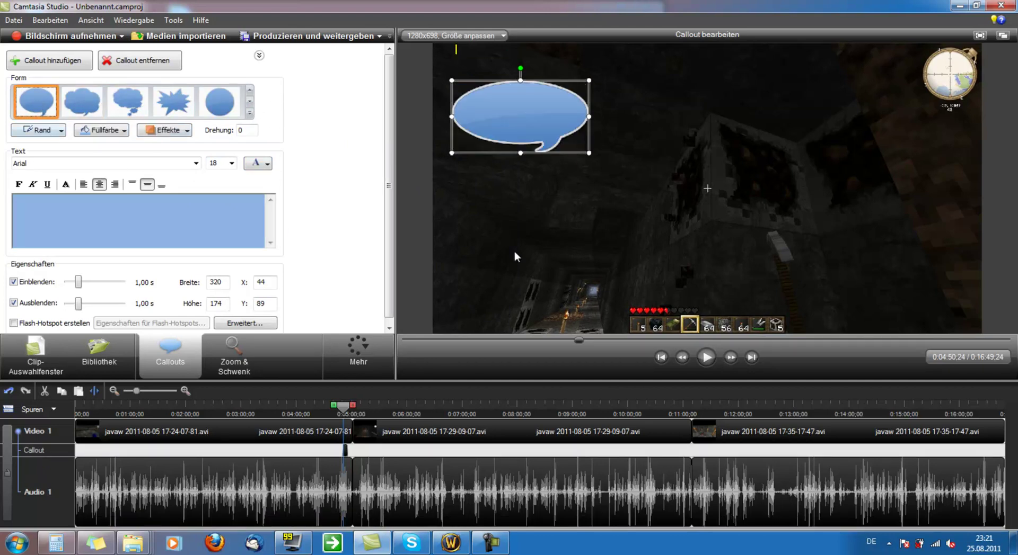
pyautogui.moveTo(593, 154); pyautogui.dragTo(594, 178)
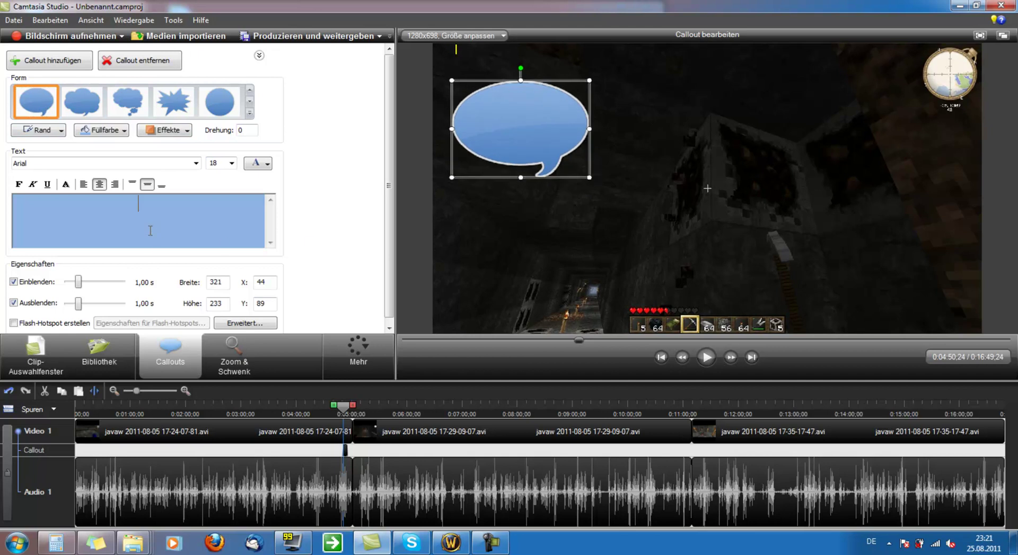
# Step: Enter uhuhuhuhuh as the speech bubble's text and replace it with hihihihihihi
pyautogui.write('uhuhuhuhuh')
pyautogui.hotkey('ctrl', 'a')
pyautogui.write('hihihihihihi')
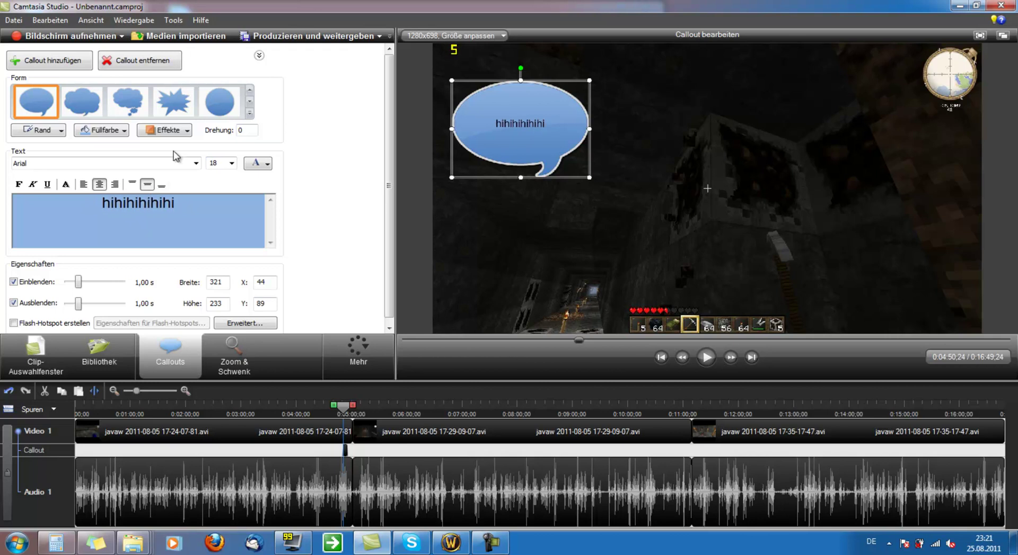
# Step: Fill the speech bubble with dark green and shift it to about X 91, Y 88
pyautogui.click(100, 131)
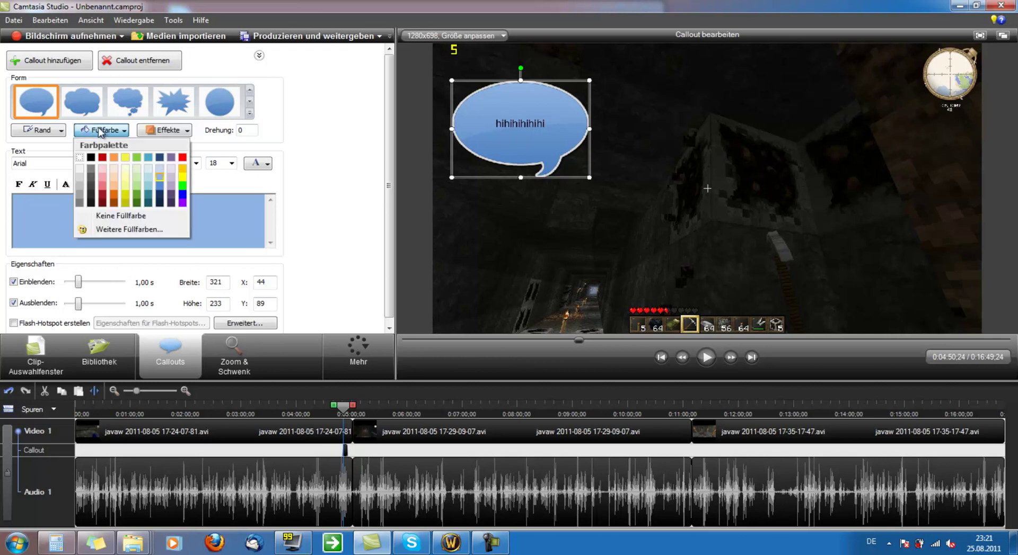
pyautogui.click(136, 202)
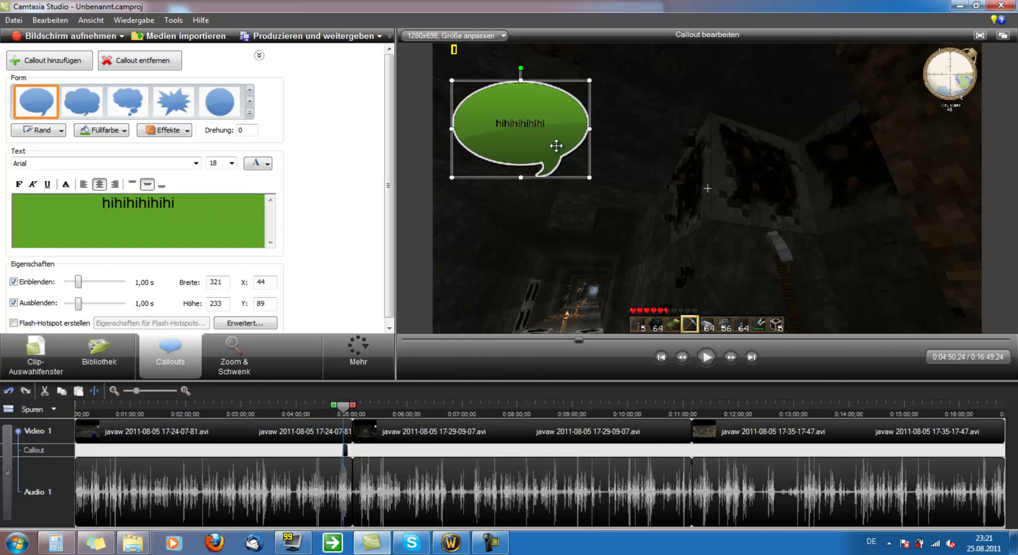
pyautogui.moveTo(556, 146); pyautogui.dragTo(577, 146)
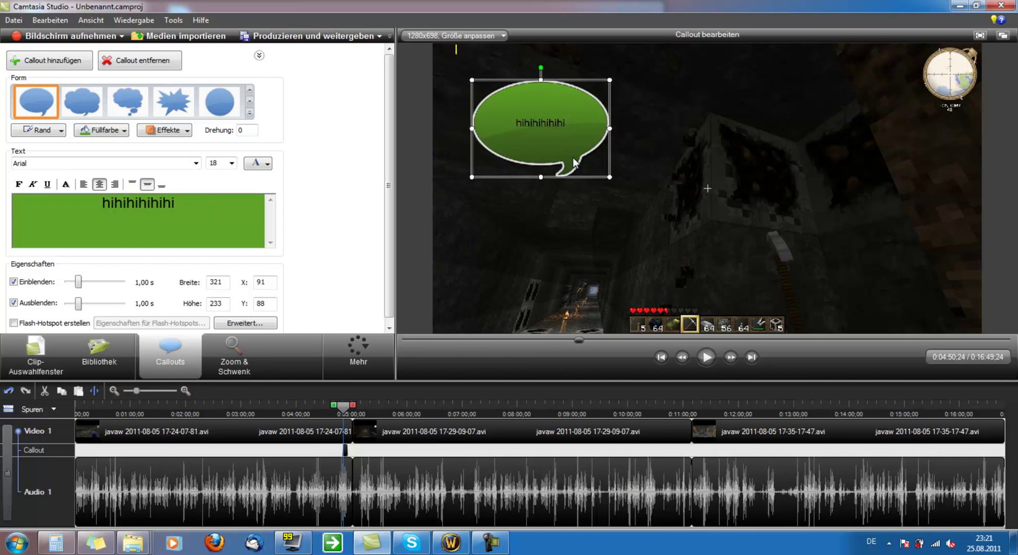
# Step: Play the preview with the green speech bubble callout, stop it, and remove that callout from the timeline
pyautogui.click(337, 409)
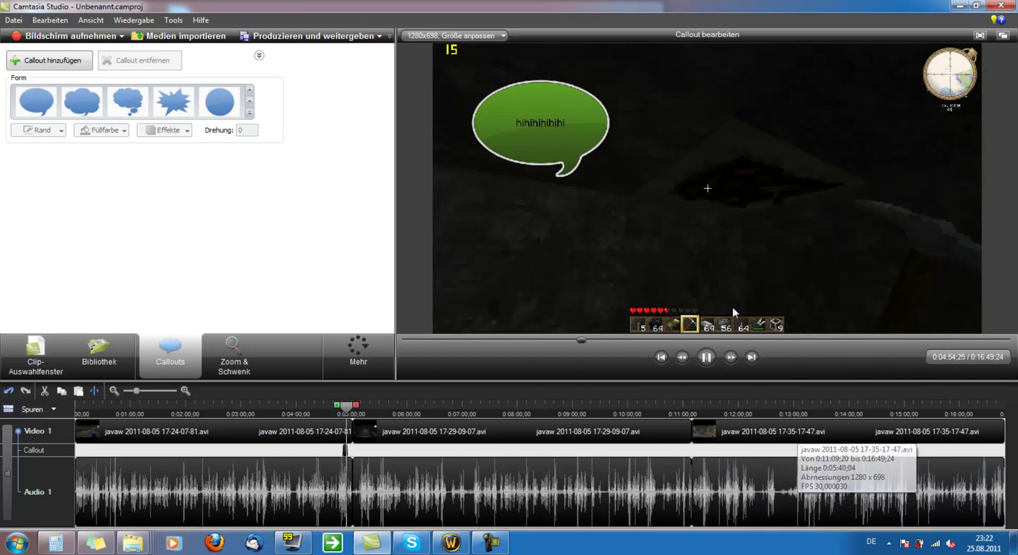
pyautogui.press('space')
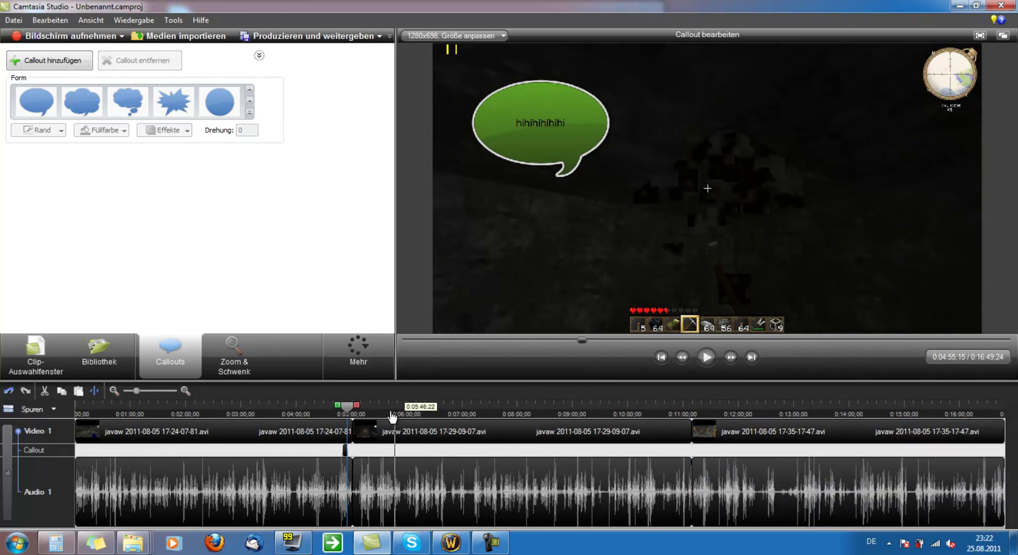
pyautogui.click(345, 450)
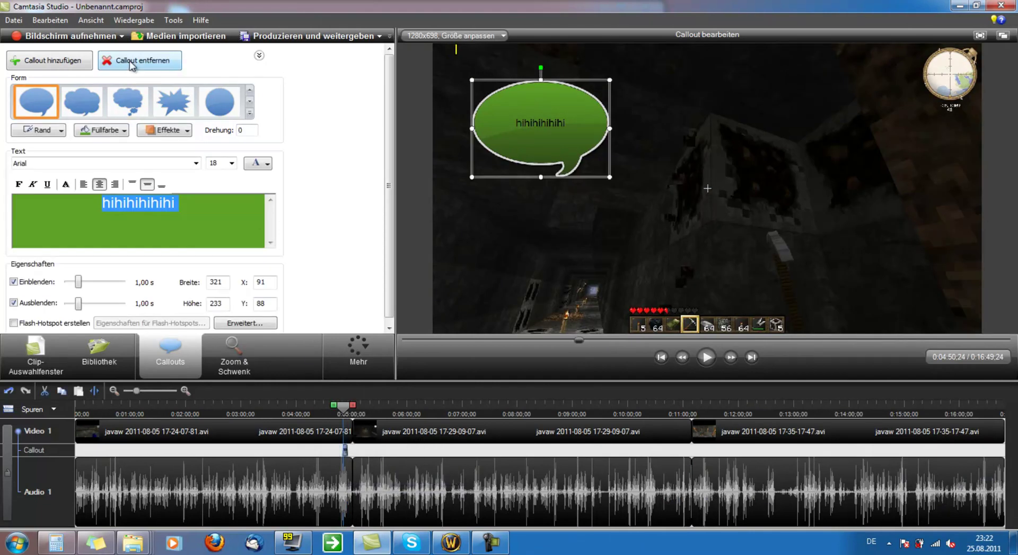
pyautogui.click(135, 60)
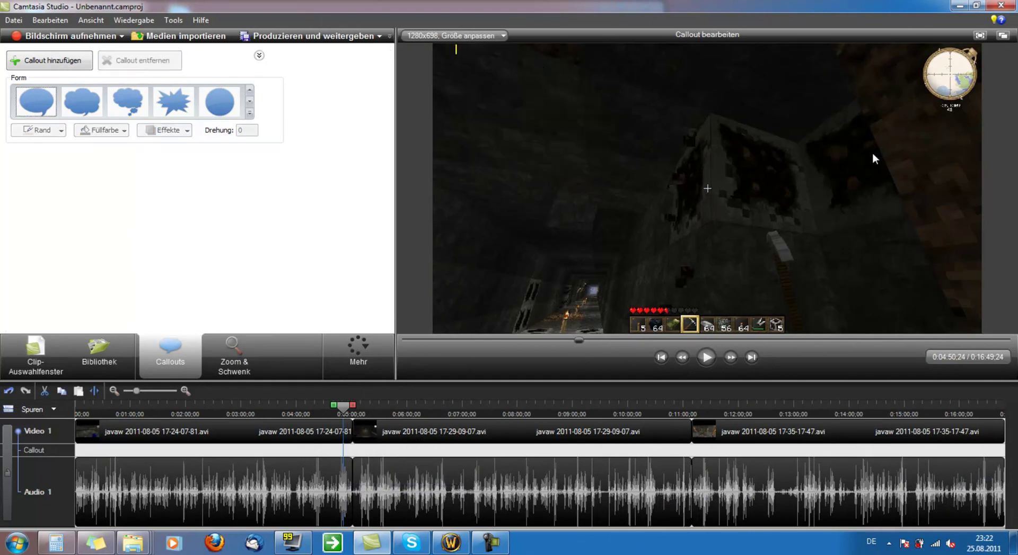
# Step: Add a rounded rectangle callout at 0:04:50;24, place it at about X 14, Y 8 and shrink it to about 272 x 183
pyautogui.click(250, 91)
pyautogui.click(232, 110)
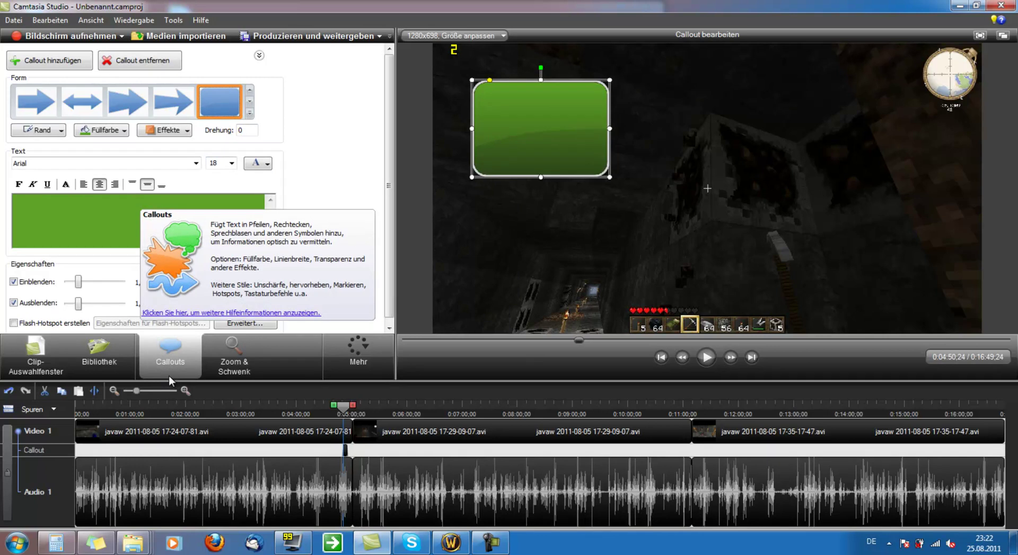
pyautogui.moveTo(565, 134); pyautogui.dragTo(533, 110)
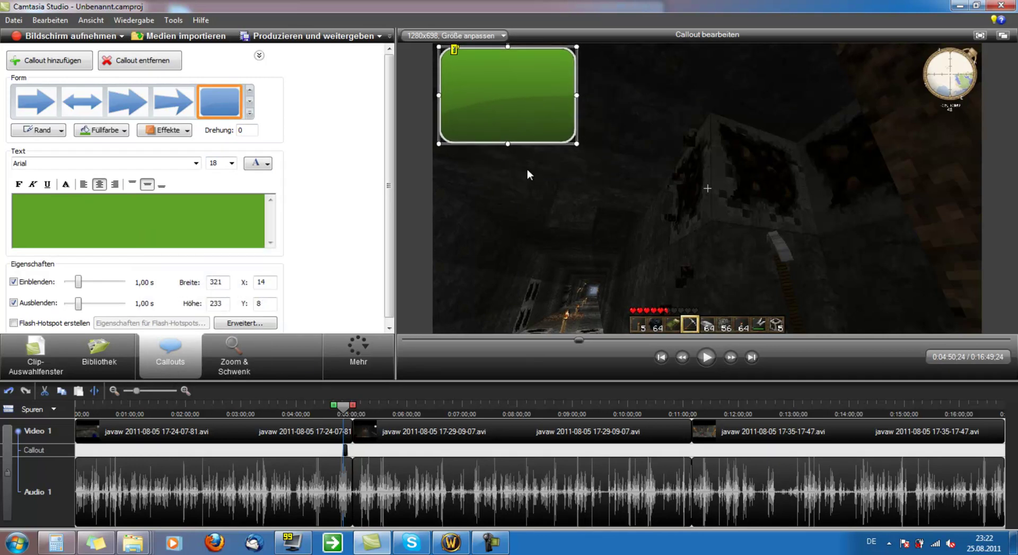
pyautogui.moveTo(576, 143); pyautogui.dragTo(553, 122)
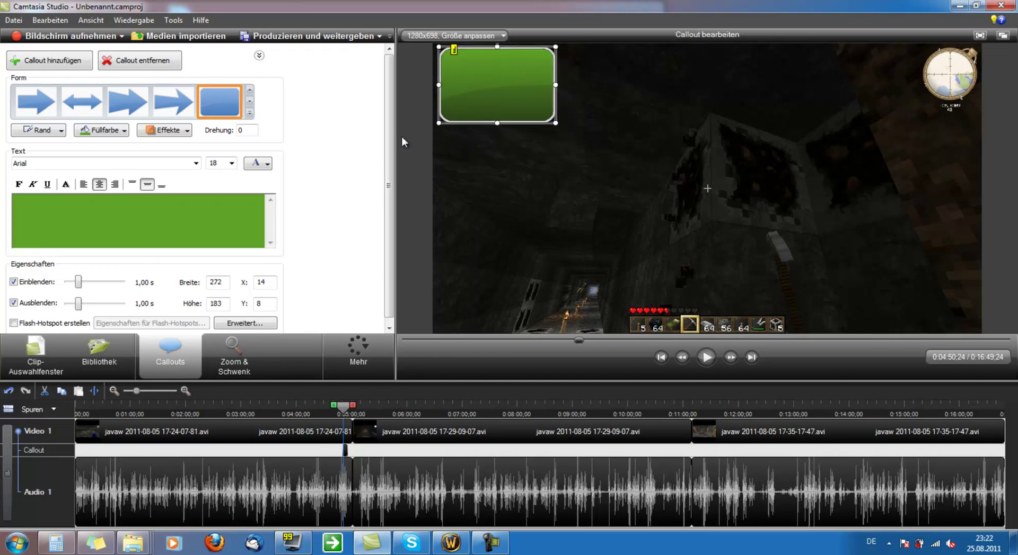
pyautogui.click(119, 132)
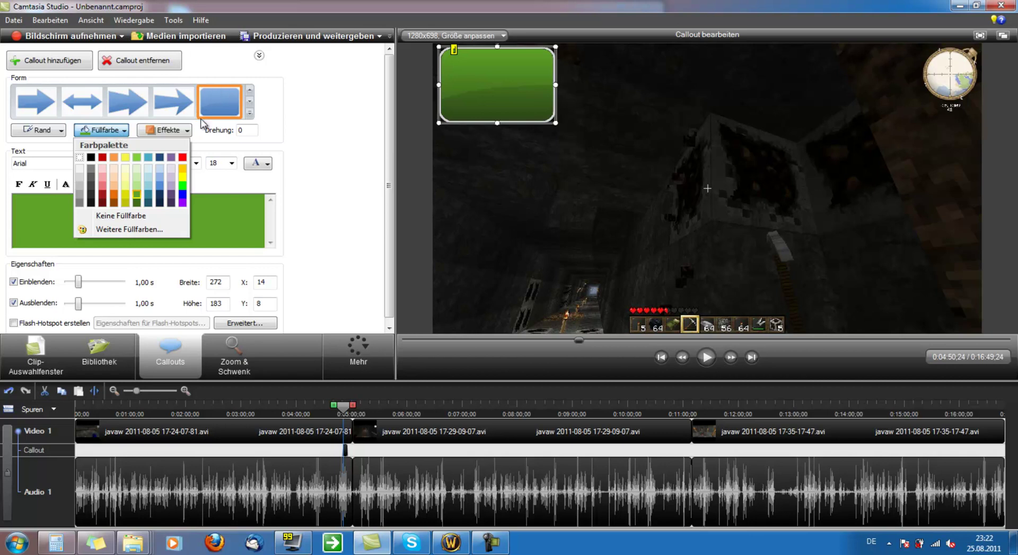
pyautogui.click(114, 199)
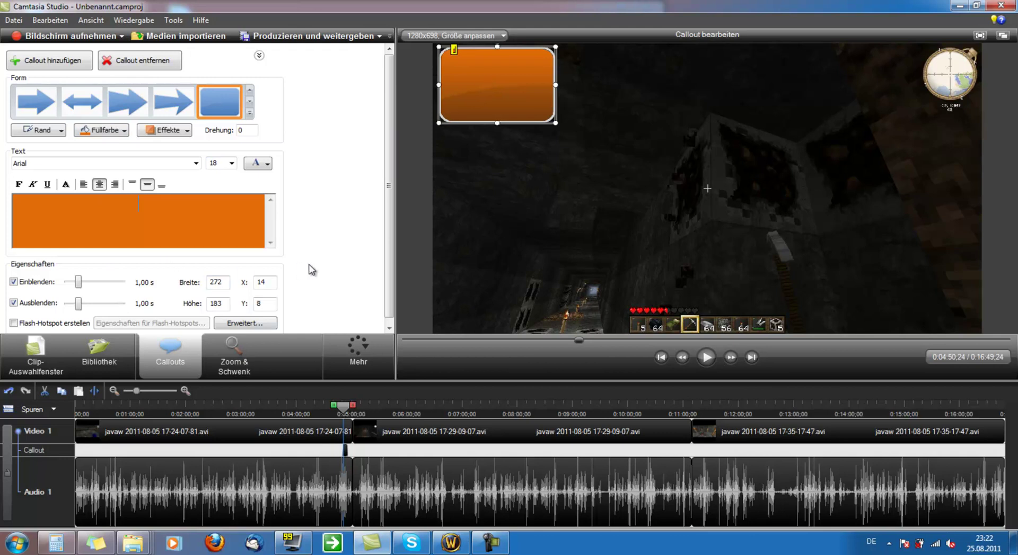
pyautogui.write('Mik3gamer i')
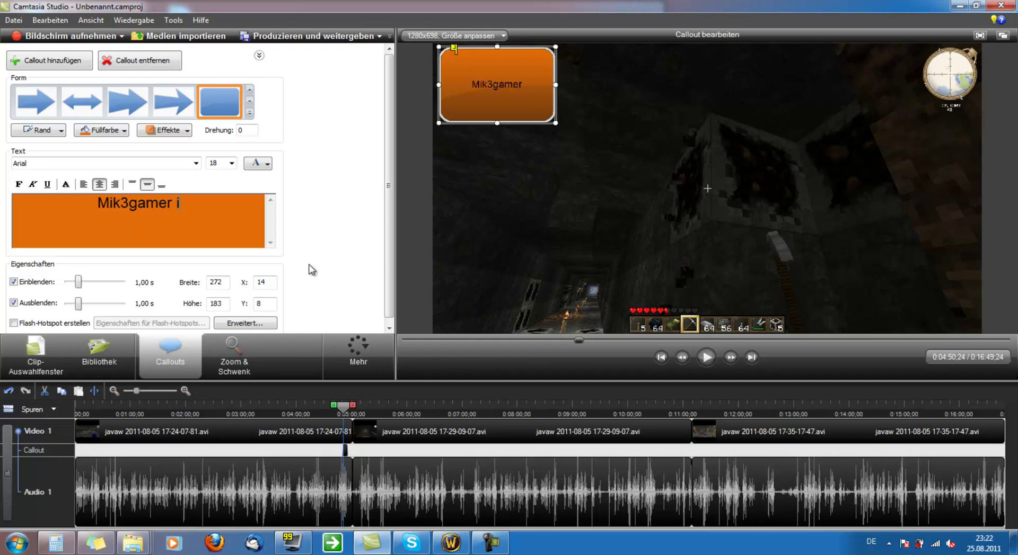
pyautogui.write('s doof.')
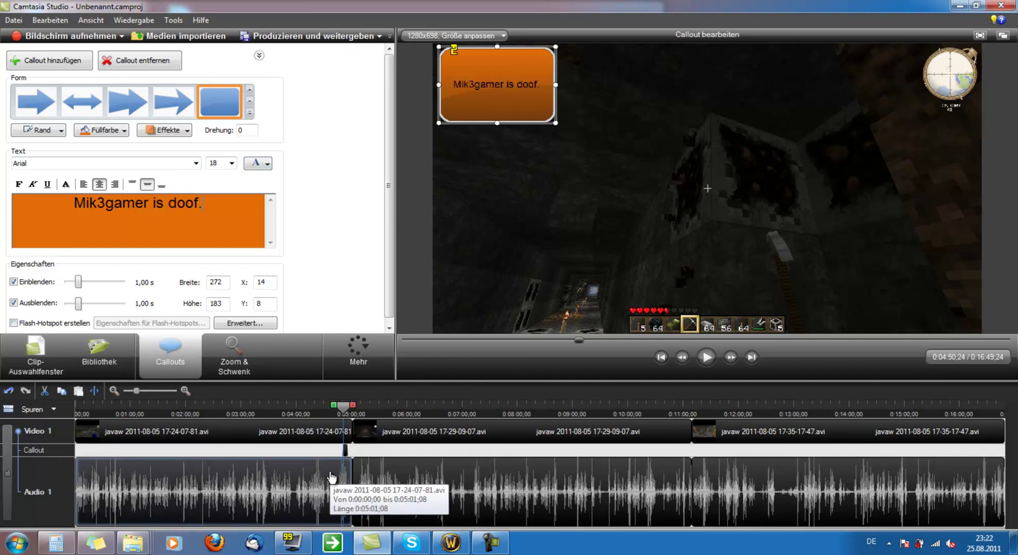
# Step: Split the first clip at 0:03:00;29 and at 0:03:32;22, and show the audio editing options
pyautogui.moveTo(344, 416); pyautogui.dragTo(245, 435)
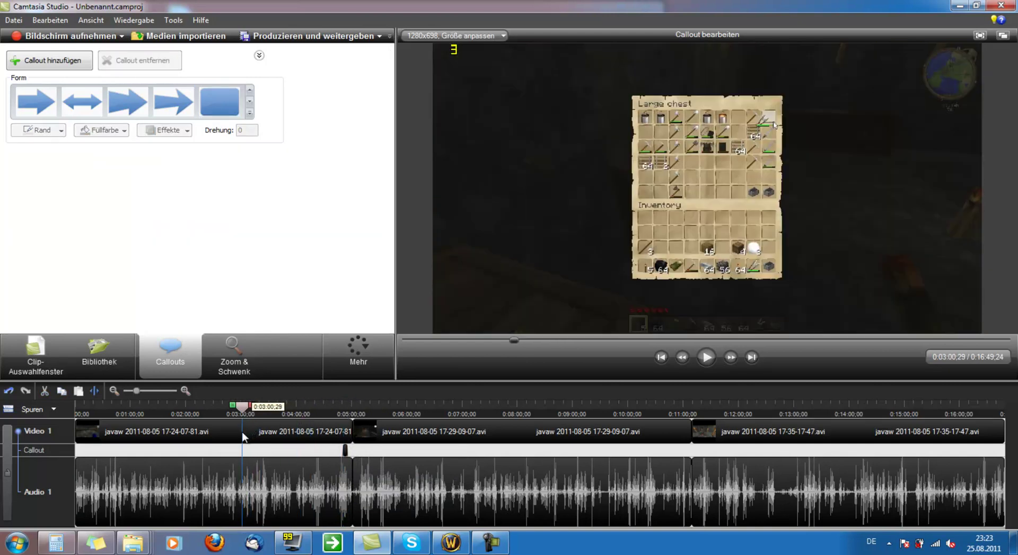
pyautogui.click(361, 358)
pyautogui.click(361, 370)
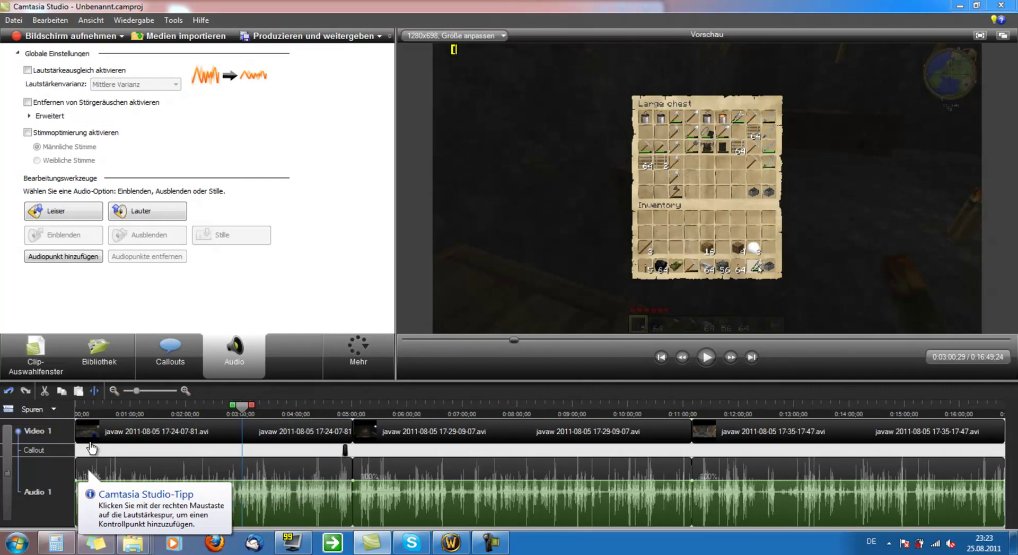
pyautogui.click(97, 394)
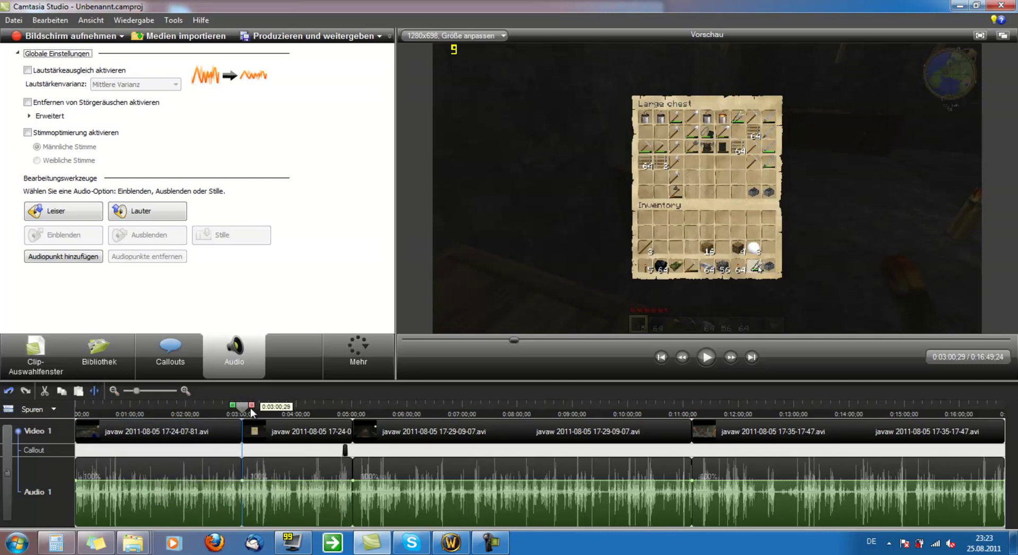
pyautogui.moveTo(249, 411); pyautogui.dragTo(271, 411)
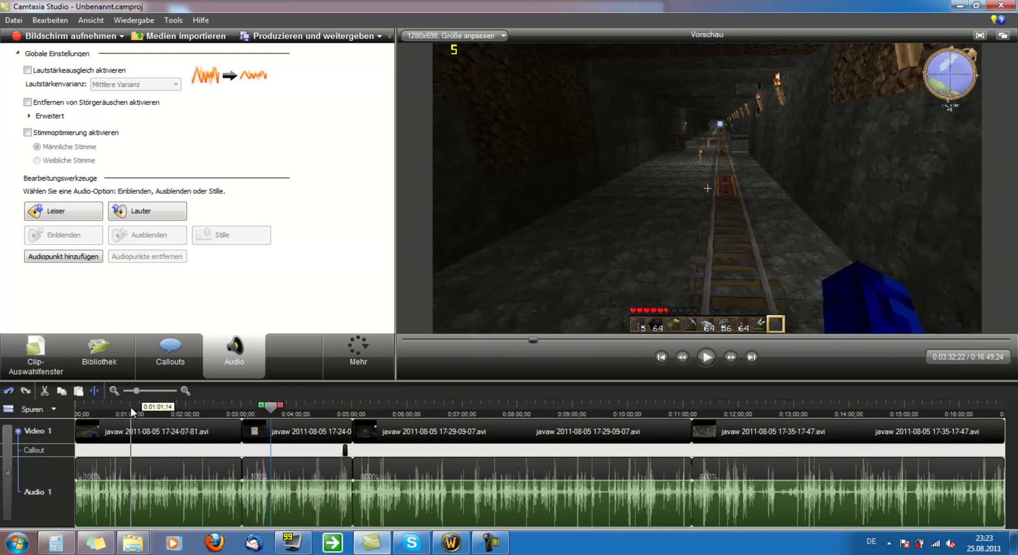
pyautogui.click(96, 392)
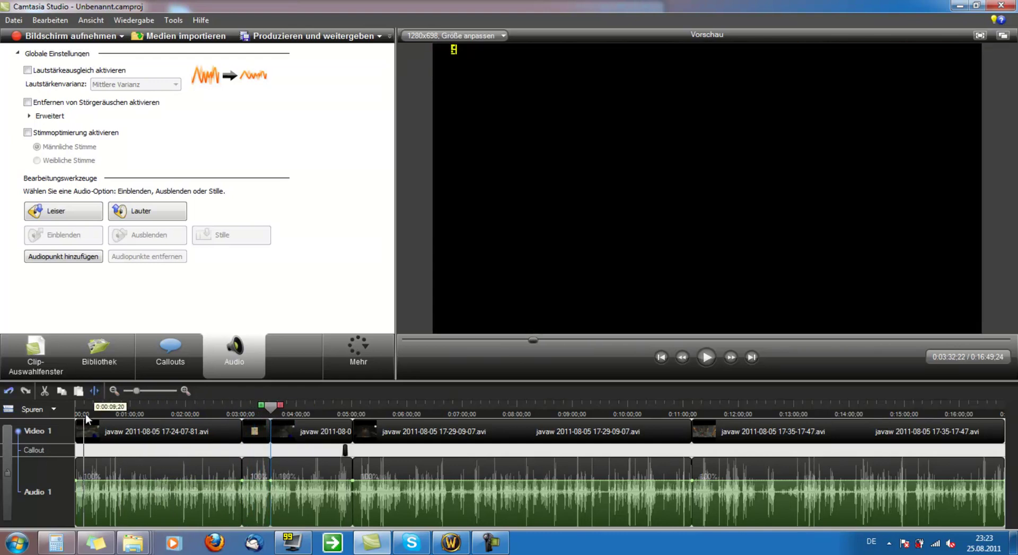
# Step: Lower the short middle segment's volume to about 43.75 % and raise the volume of the segments around it and of the 17-29-09-07 clip
pyautogui.moveTo(254, 480); pyautogui.dragTo(254, 500)
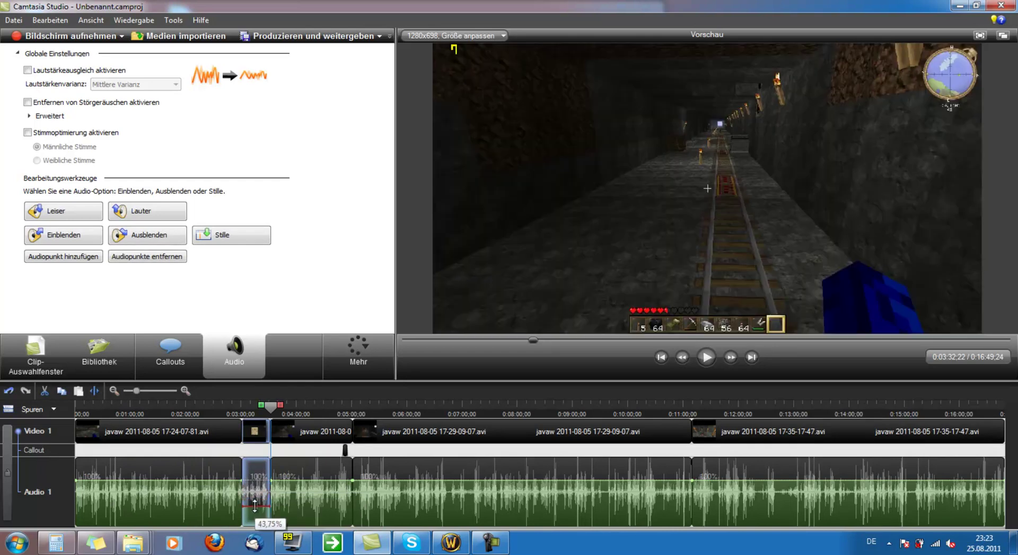
pyautogui.click(206, 493)
pyautogui.moveTo(212, 480); pyautogui.dragTo(213, 469)
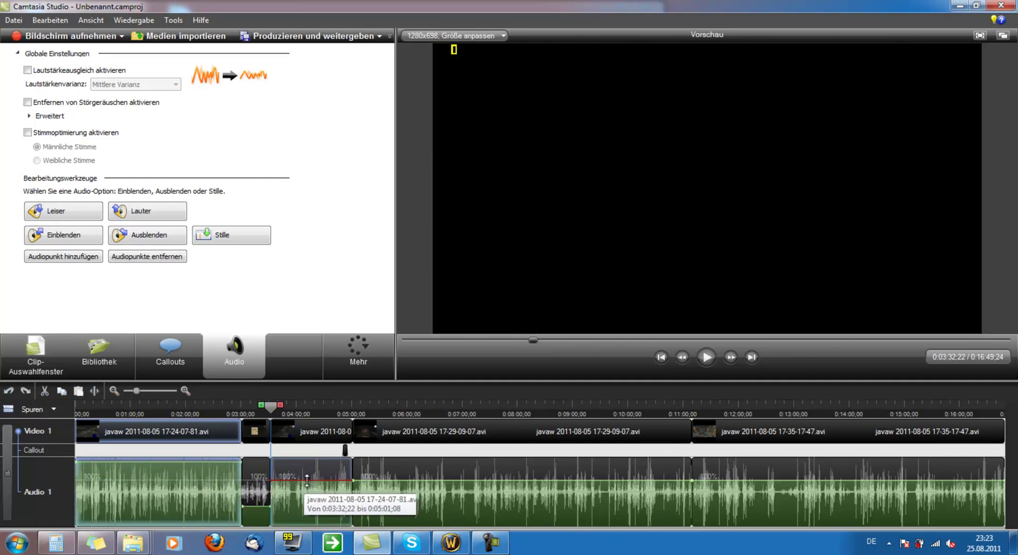
pyautogui.click(297, 493)
pyautogui.moveTo(308, 480); pyautogui.dragTo(308, 453)
pyautogui.click(375, 481)
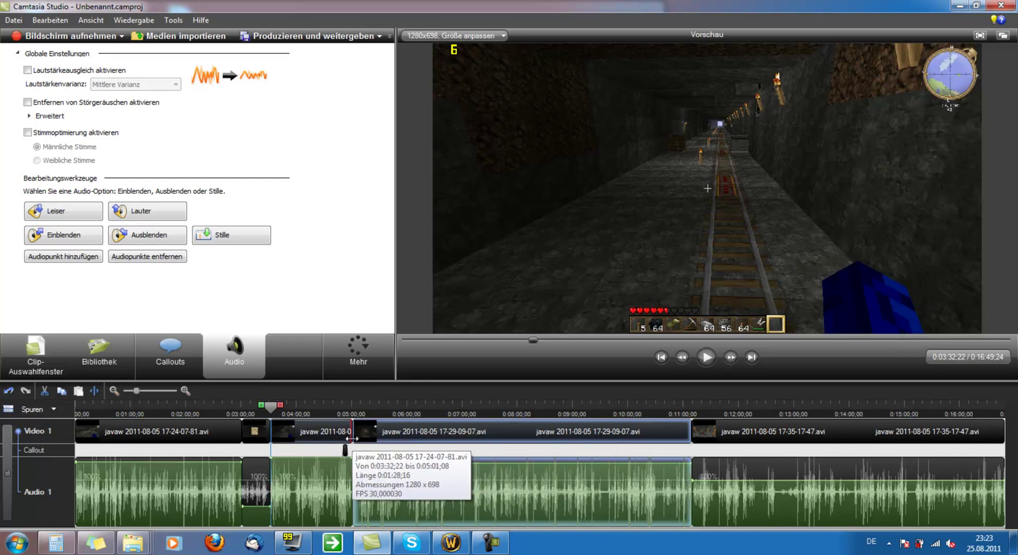
# Step: Move the playhead to about 0:03:18;28, select the short quiet segment there and look through the additional editing tools
pyautogui.click(259, 457)
pyautogui.moveTo(271, 407)
pyautogui.mouseDown()
pyautogui.moveTo(243, 416)
pyautogui.moveTo(258, 414)
pyautogui.mouseUp()
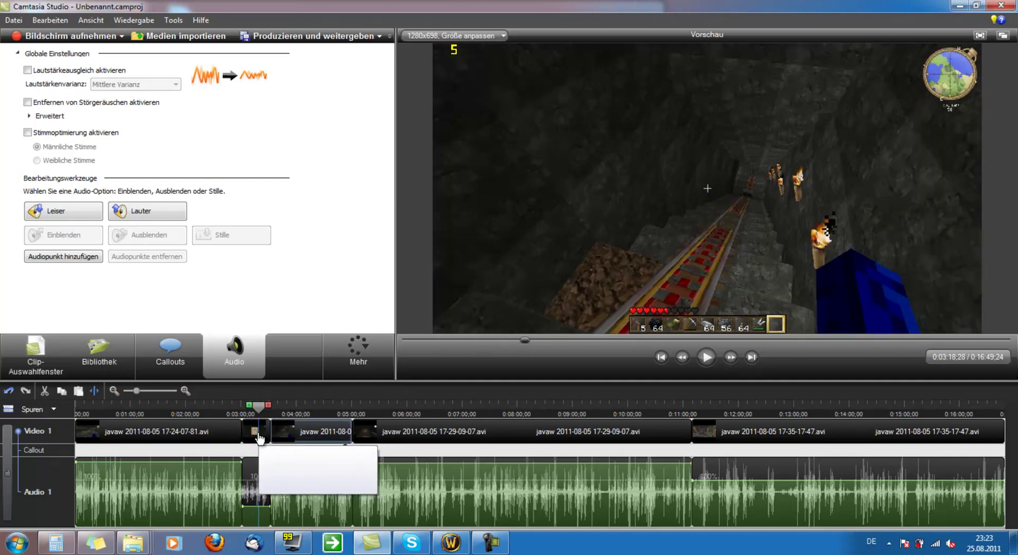
pyautogui.click(265, 437)
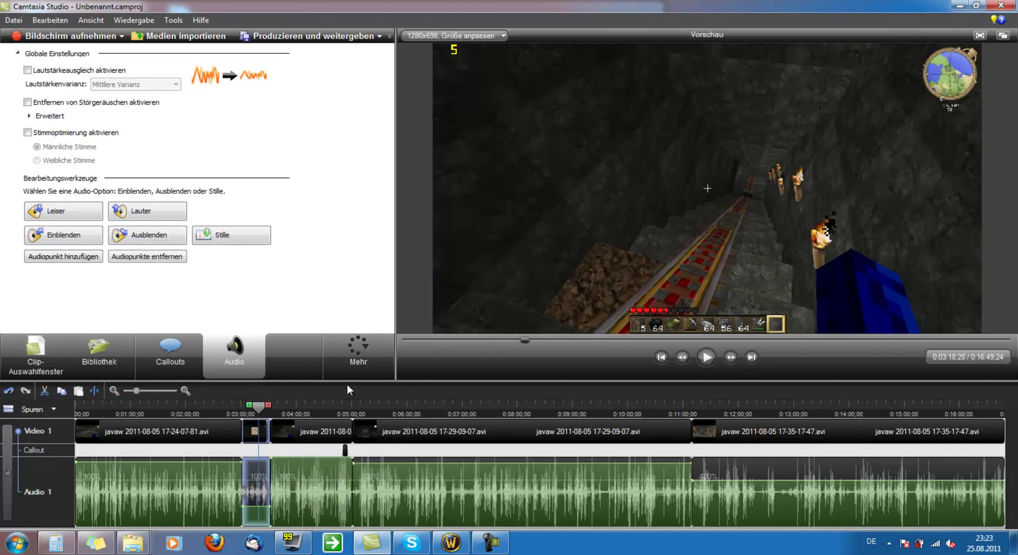
pyautogui.click(356, 371)
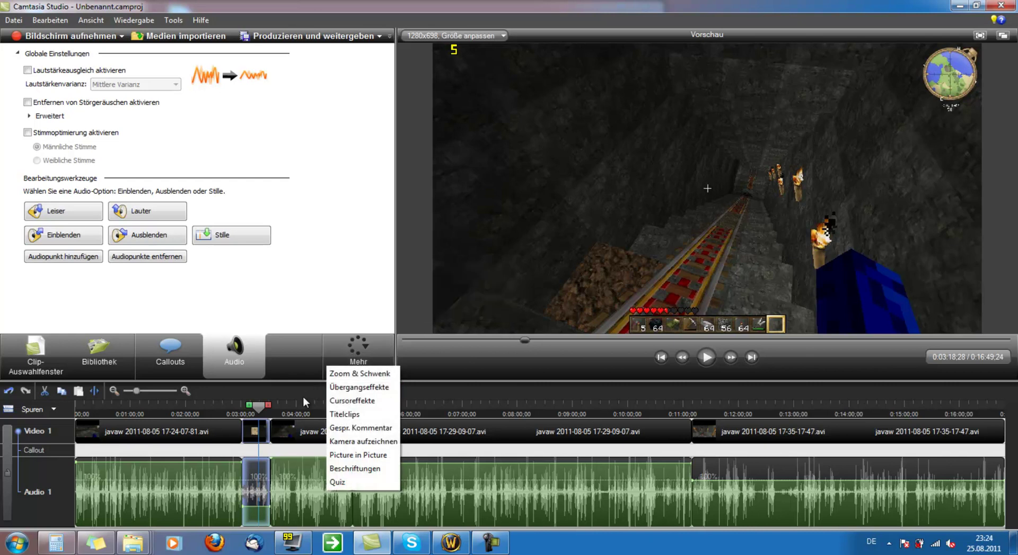
pyautogui.click(303, 377)
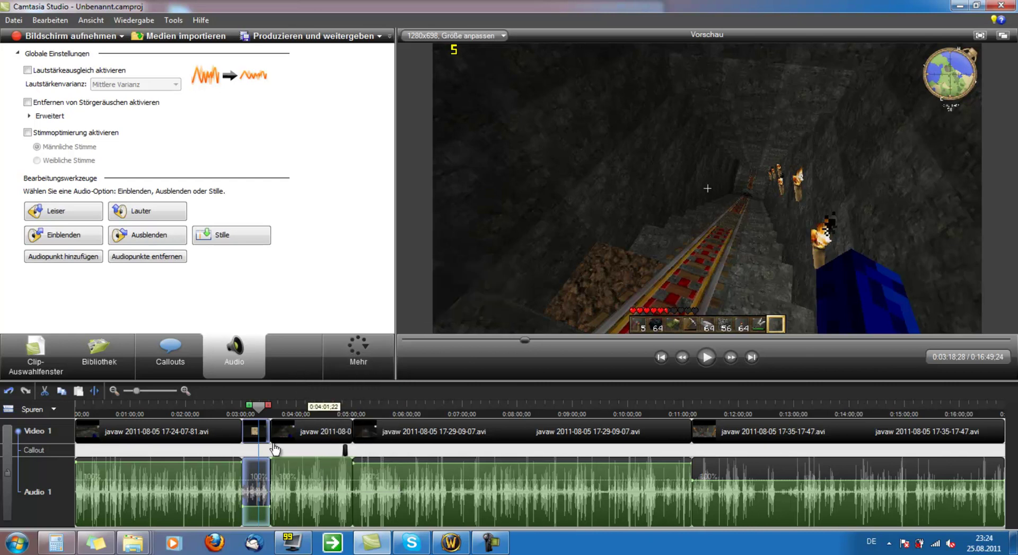
# Step: Set the clip speed of the short segment between 0:03:00;29 and 0:03:32;22 to 10 % of the original and dismiss the notice
pyautogui.rightClick(253, 482)
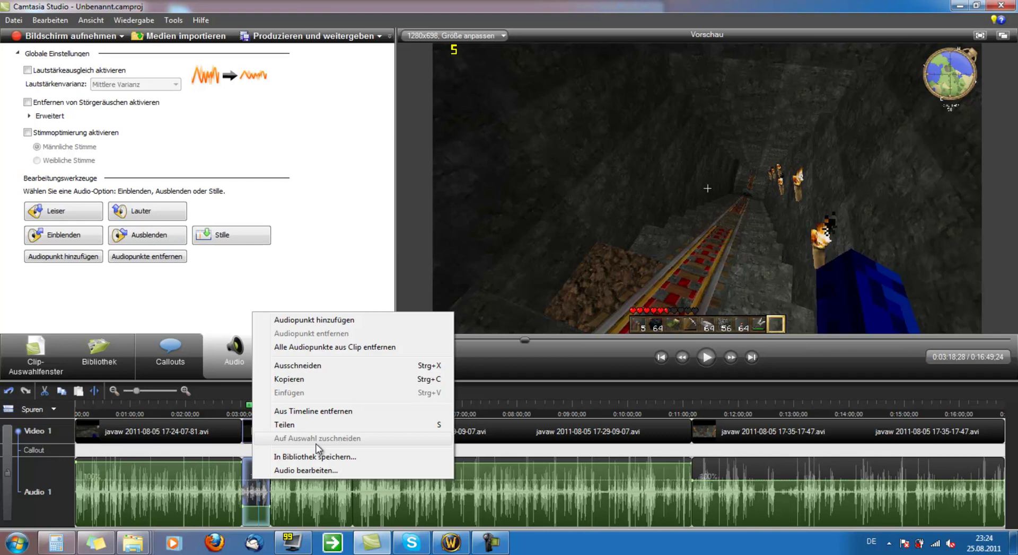
pyautogui.click(251, 436)
pyautogui.rightClick(251, 439)
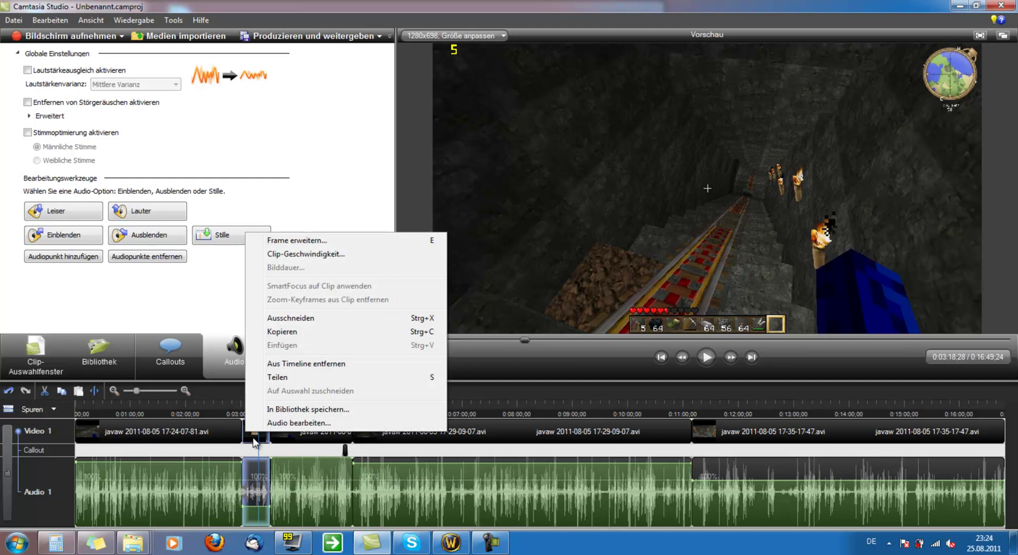
pyautogui.click(260, 475)
pyautogui.rightClick(258, 470)
pyautogui.click(252, 434)
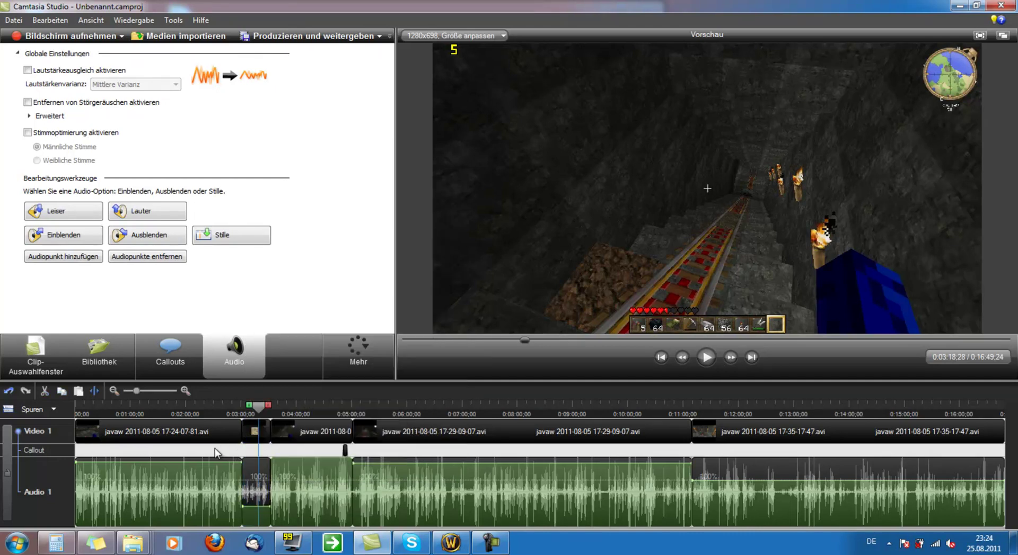
pyautogui.rightClick(255, 431)
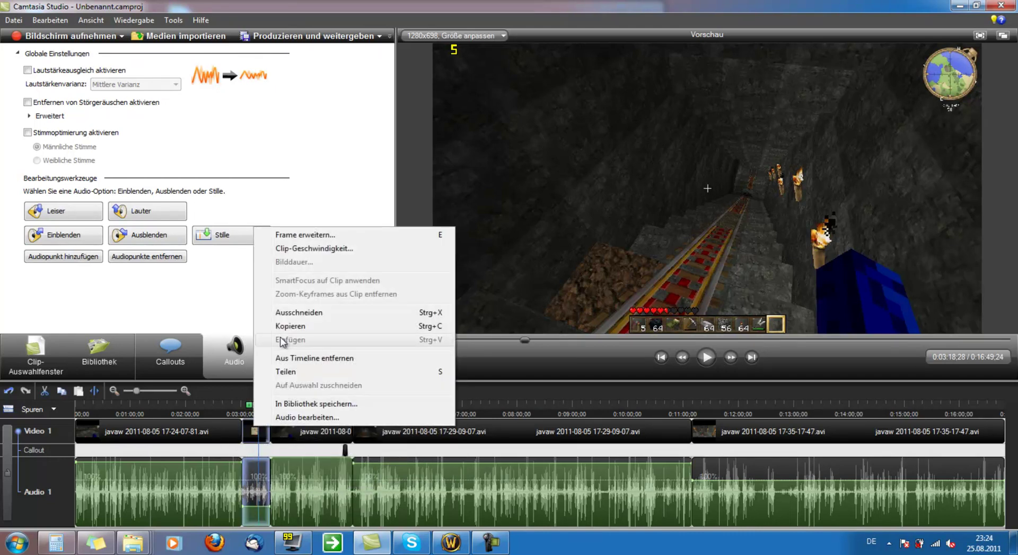
pyautogui.click(314, 249)
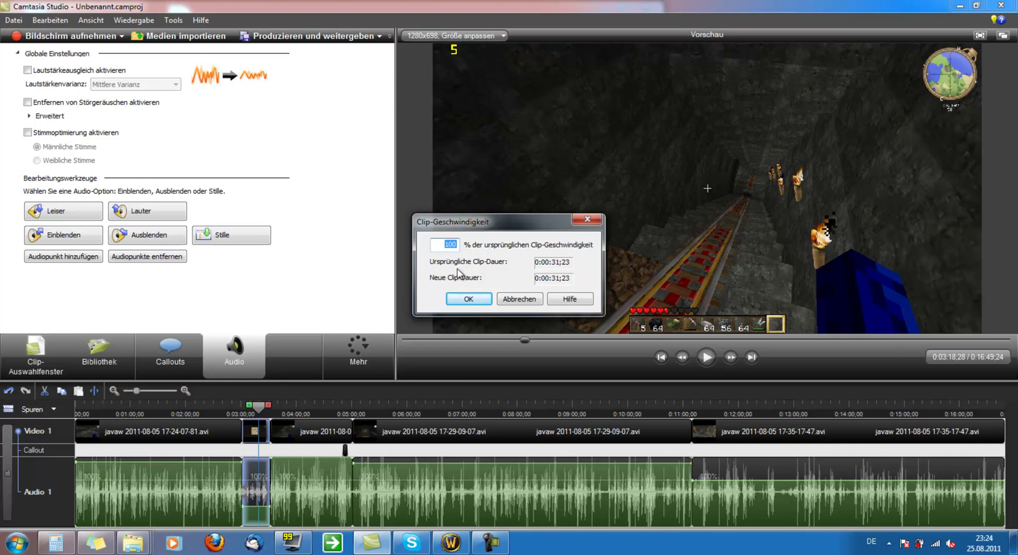
pyautogui.write('1')
pyautogui.write('0')
pyautogui.click(466, 305)
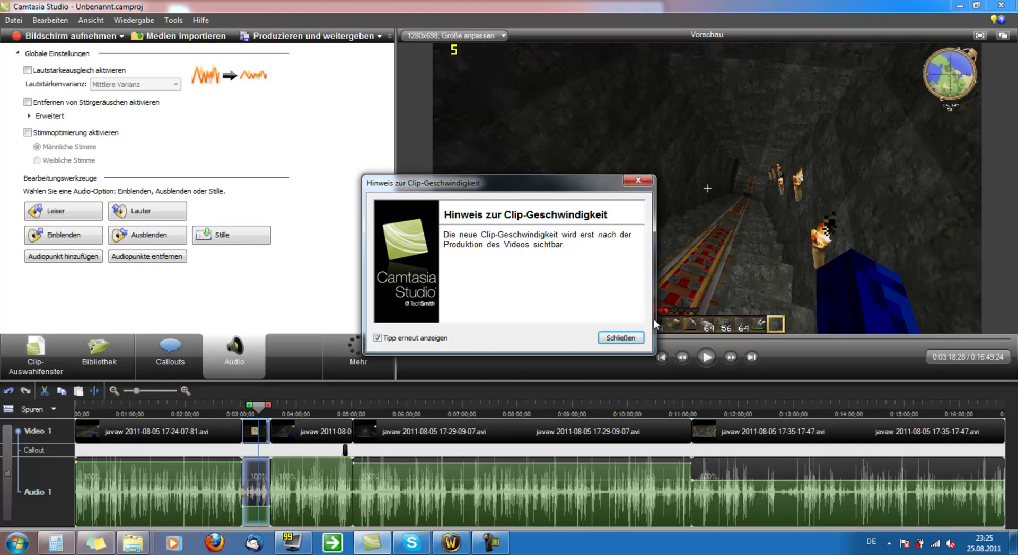
pyautogui.click(636, 339)
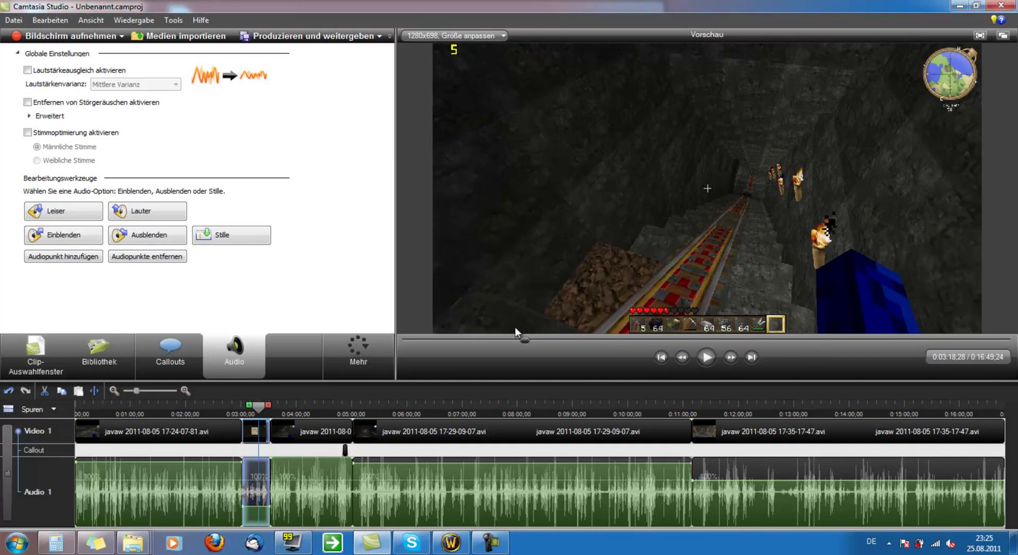
# Step: Move the playhead to 0:03:00;29 and place the Kippen transition between the first and second clips
pyautogui.click(246, 415)
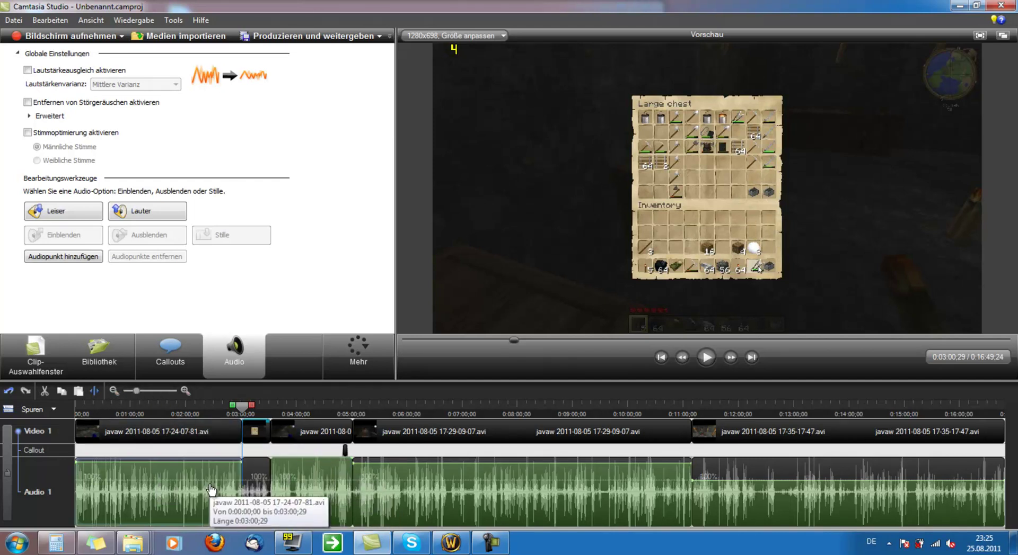
pyautogui.click(341, 365)
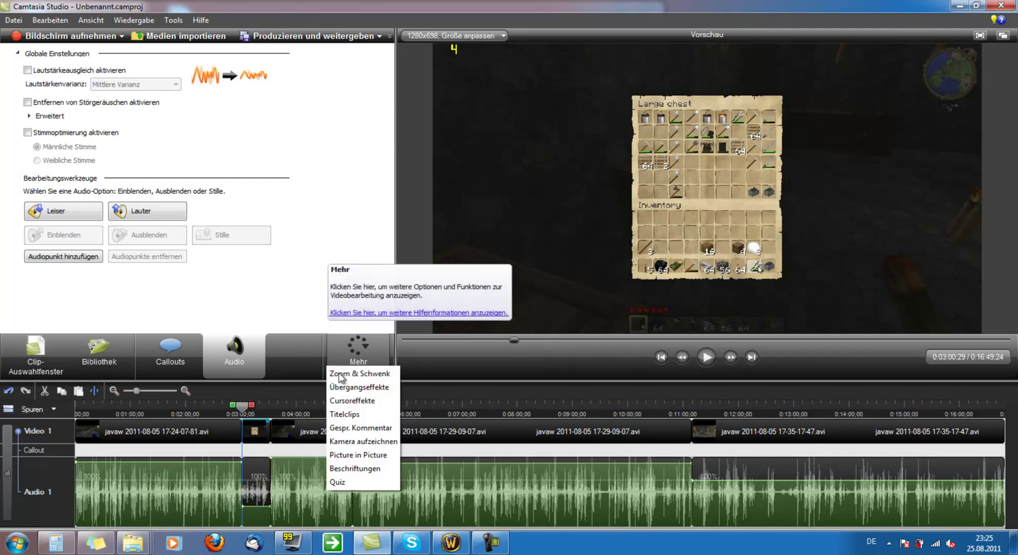
pyautogui.click(318, 354)
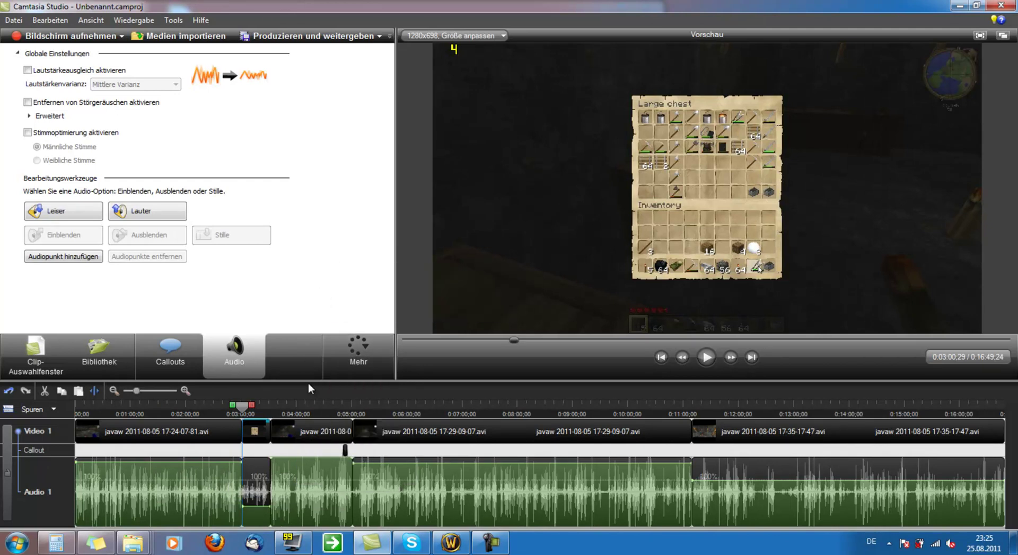
pyautogui.moveTo(270, 412); pyautogui.dragTo(244, 416)
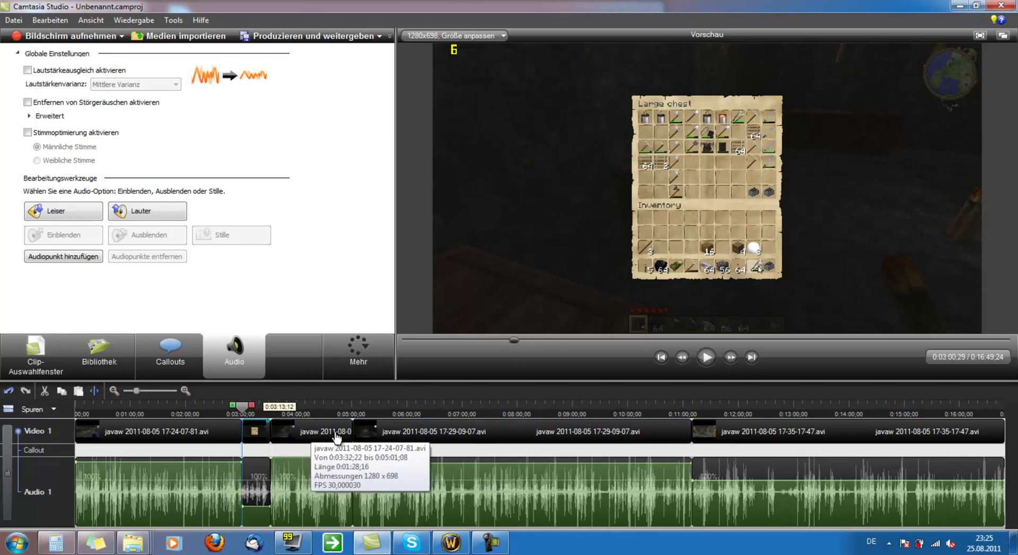
pyautogui.click(343, 354)
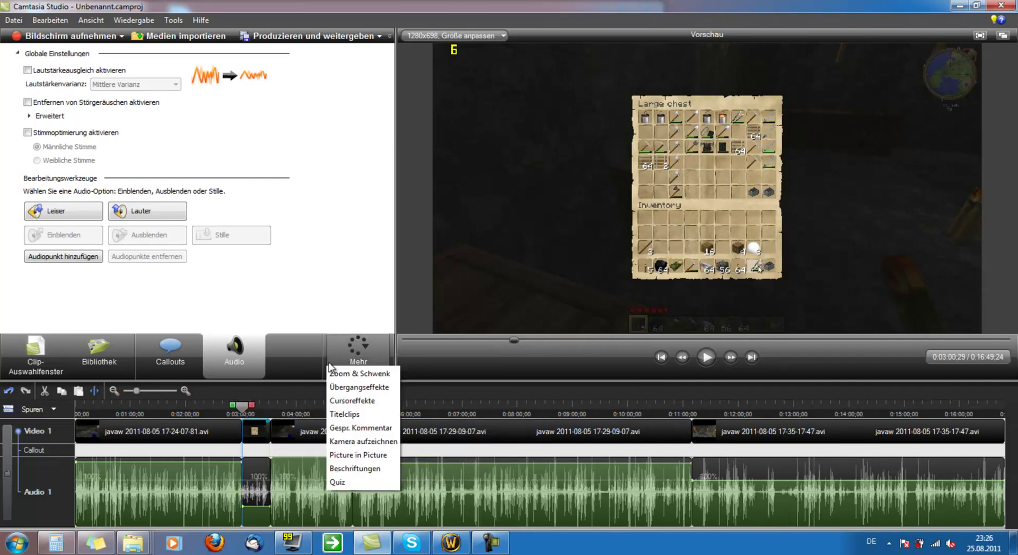
pyautogui.click(371, 387)
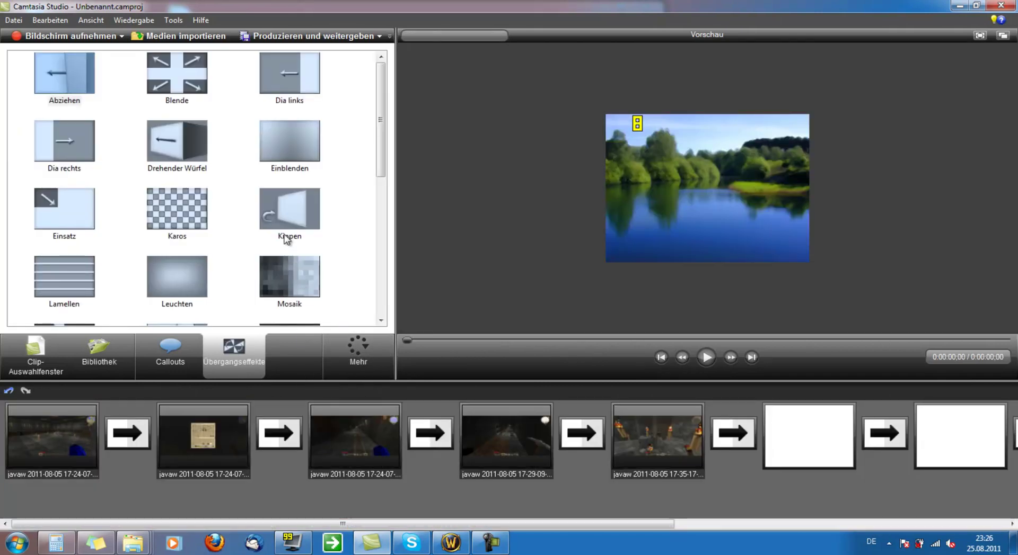
pyautogui.click(289, 219)
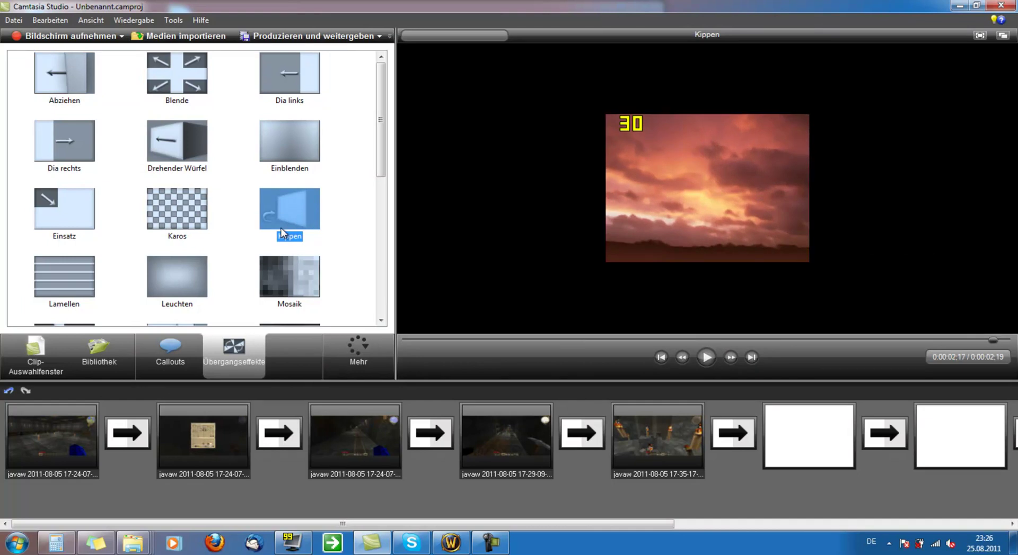
pyautogui.moveTo(285, 196); pyautogui.dragTo(131, 439)
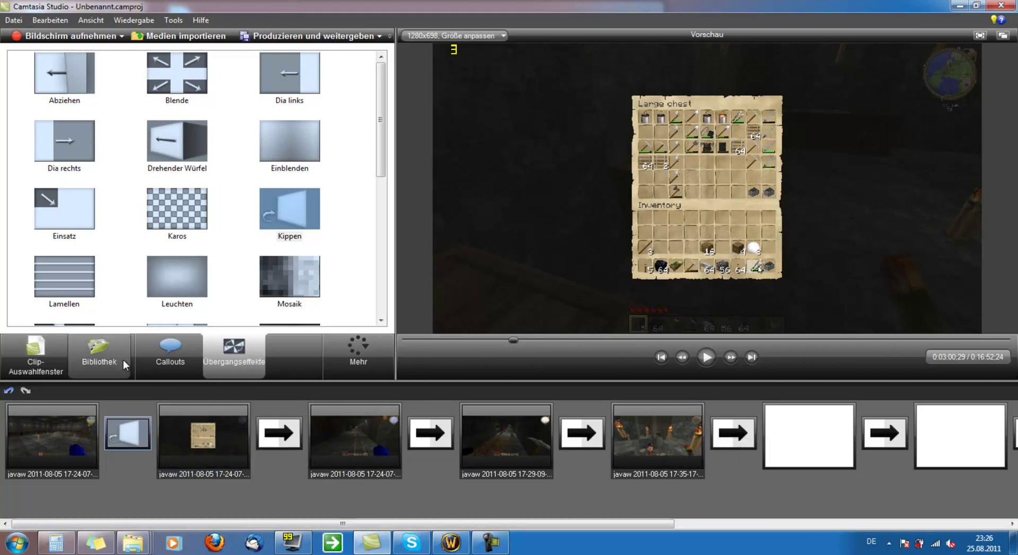
# Step: Play back the Kippen transition from shortly before 0:03:00;29 until about 0:03:12;01 in an enlarged timeline
pyautogui.click(170, 355)
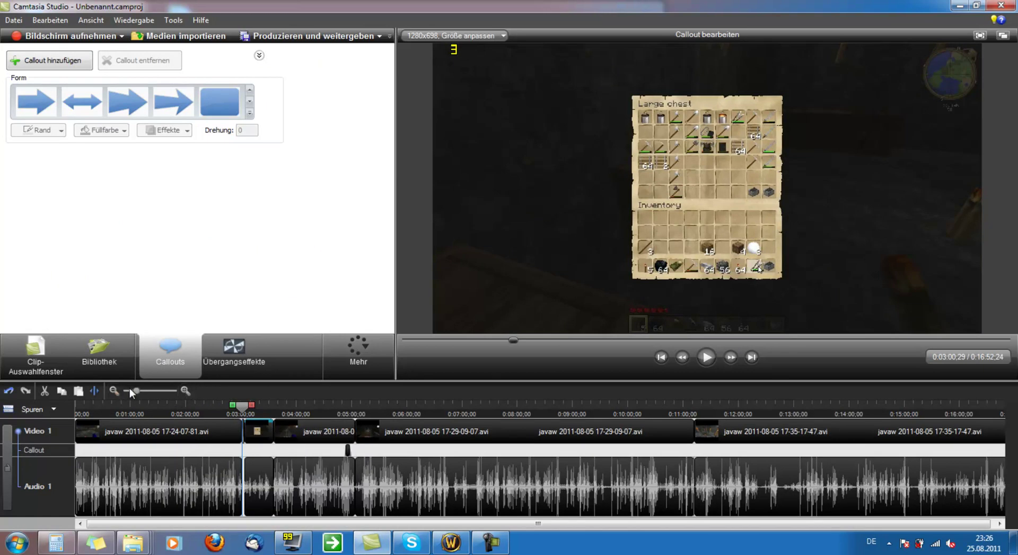
pyautogui.click(185, 391)
pyautogui.click(185, 391)
pyautogui.click(185, 391)
pyautogui.click(185, 391)
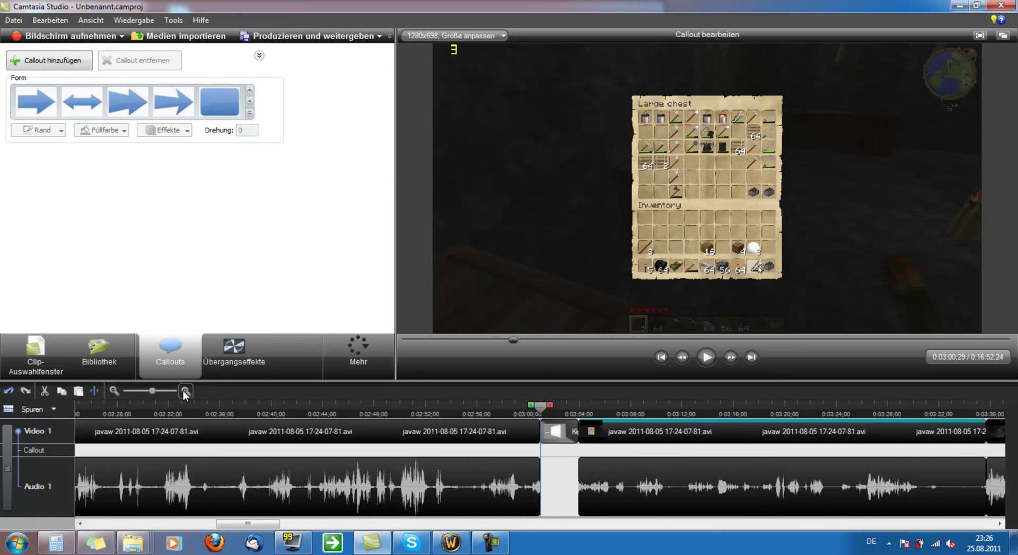
pyautogui.click(185, 391)
pyautogui.moveTo(541, 406); pyautogui.dragTo(455, 408)
pyautogui.click(706, 357)
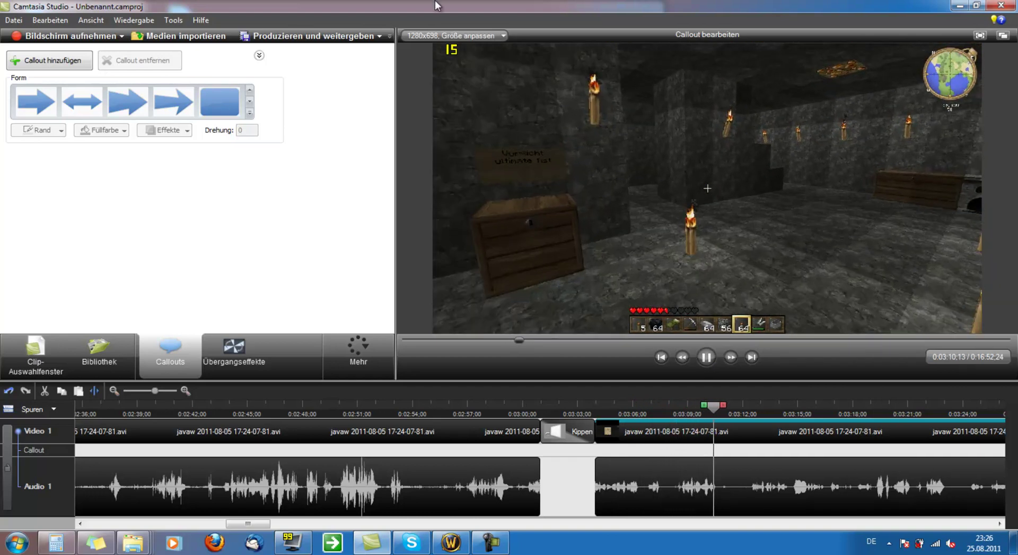
pyautogui.click(706, 356)
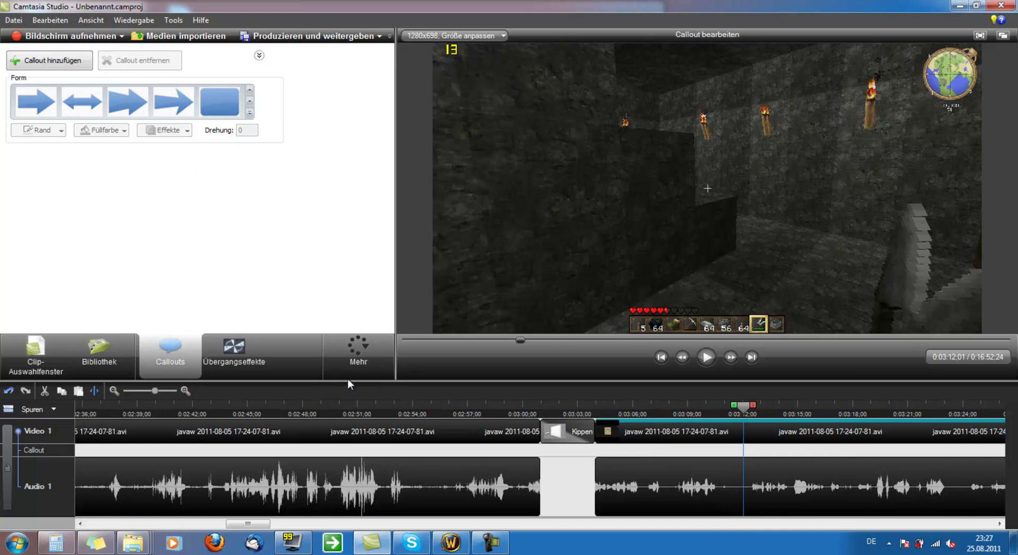
# Step: Show the cursor effects and switch the mouse pointer's visibility off and on again
pyautogui.click(350, 354)
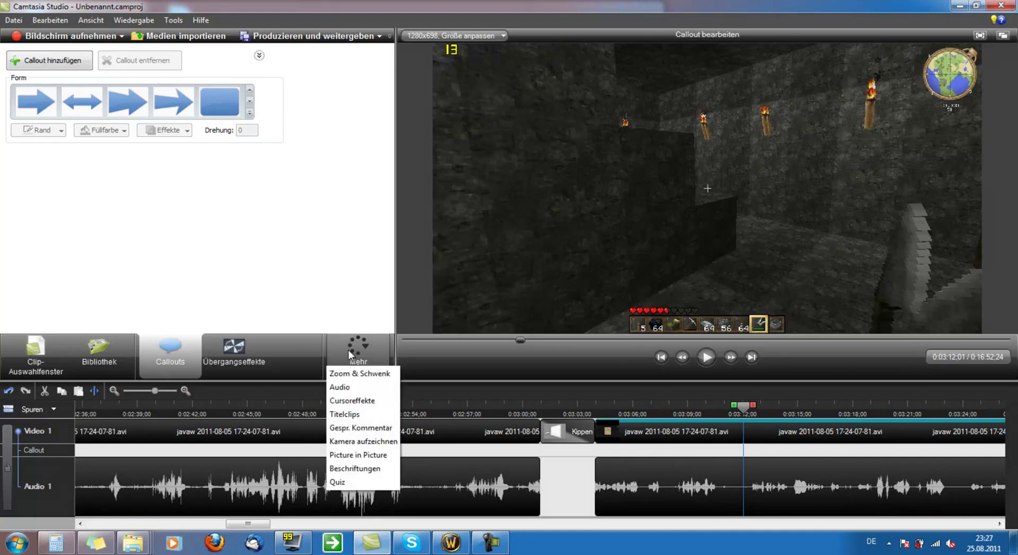
pyautogui.click(355, 401)
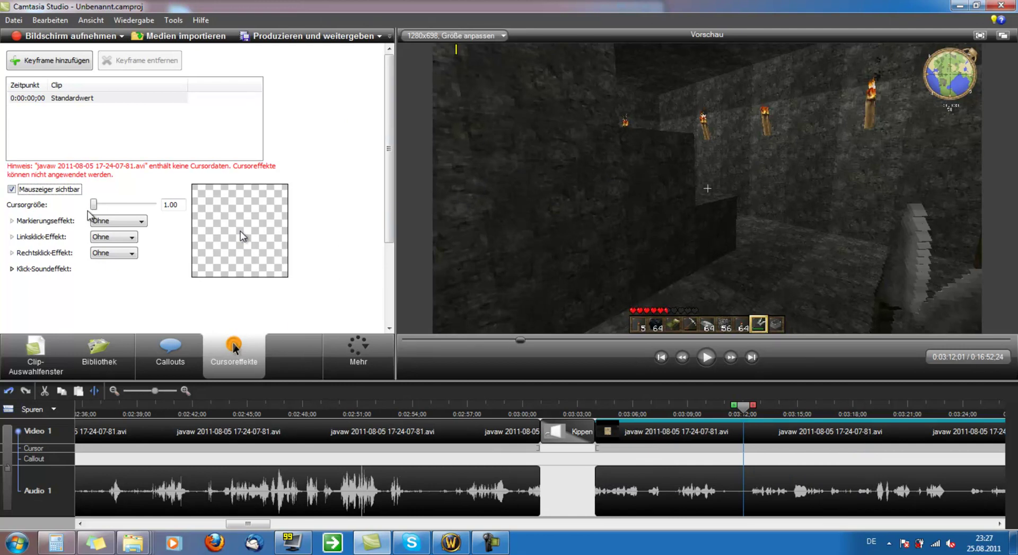
pyautogui.click(52, 192)
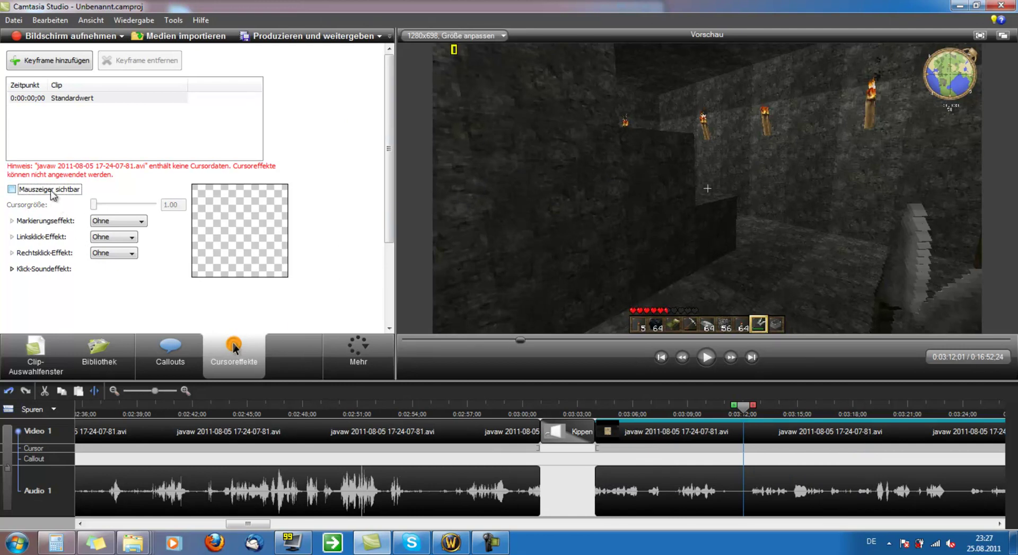
pyautogui.click(52, 190)
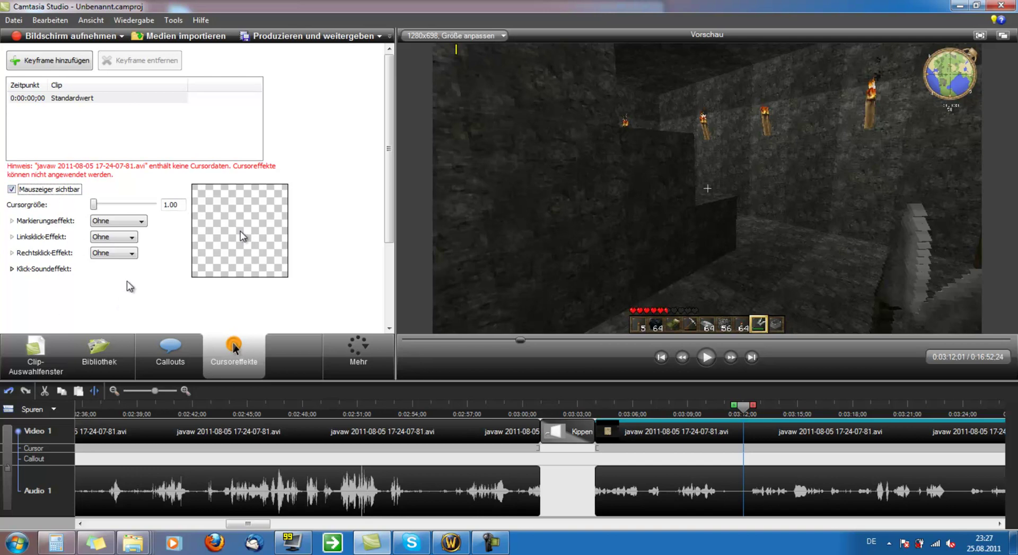
# Step: Set the cursor's highlight effect to Markieren
pyautogui.click(128, 221)
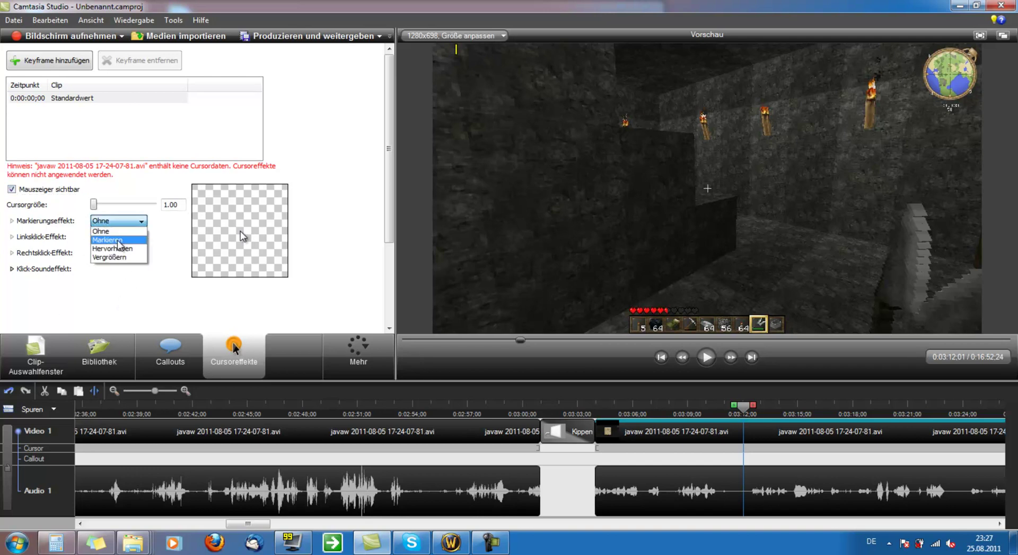
pyautogui.click(118, 241)
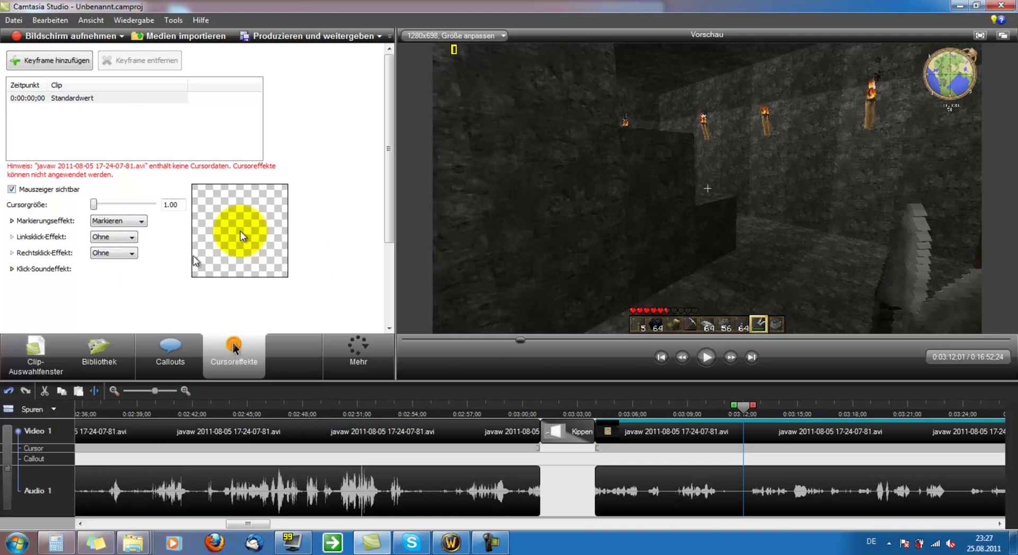
pyautogui.click(127, 221)
pyautogui.click(118, 242)
# Step: Set the left-click effect to Ringe and the right-click effect to Welle, and expand the click sound options
pyautogui.click(112, 242)
pyautogui.click(113, 254)
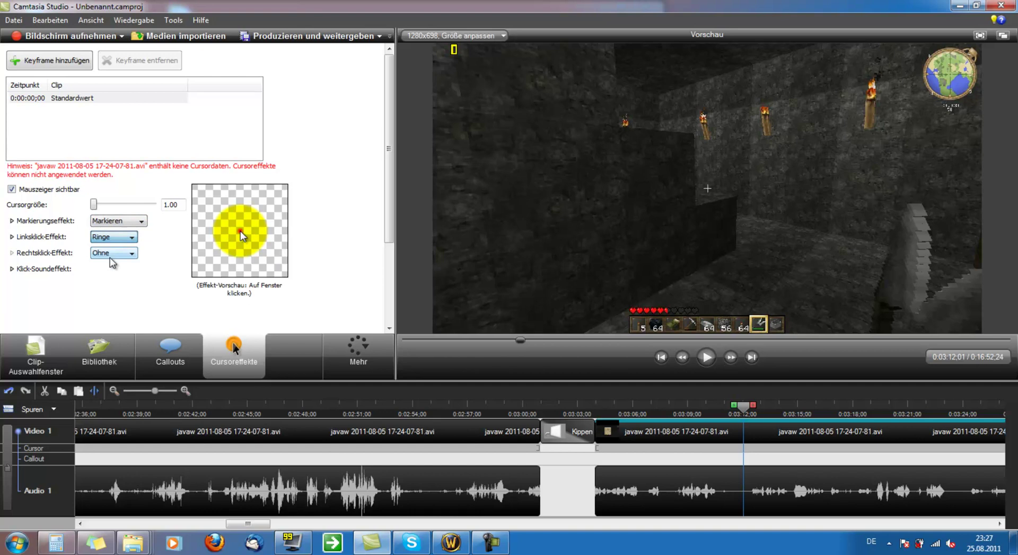
pyautogui.click(114, 239)
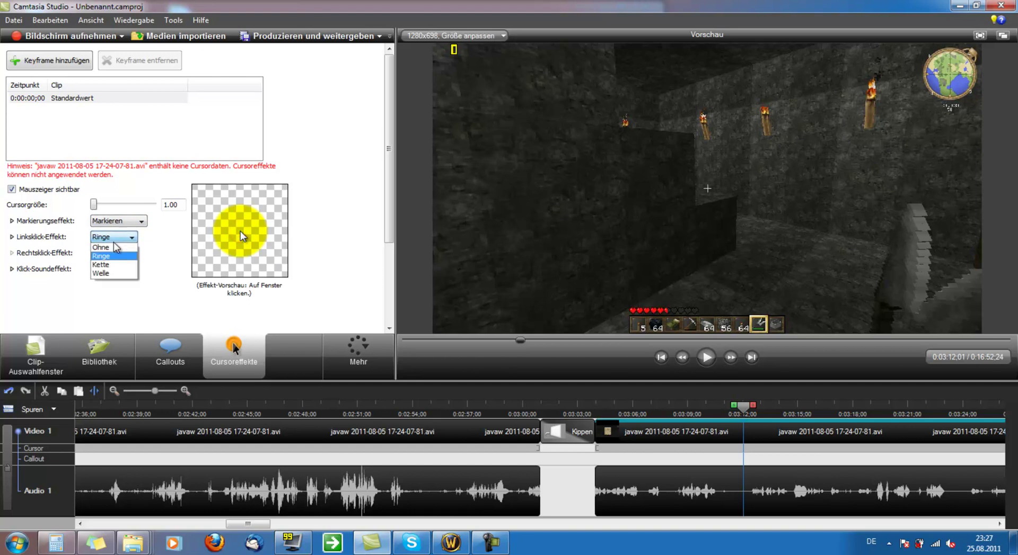
pyautogui.click(115, 257)
pyautogui.click(114, 254)
pyautogui.click(113, 290)
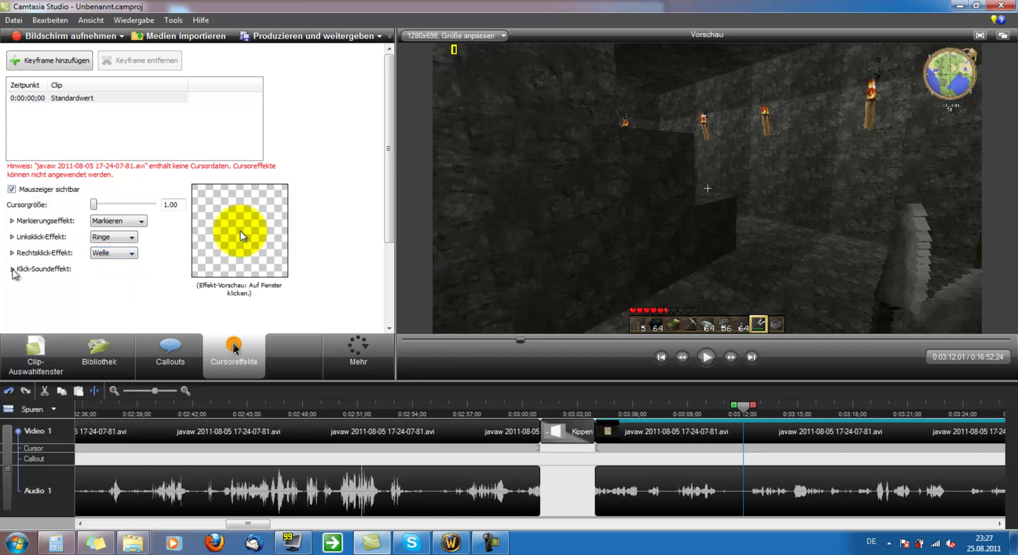
pyautogui.click(12, 268)
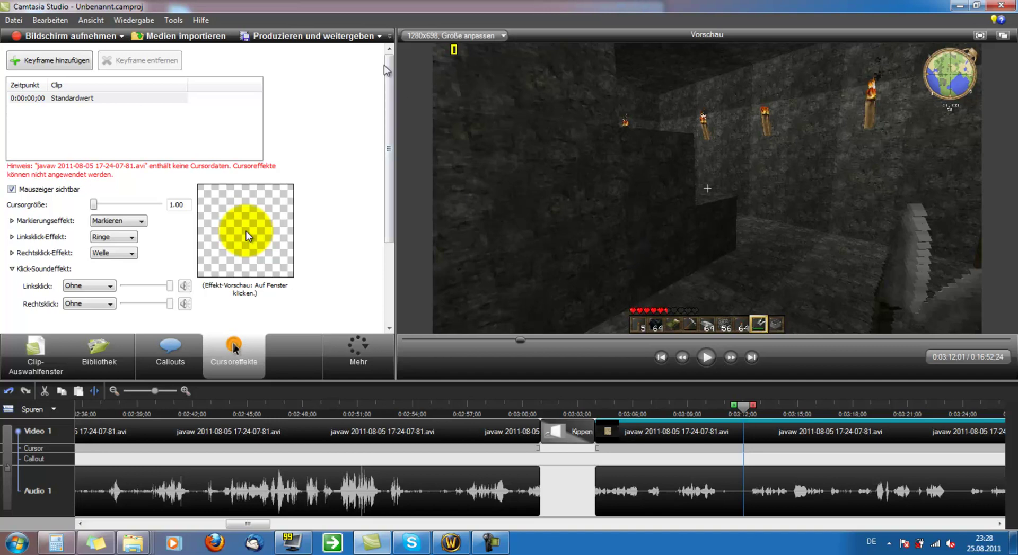
# Step: Start the production wizard, review the presets, choose Internet and continue to the output name and folder settings
pyautogui.click(361, 37)
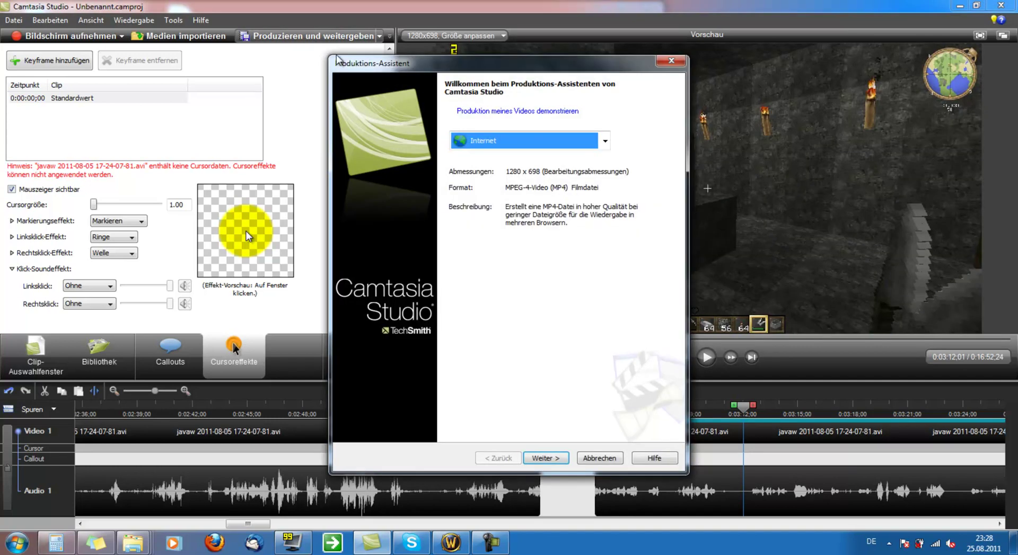
pyautogui.click(592, 146)
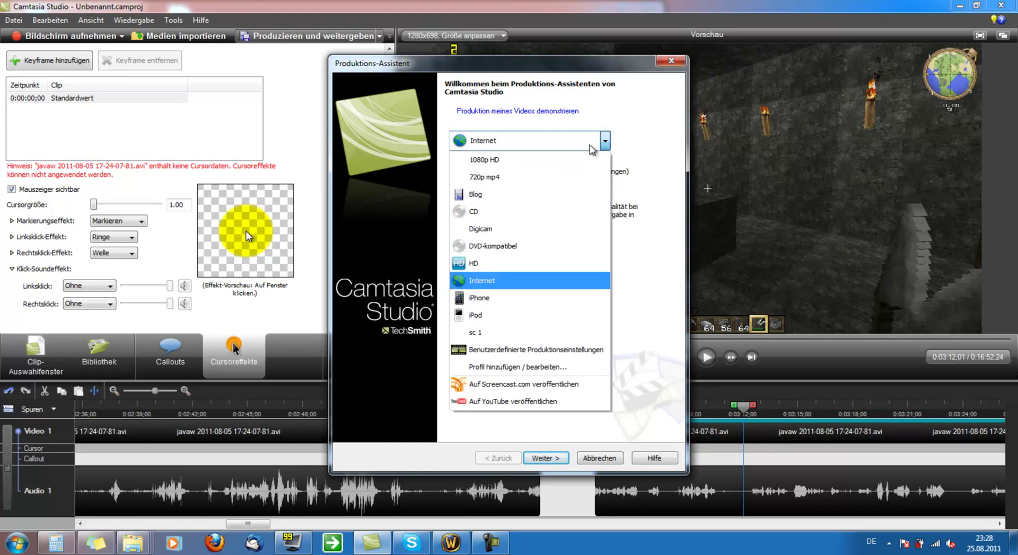
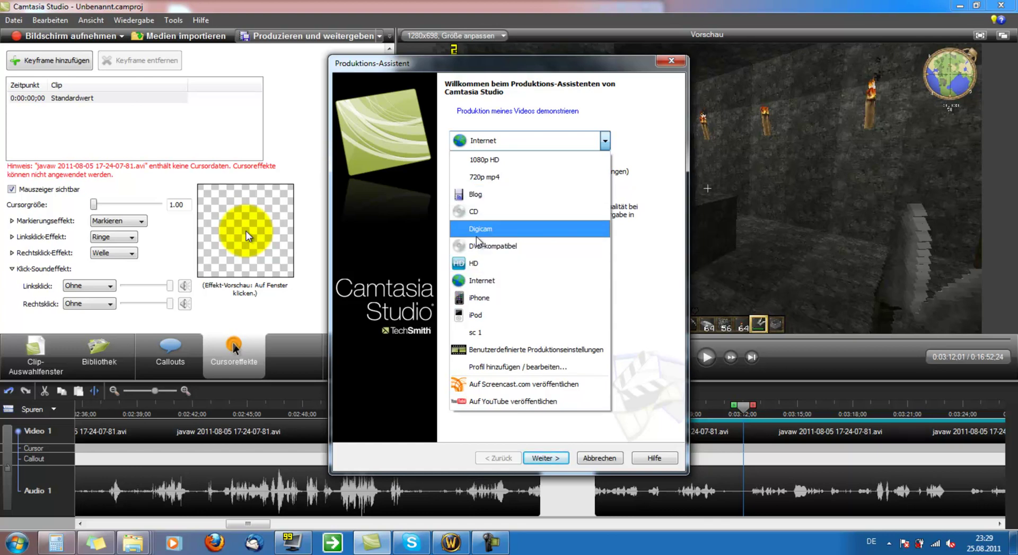
pyautogui.click(489, 287)
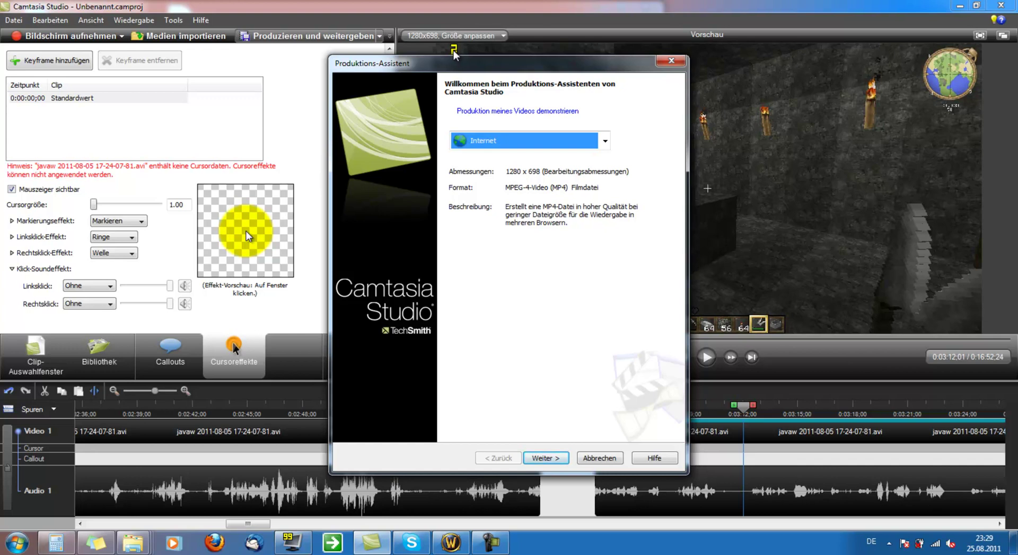
pyautogui.press('Return')
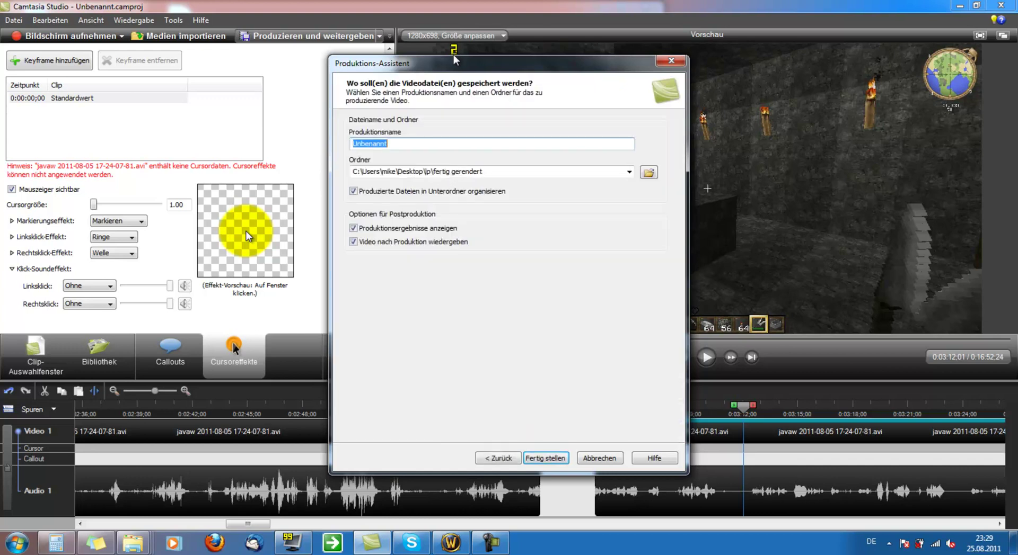
# Step: Return to the preset choice, change it to 720p mp4 and continue to the output name and folder settings
pyautogui.click(498, 458)
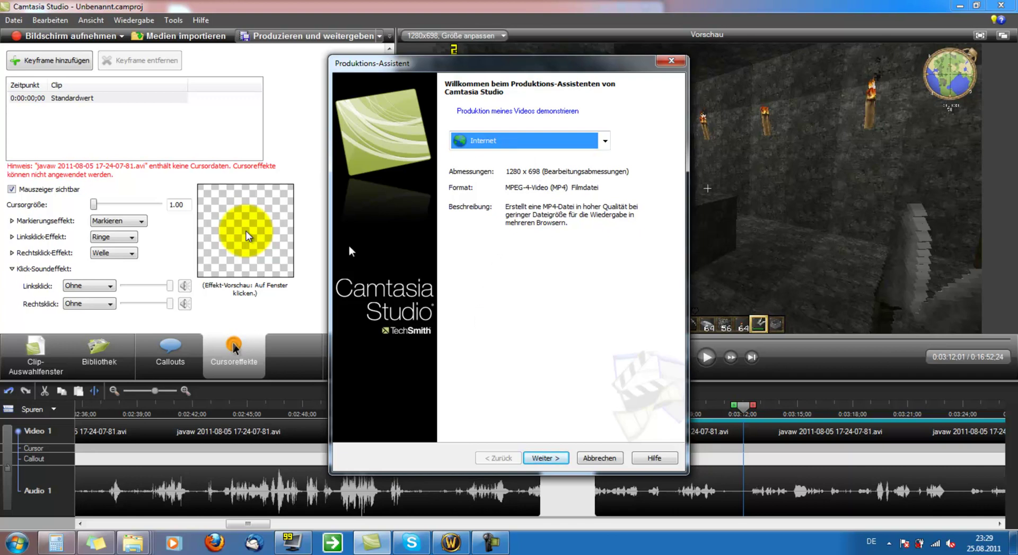
pyautogui.click(483, 144)
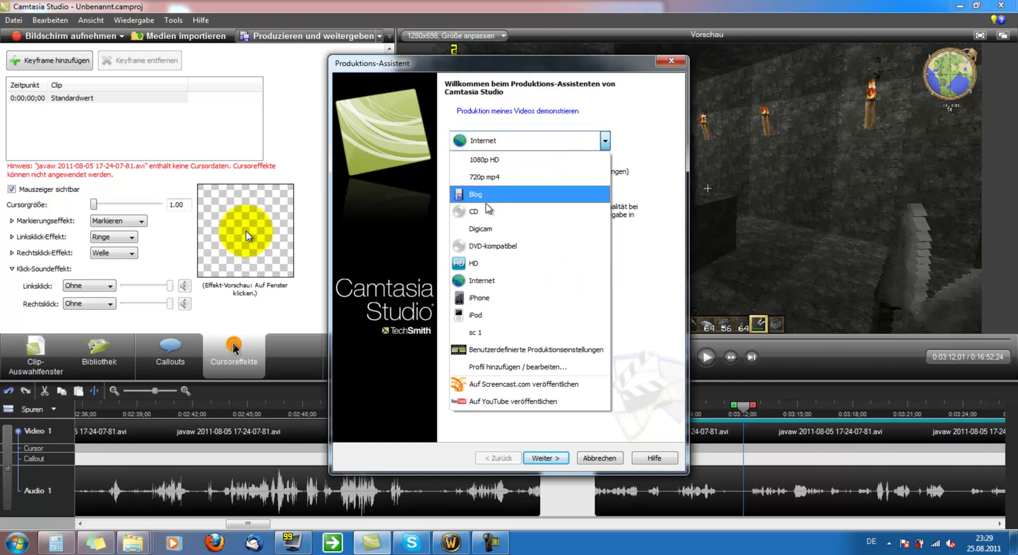
pyautogui.click(499, 173)
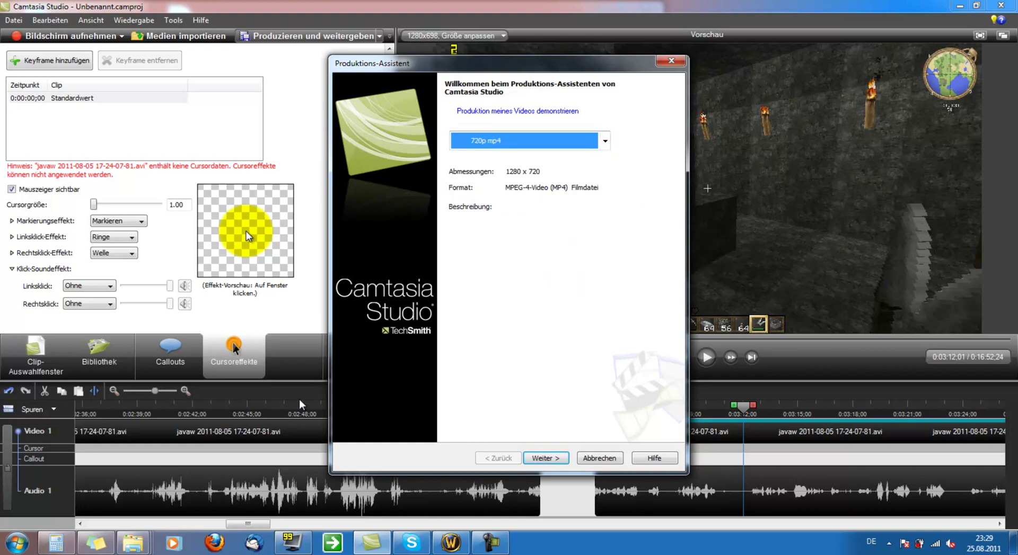
pyautogui.click(546, 459)
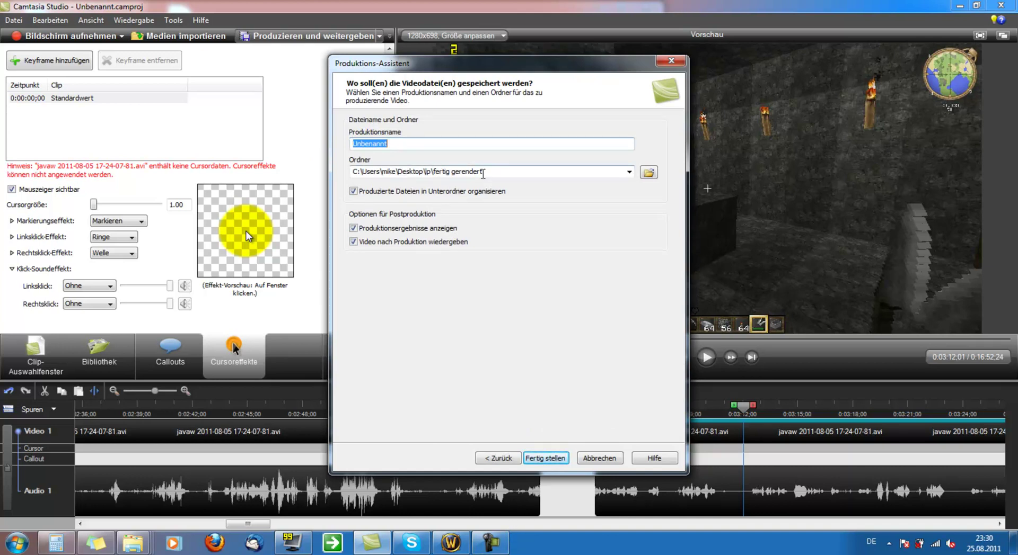
# Step: Point out the "fertig gerendert" folder in the output path and show the contents of the lp folder in Windows Explorer
pyautogui.press('Tab')
pyautogui.moveTo(483, 171); pyautogui.dragTo(436, 173)
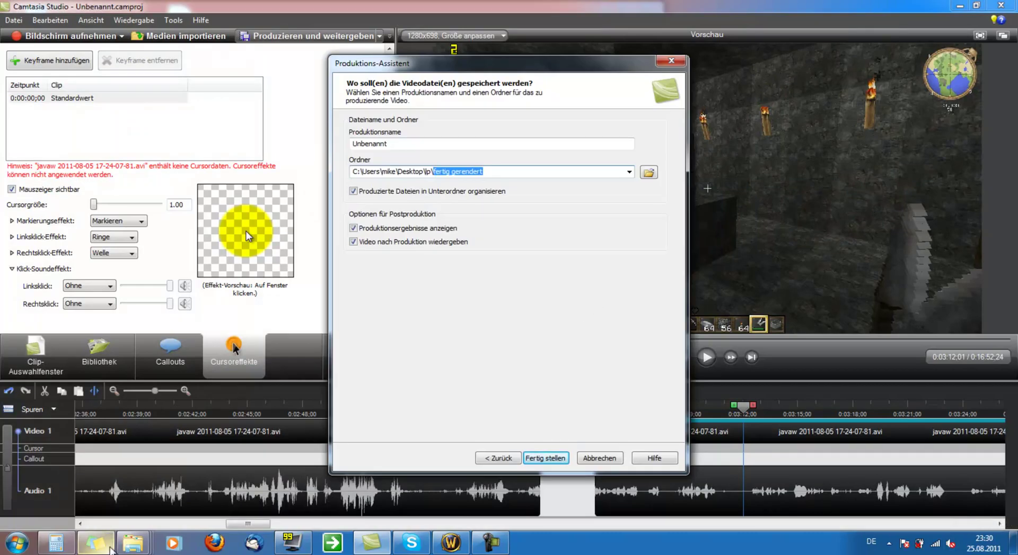
pyautogui.click(134, 546)
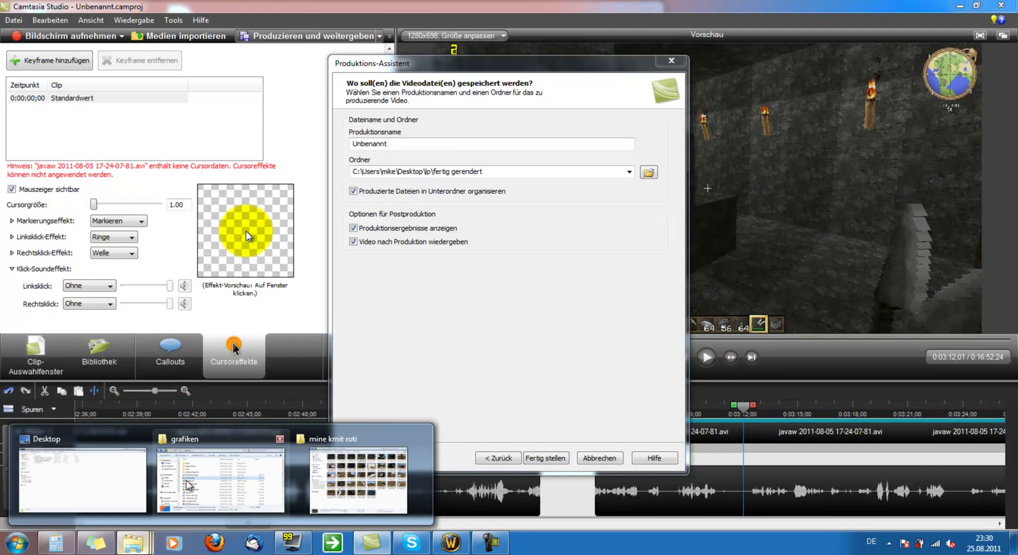
pyautogui.click(221, 477)
pyautogui.click(483, 78)
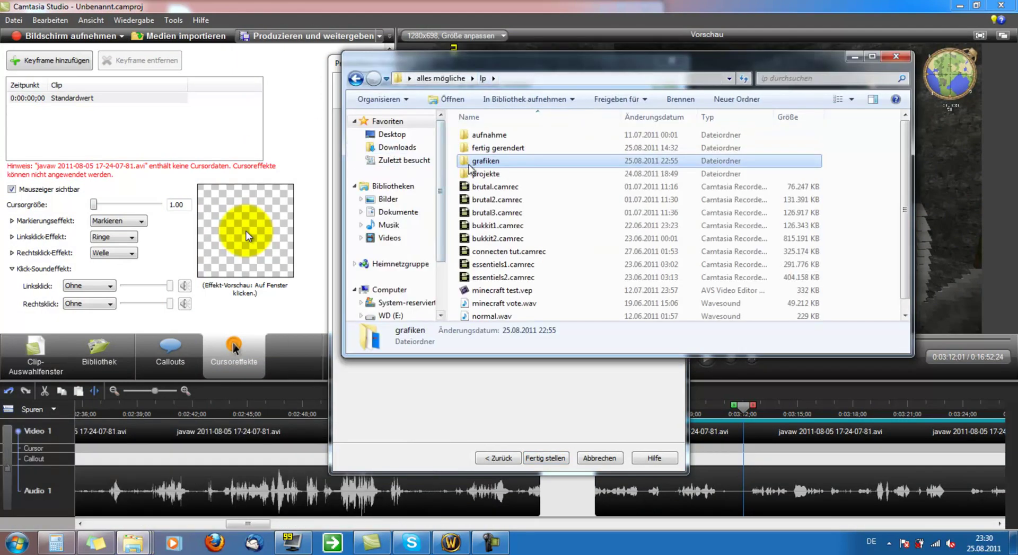
pyautogui.click(493, 187)
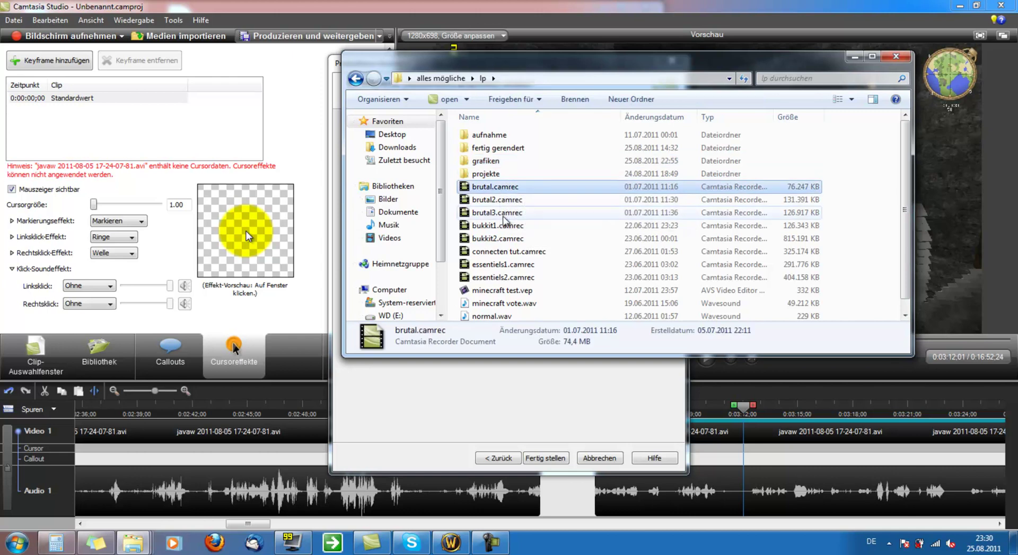
# Step: Look through the camrec recordings, the minecraft test.vep project and the minecraft vote.wav file in the lp folder
pyautogui.click(487, 238)
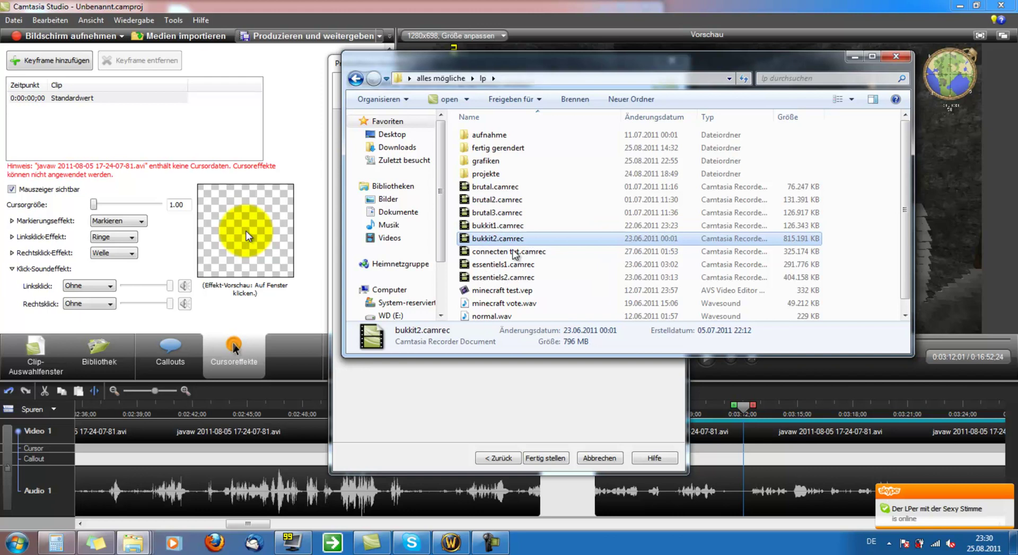
pyautogui.click(511, 252)
pyautogui.click(494, 266)
pyautogui.click(493, 279)
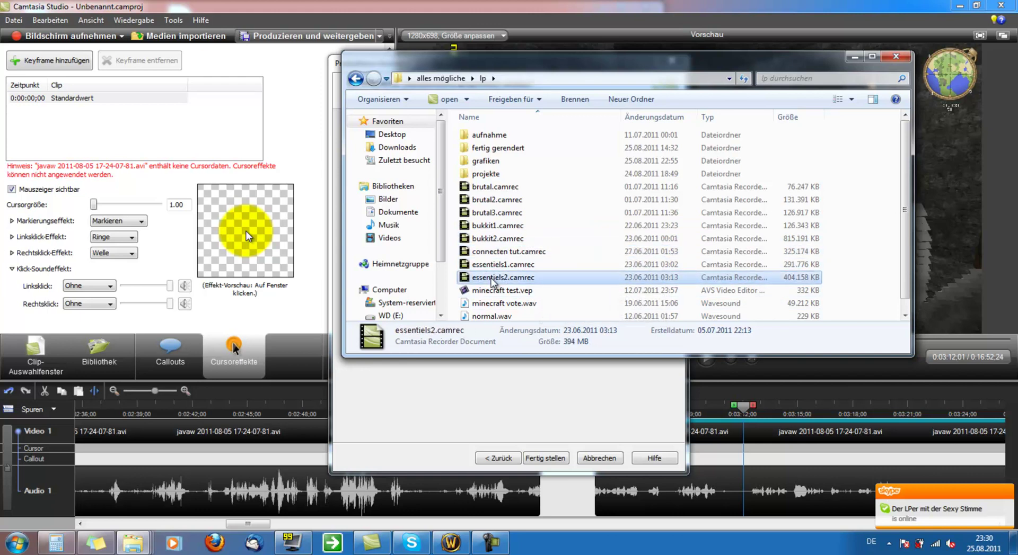
pyautogui.scroll(-1, 473, 281)
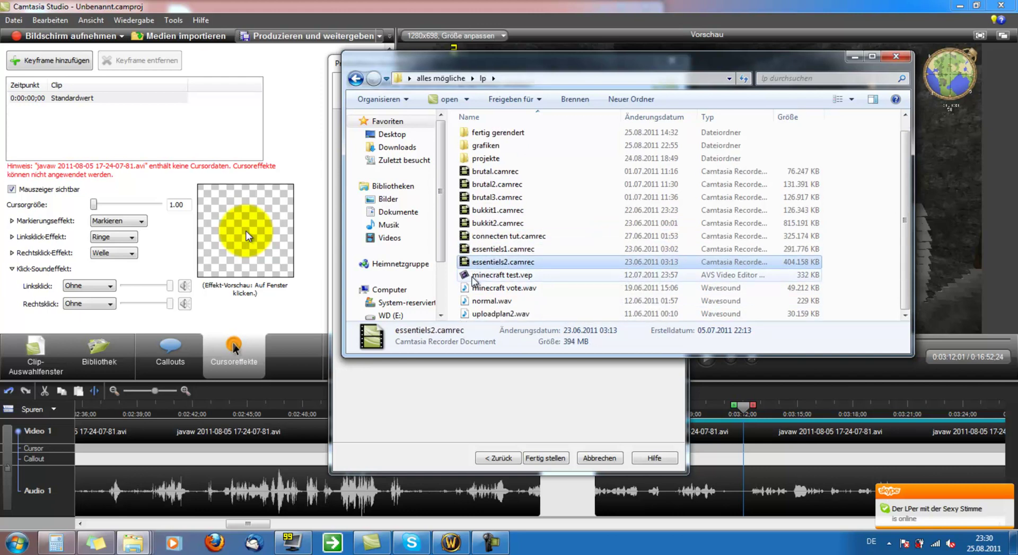
pyautogui.click(472, 276)
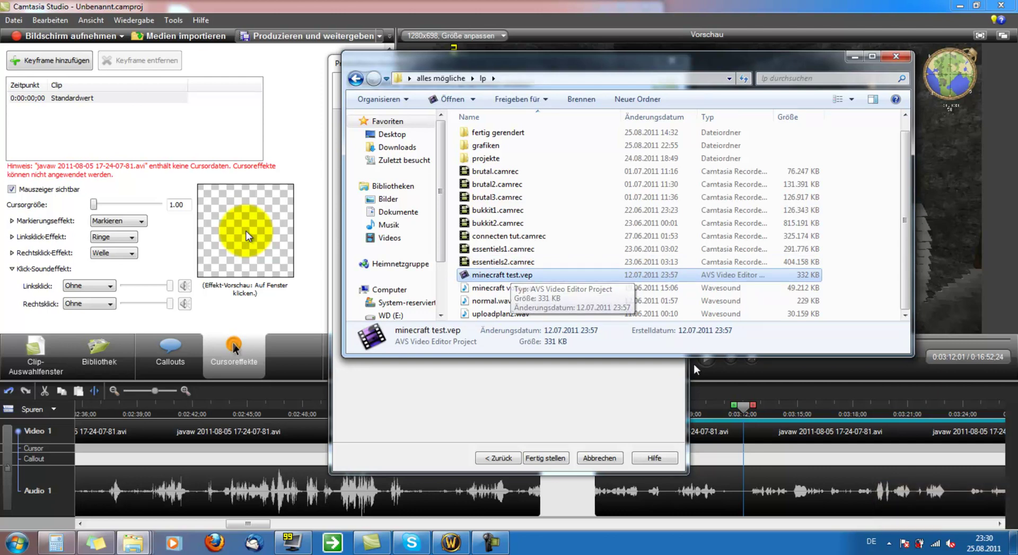
pyautogui.press('Down')
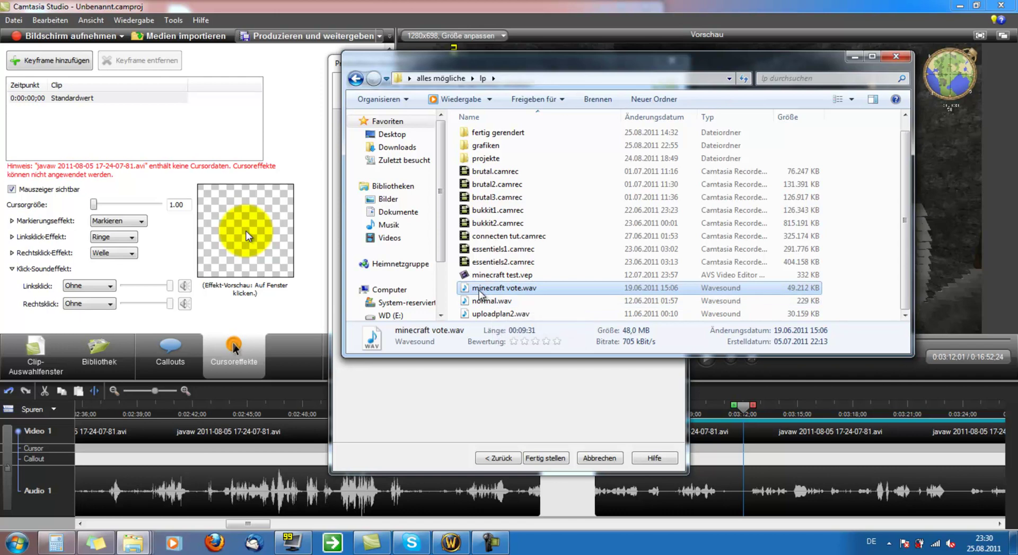
pyautogui.scroll(1, 482, 281)
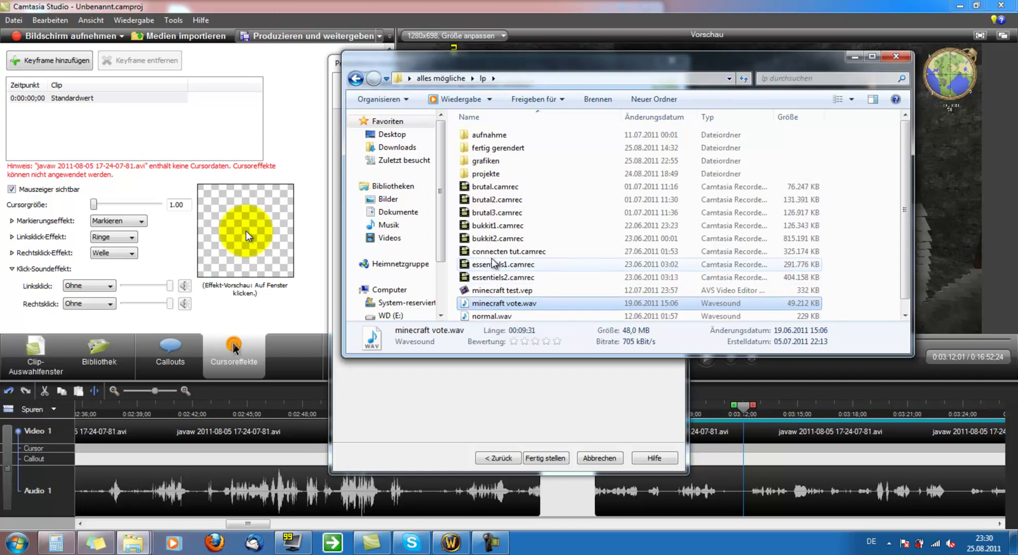
# Step: Show the contents of the aufnahme folder and return to the lp folder
pyautogui.click(488, 135)
pyautogui.doubleClick(488, 137)
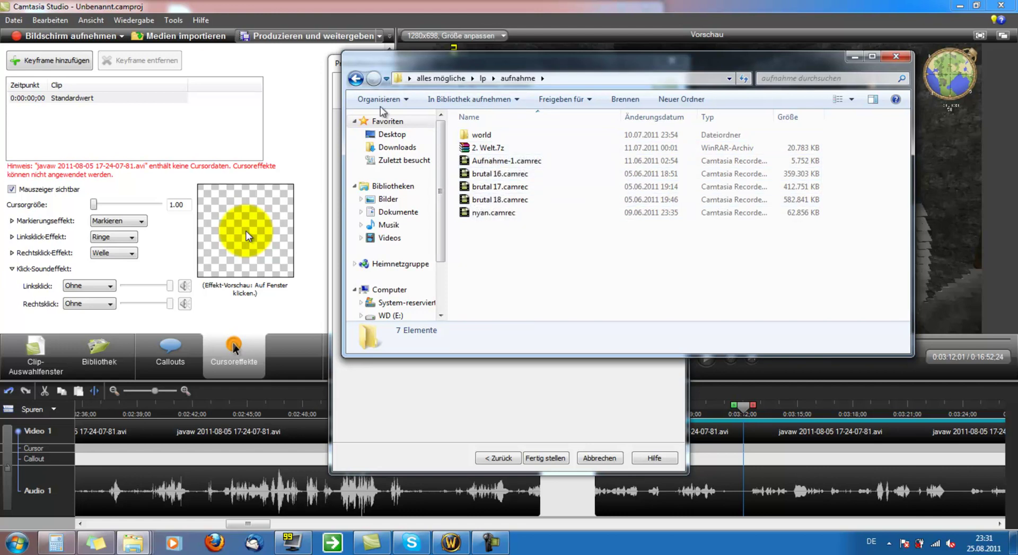
pyautogui.click(356, 79)
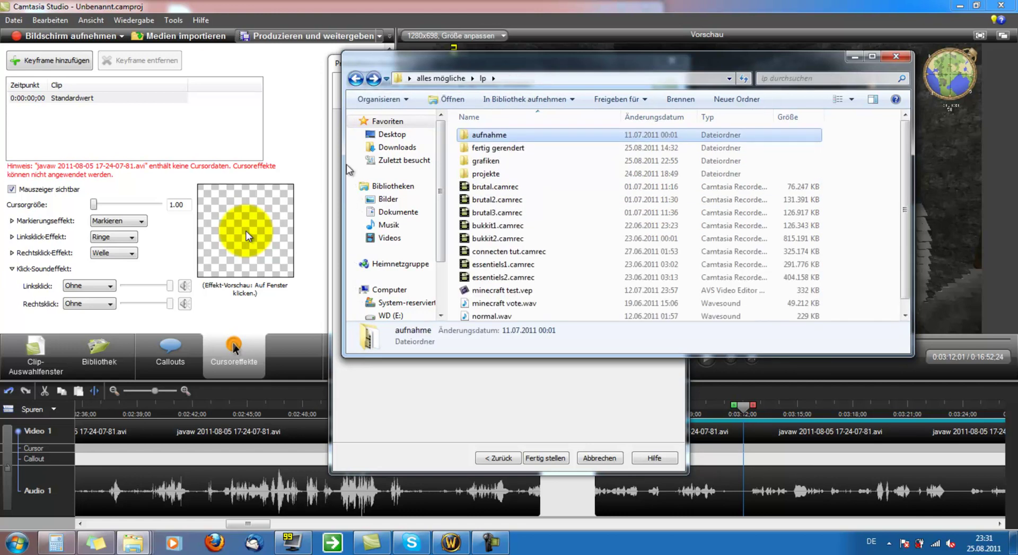
# Step: Open the fertig gerendert folder and look through its whole list of rendered videos and subfolders
pyautogui.doubleClick(510, 148)
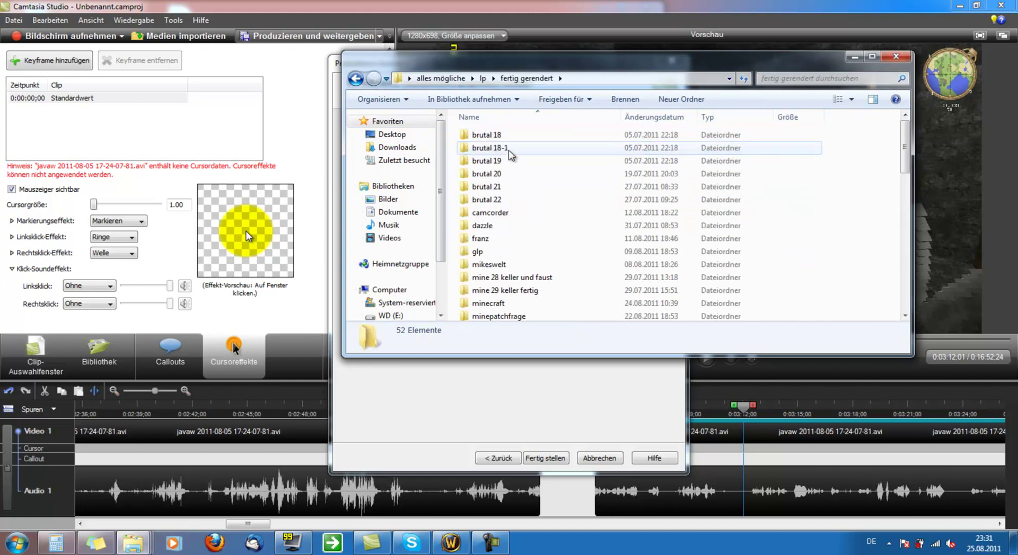
pyautogui.scroll(-3, 510, 155)
pyautogui.scroll(-5, 511, 155)
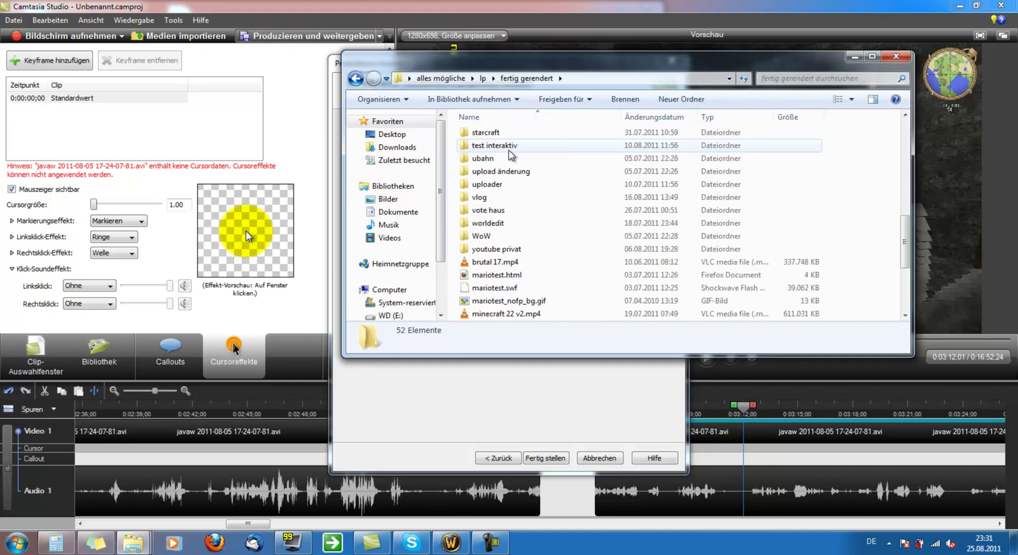
pyautogui.scroll(-4, 511, 155)
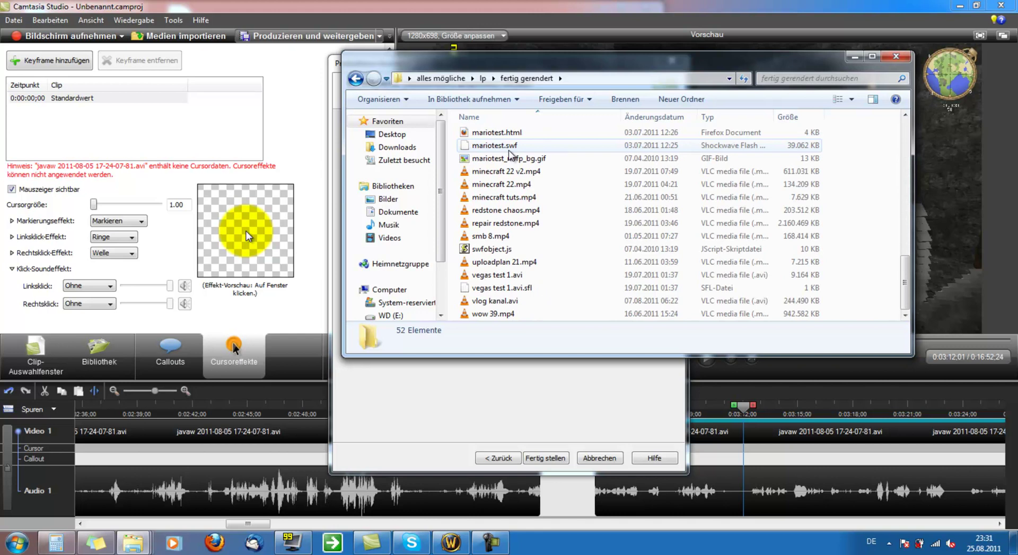
pyautogui.scroll(12, 508, 154)
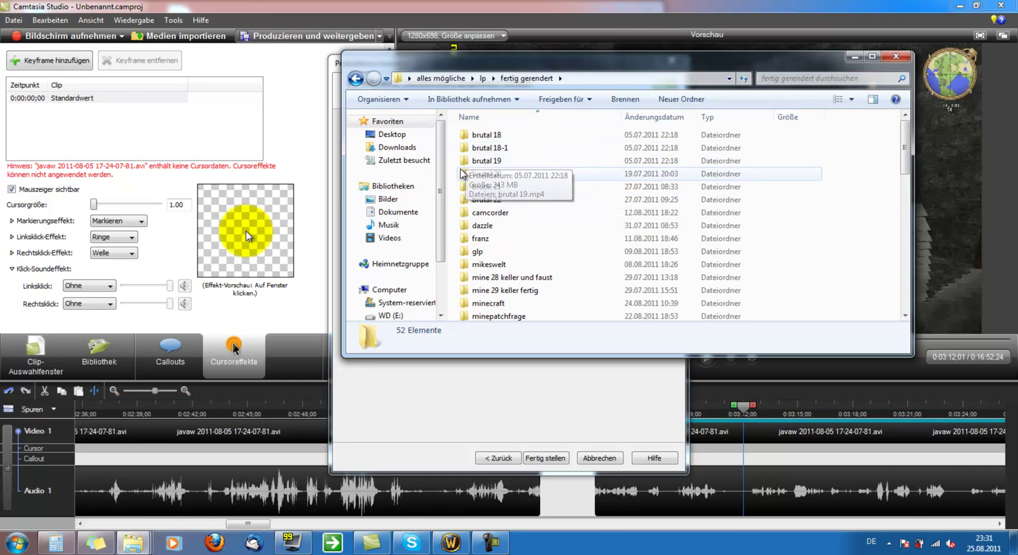
# Step: Inspect the produced files in the camcorder folder and in franz's Unbenannt subfolder, returning to fertig gerendert
pyautogui.doubleClick(503, 212)
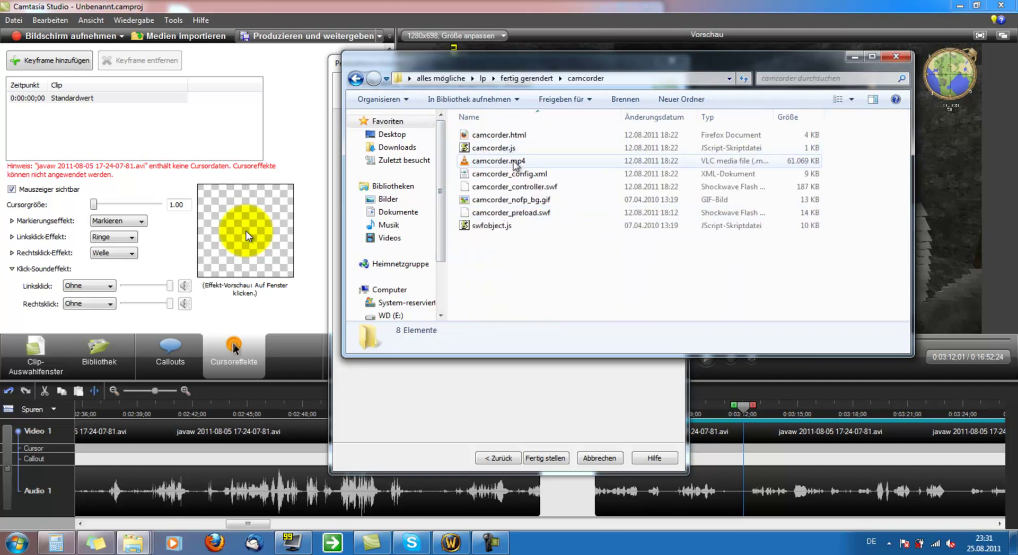
pyautogui.press('BackSpace')
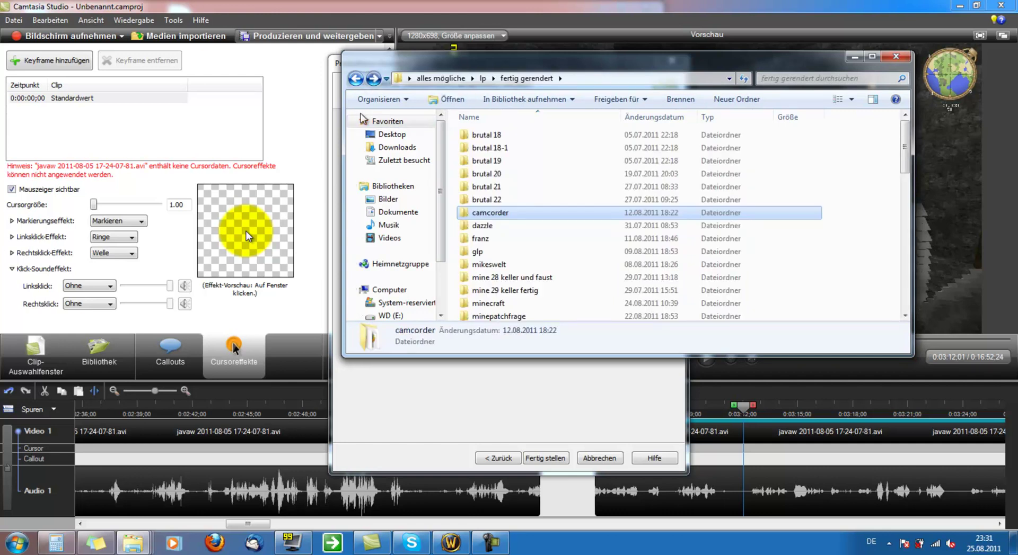
pyautogui.click(493, 226)
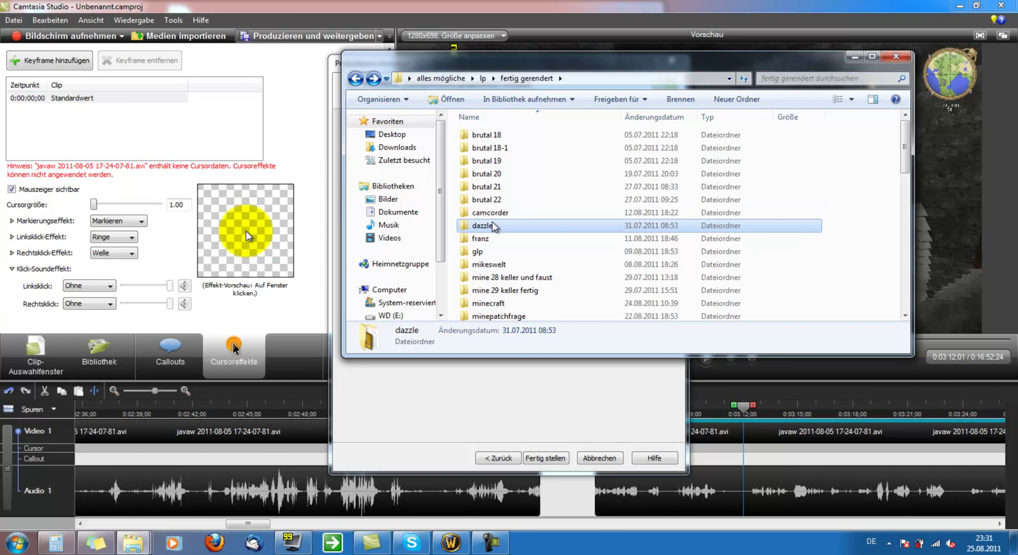
pyautogui.doubleClick(480, 239)
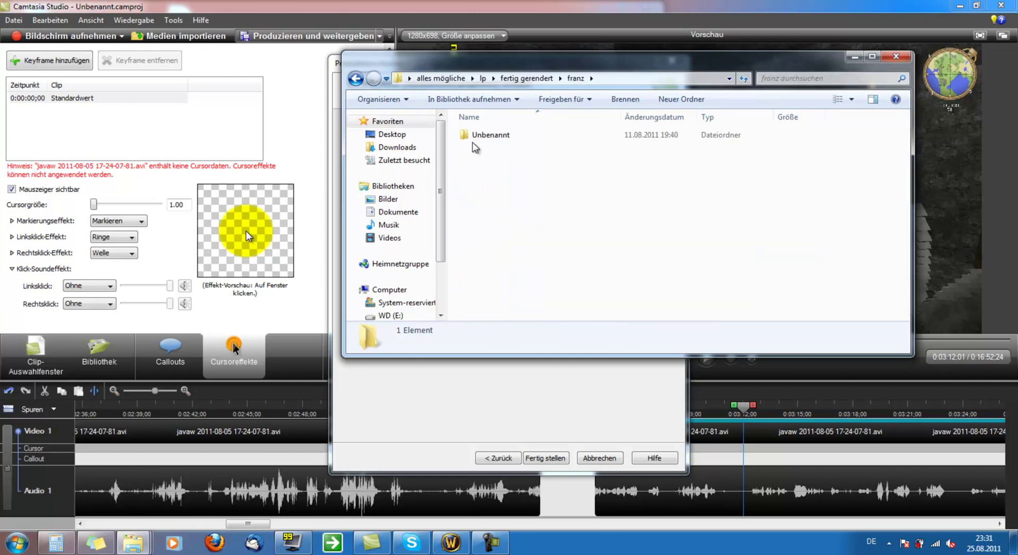
pyautogui.doubleClick(477, 136)
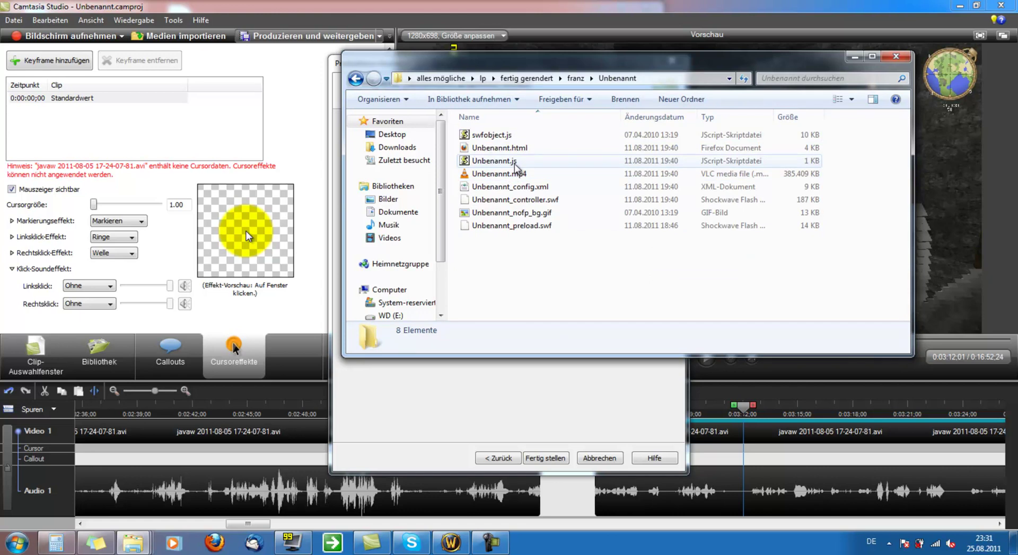
pyautogui.click(356, 79)
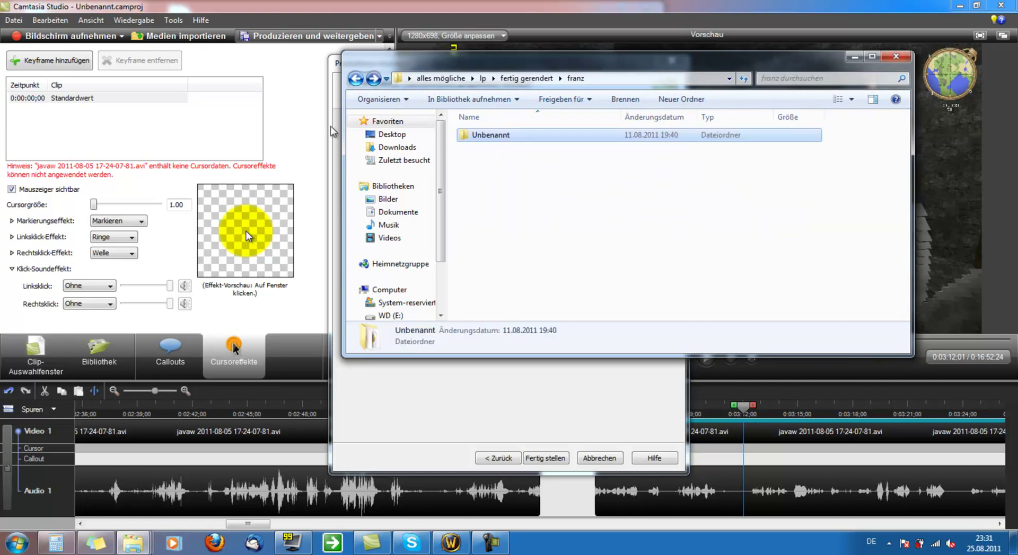
pyautogui.click(356, 79)
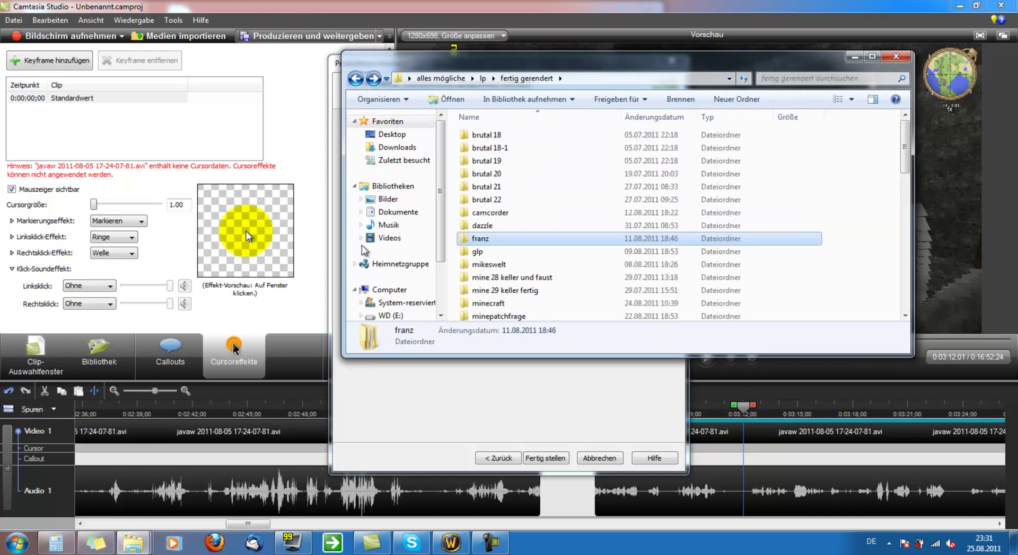
# Step: Open the glp folder, point out glp.mp4 and return to fertig gerendert
pyautogui.click(484, 255)
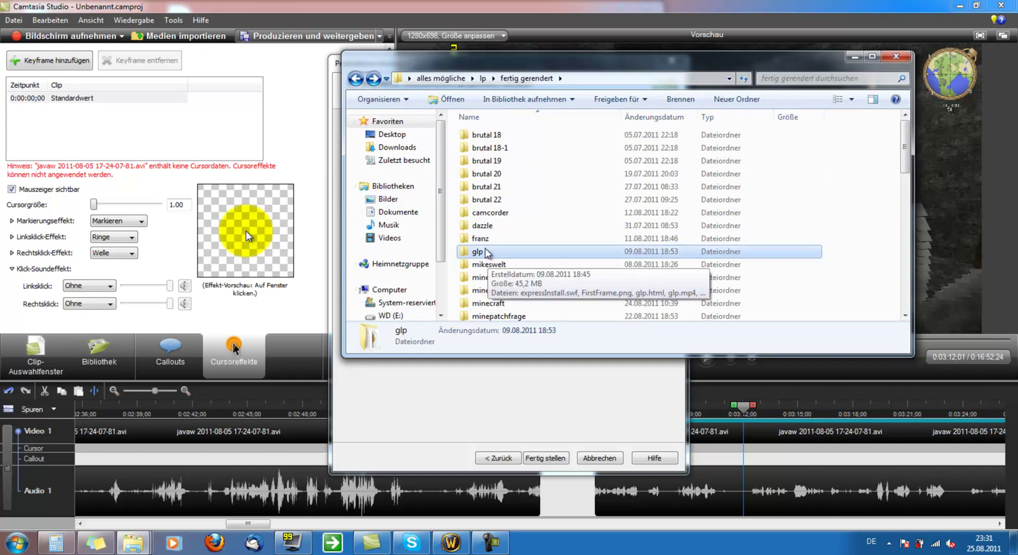
pyautogui.doubleClick(482, 253)
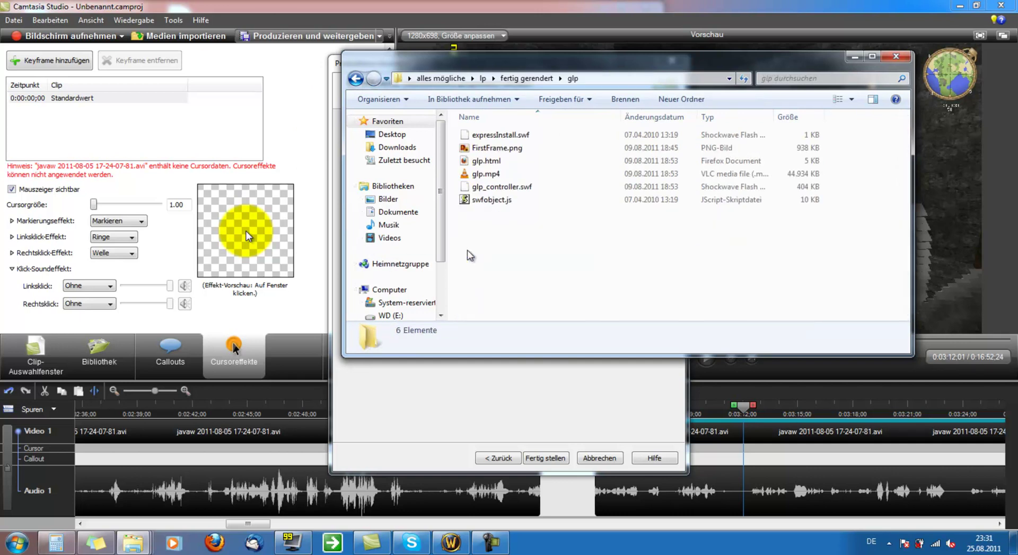
pyautogui.click(474, 176)
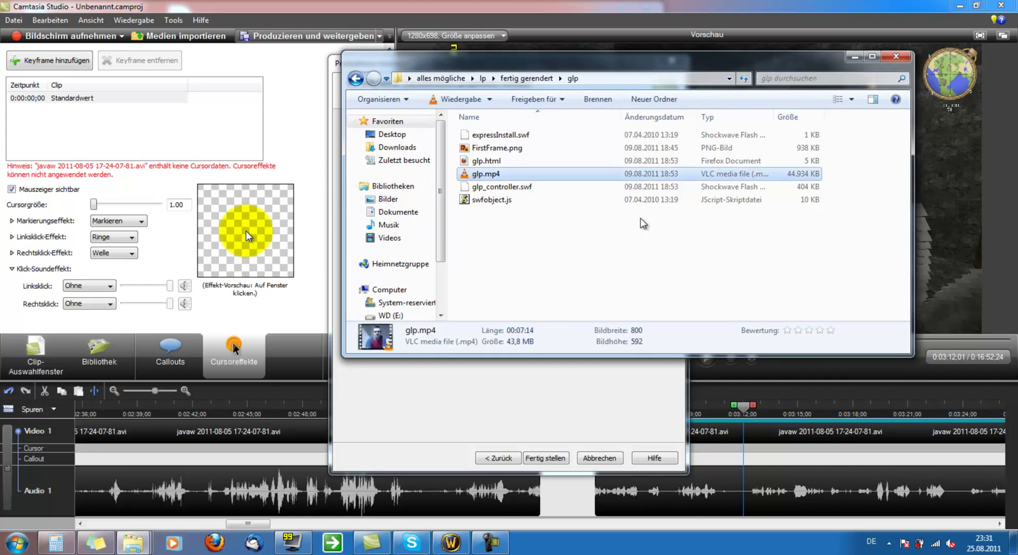
pyautogui.click(522, 80)
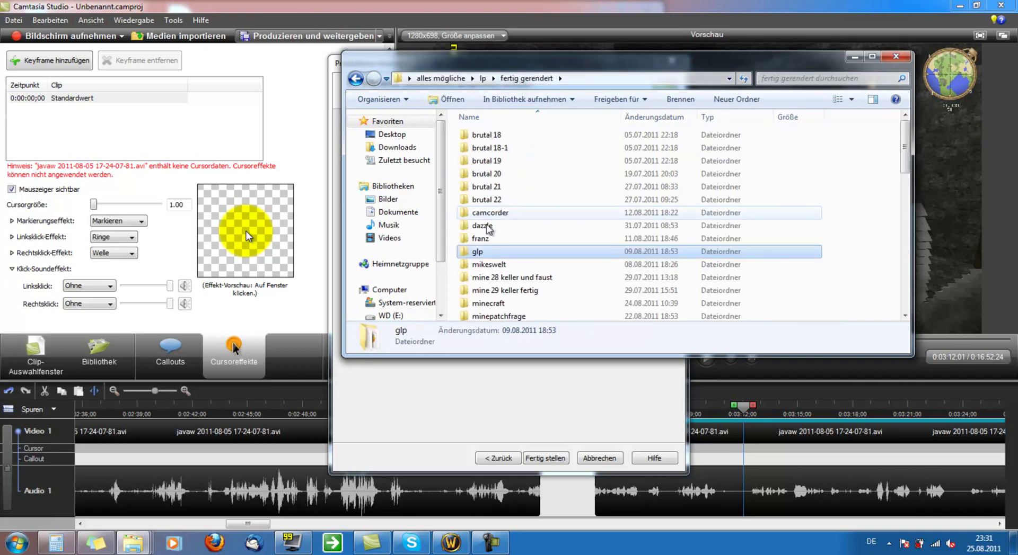
# Step: Look through the episode folders inside the minecraft folder and return to fertig gerendert
pyautogui.scroll(-4, 486, 254)
pyautogui.scroll(-1, 486, 254)
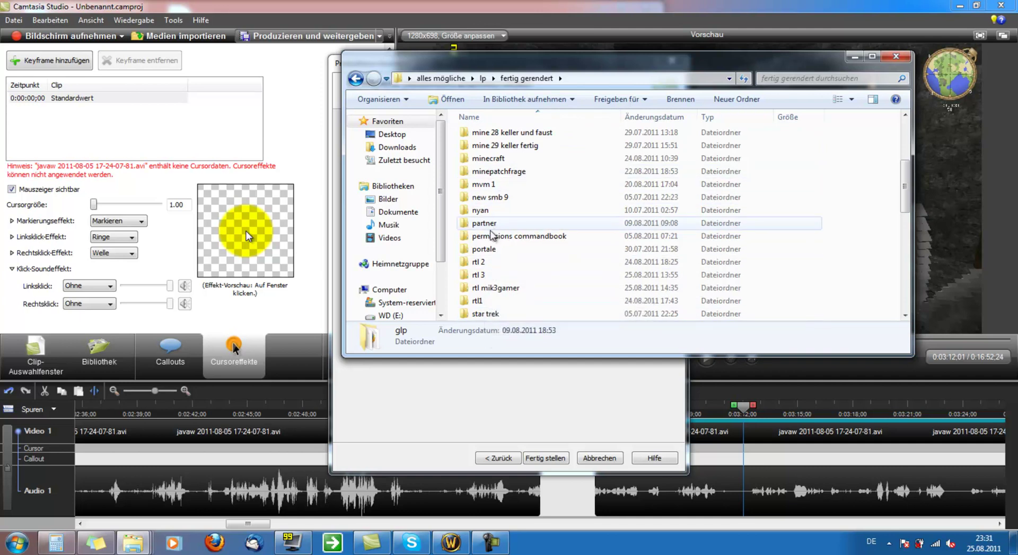
pyautogui.click(487, 146)
pyautogui.click(484, 160)
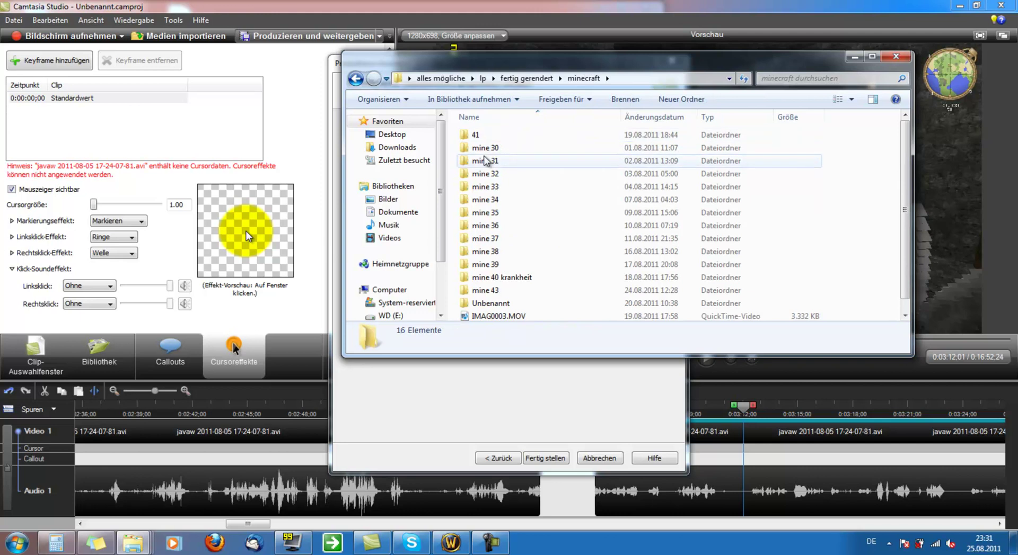
pyautogui.scroll(-1, 487, 172)
pyautogui.scroll(1, 491, 177)
pyautogui.press('BackSpace')
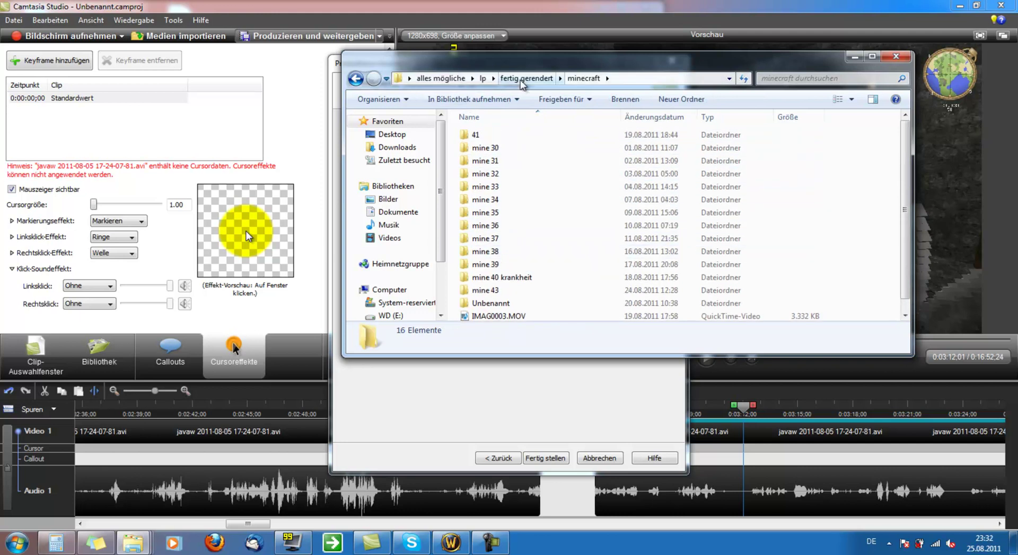
# Step: Look through the starcraft folder's subfolders and mp4 files, then return to fertig gerendert
pyautogui.scroll(-2, 564, 257)
pyautogui.scroll(-3, 513, 307)
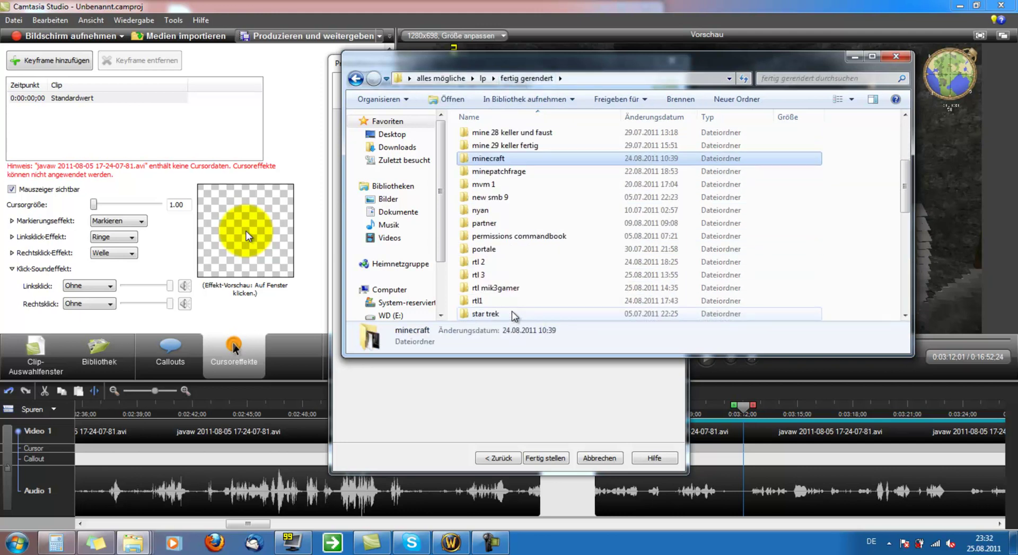
pyautogui.scroll(-1, 510, 255)
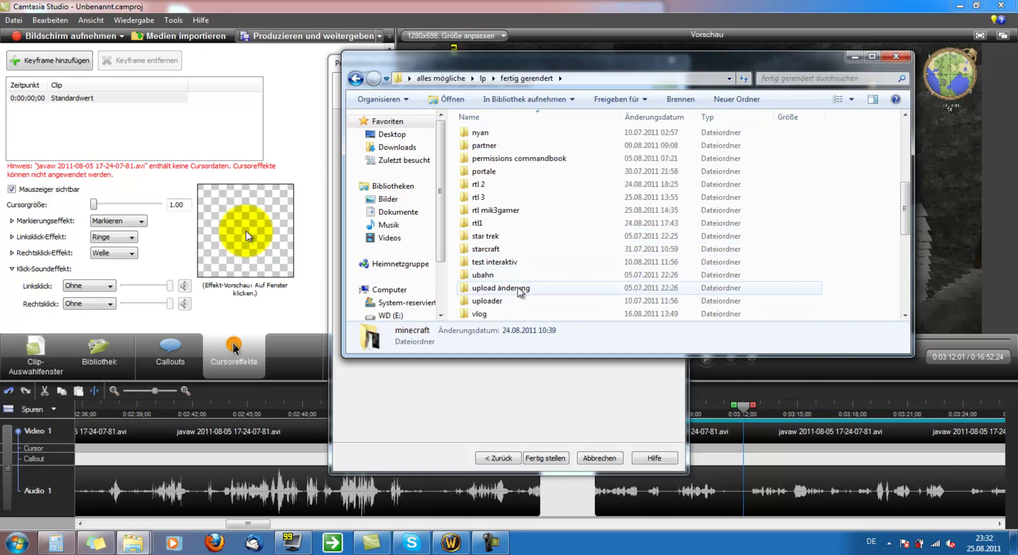
pyautogui.doubleClick(490, 251)
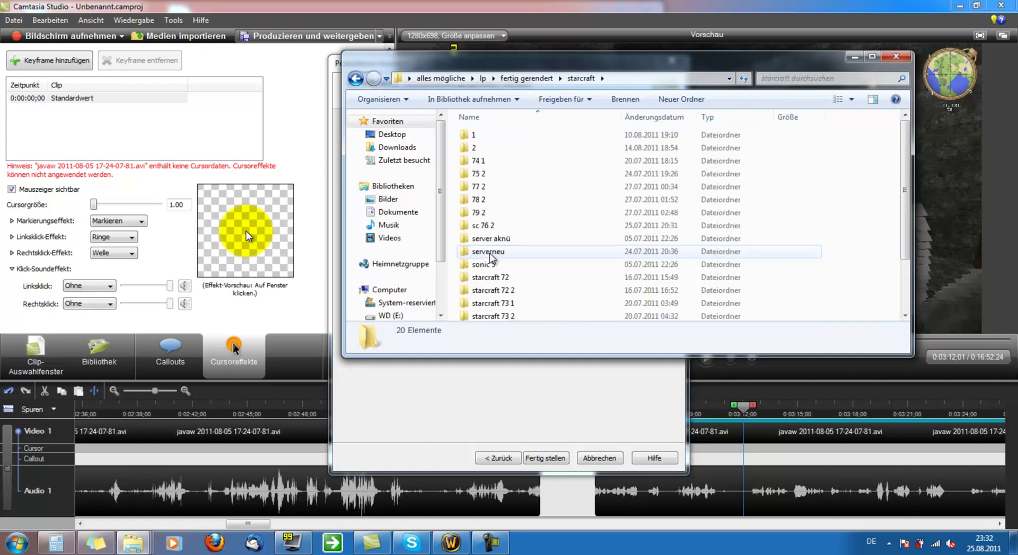
pyautogui.scroll(-2, 496, 223)
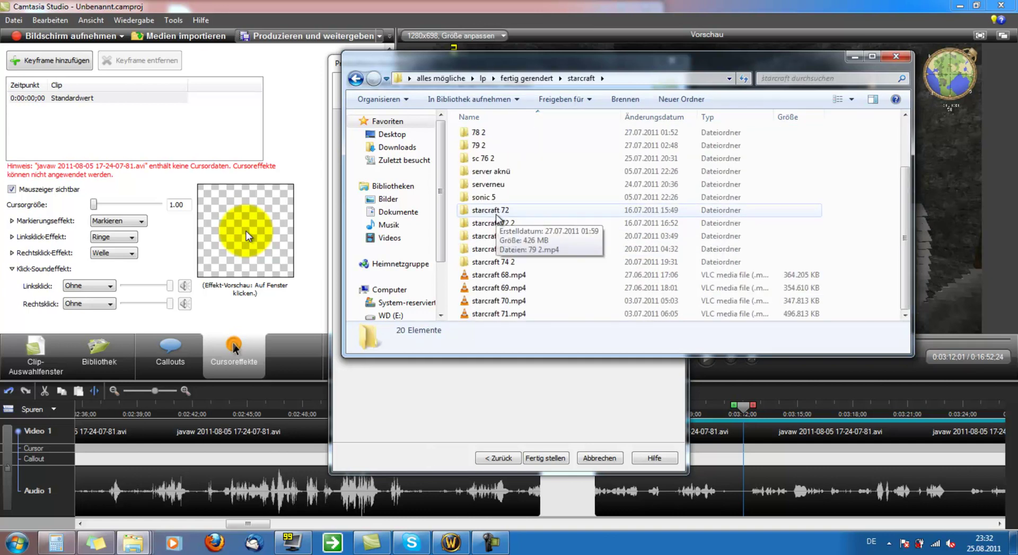
pyautogui.click(355, 79)
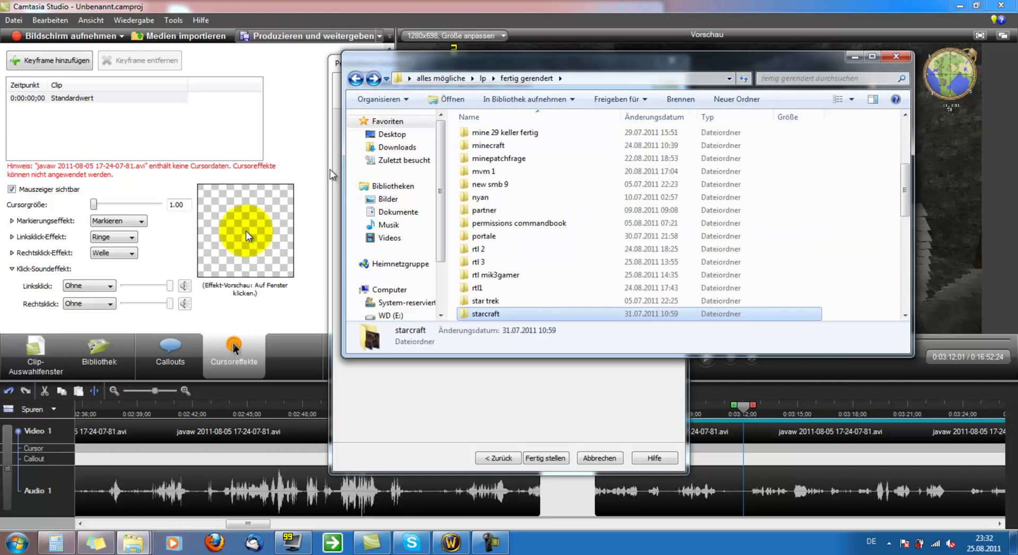
pyautogui.scroll(-2, 519, 197)
pyautogui.scroll(8, 522, 196)
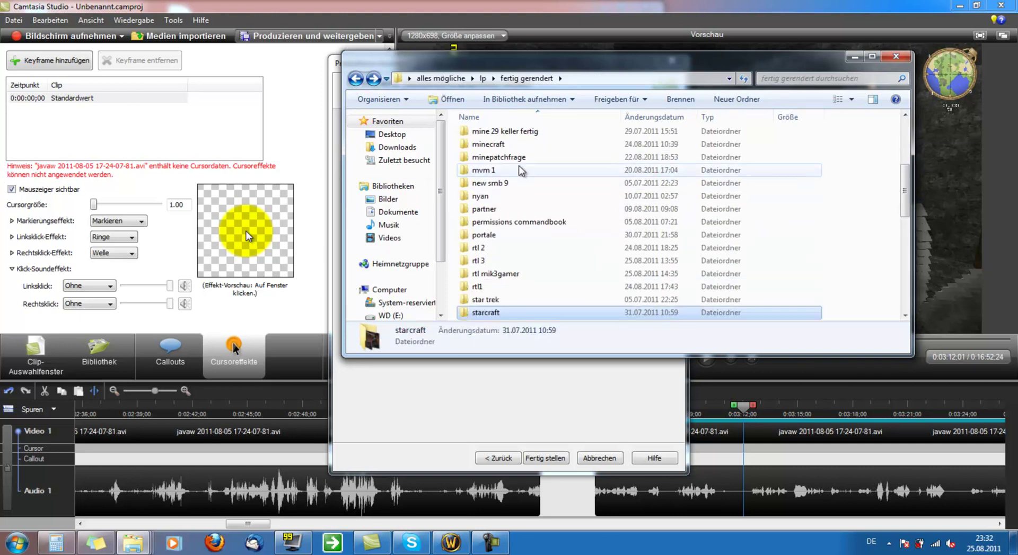
# Step: Go up to the lp folder, open grafiken and select bomberman.jpg
pyautogui.click(483, 78)
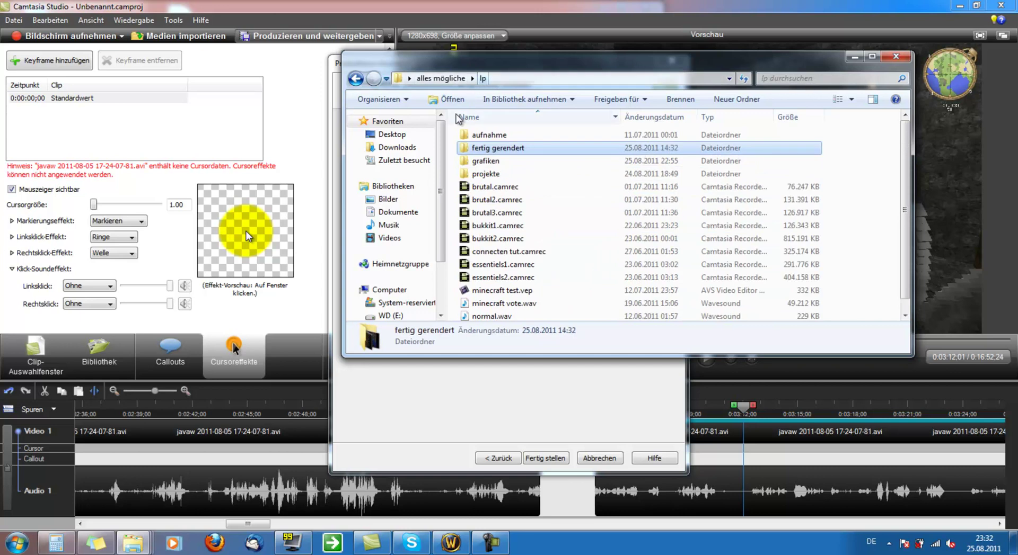
pyautogui.doubleClick(493, 160)
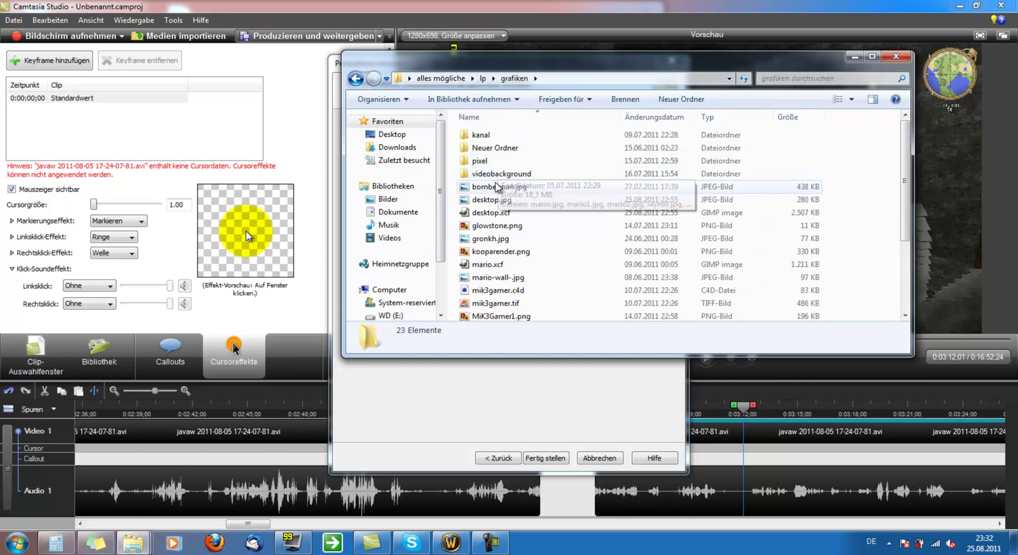
pyautogui.click(488, 188)
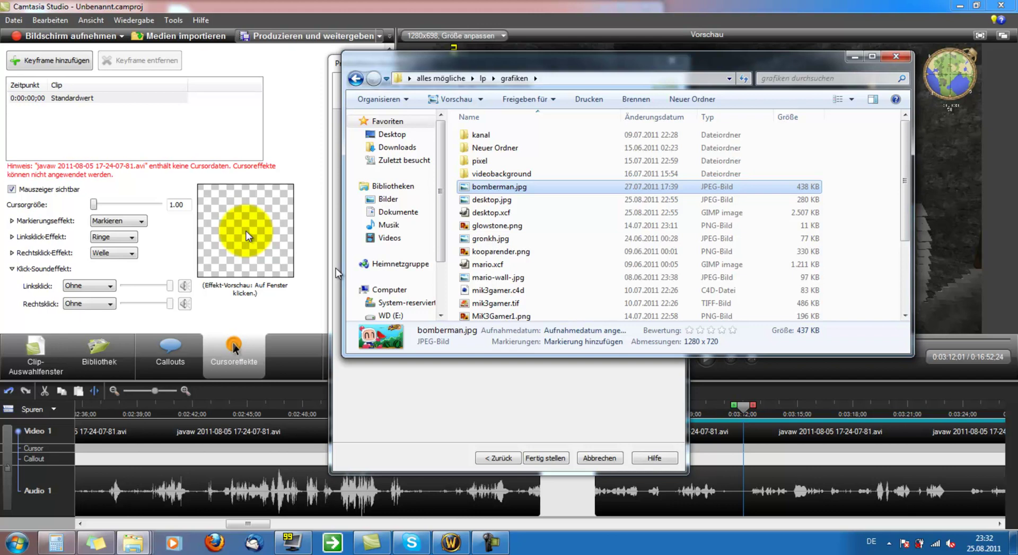
# Step: Go through the image files in the grafiken folder one by one from desktop.jpg to gronkh.jpg
pyautogui.press('Down')
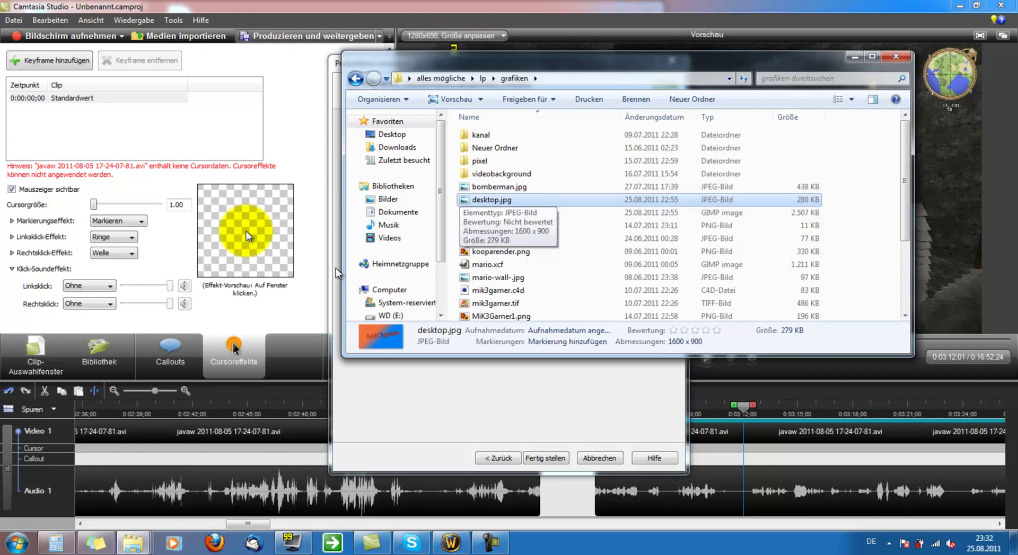
pyautogui.press('Down')
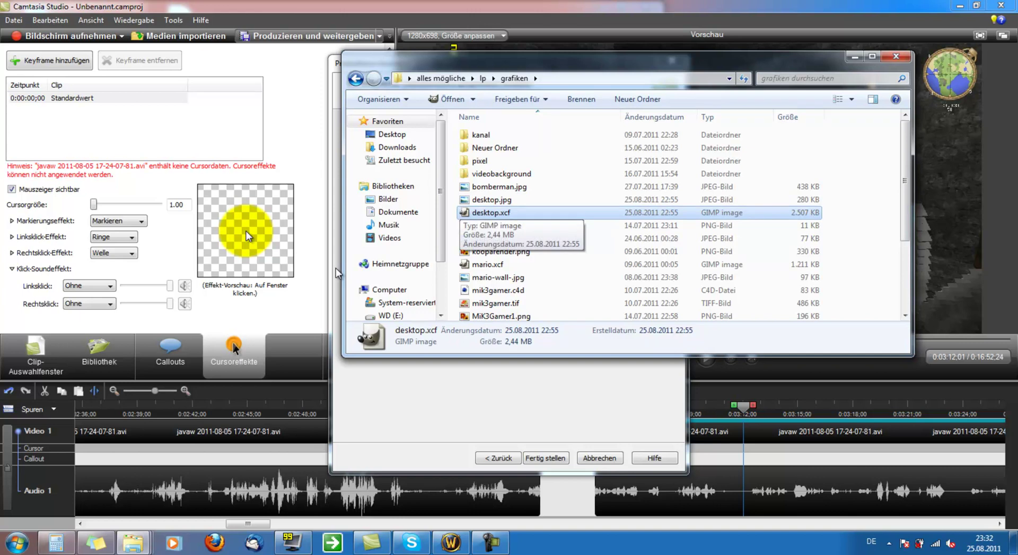
pyautogui.press('Up')
pyautogui.press('Down')
pyautogui.press('Down')
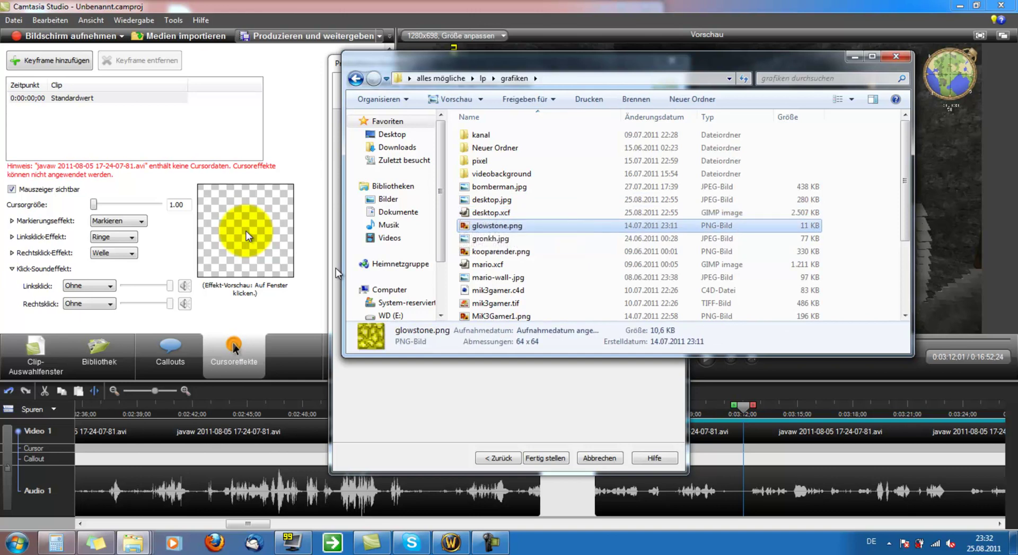
pyautogui.press('Down')
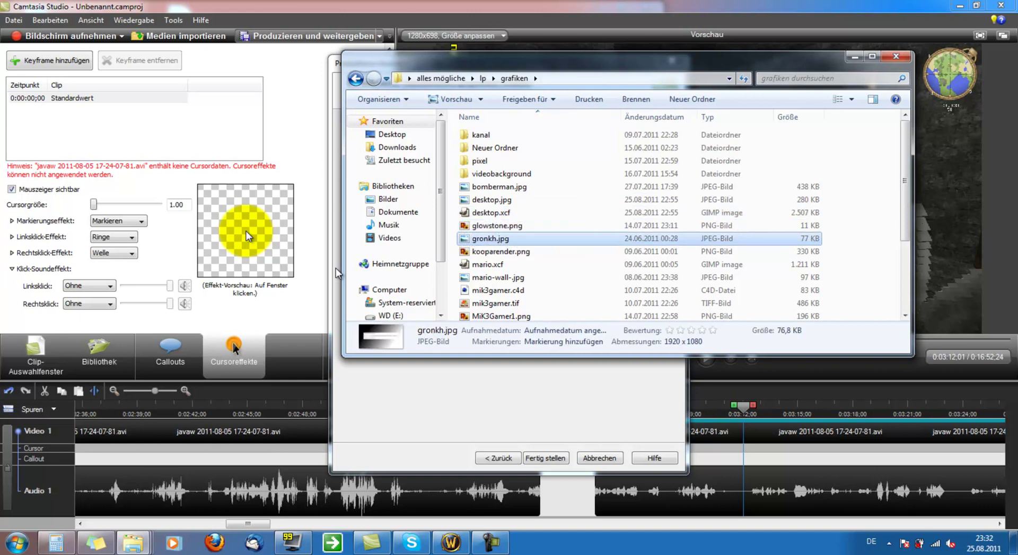
pyautogui.scroll(-3, 556, 254)
pyautogui.scroll(3, 558, 260)
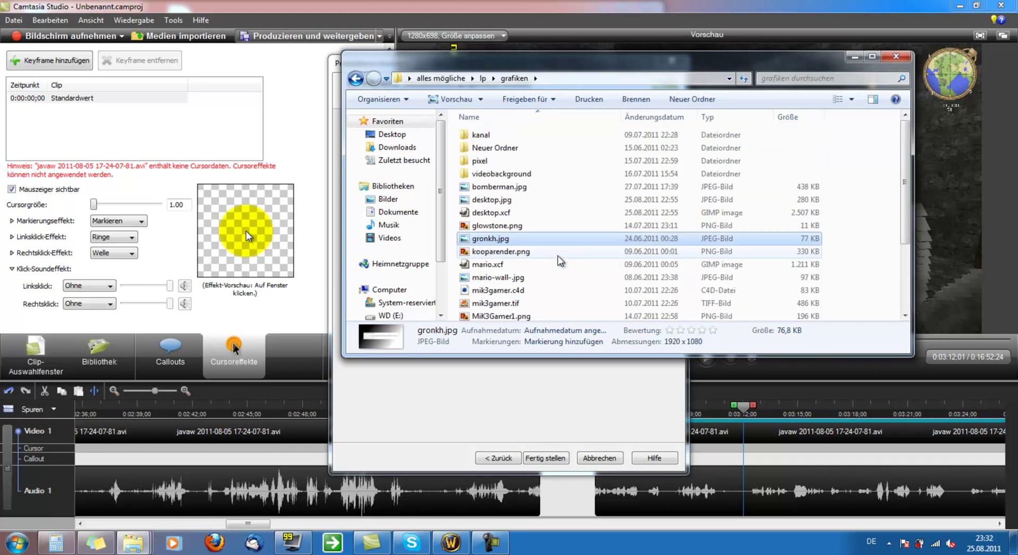
# Step: Open the videobackground folder, point out mario.jpg and terra terra2.jpg, and return to grafiken
pyautogui.doubleClick(516, 175)
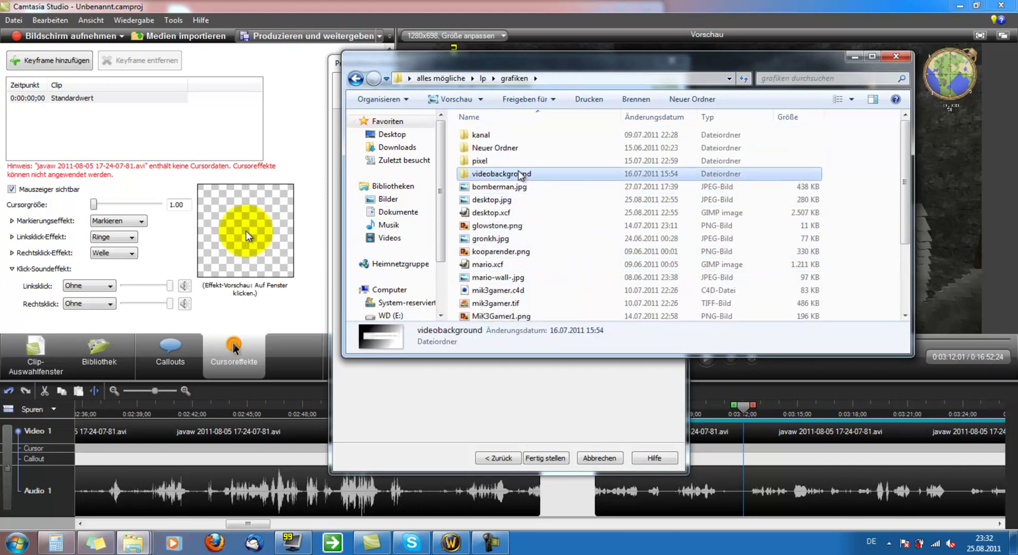
pyautogui.click(488, 154)
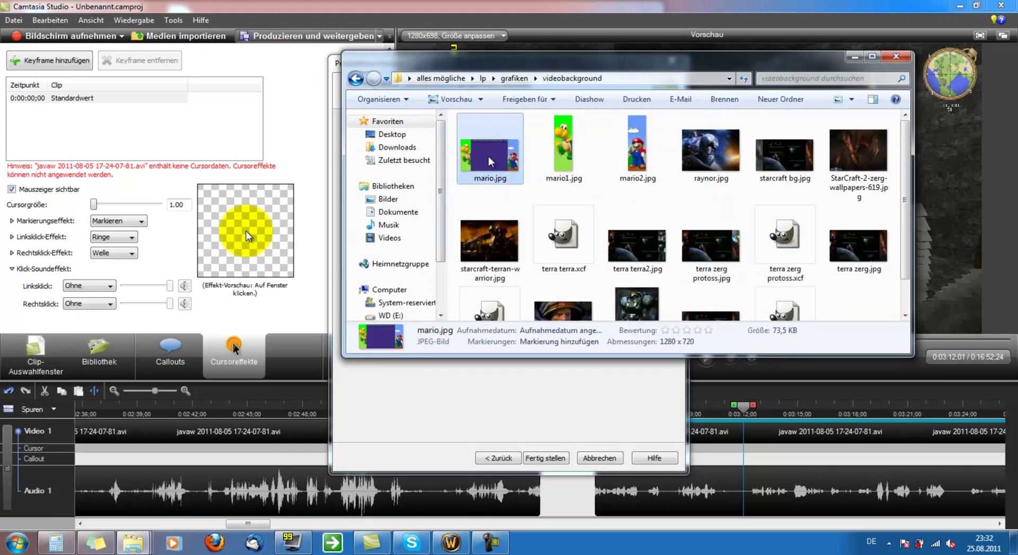
pyautogui.click(640, 263)
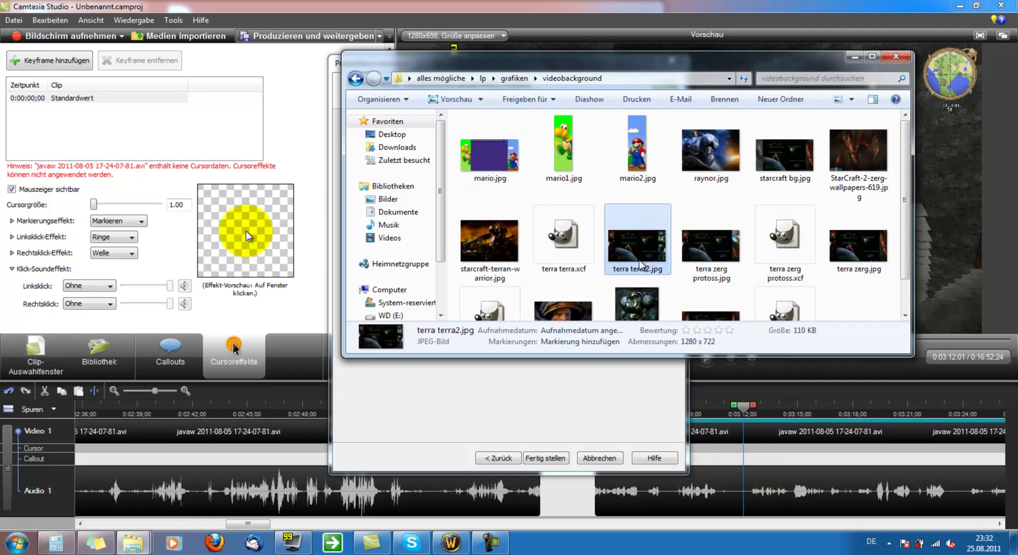
pyautogui.click(478, 144)
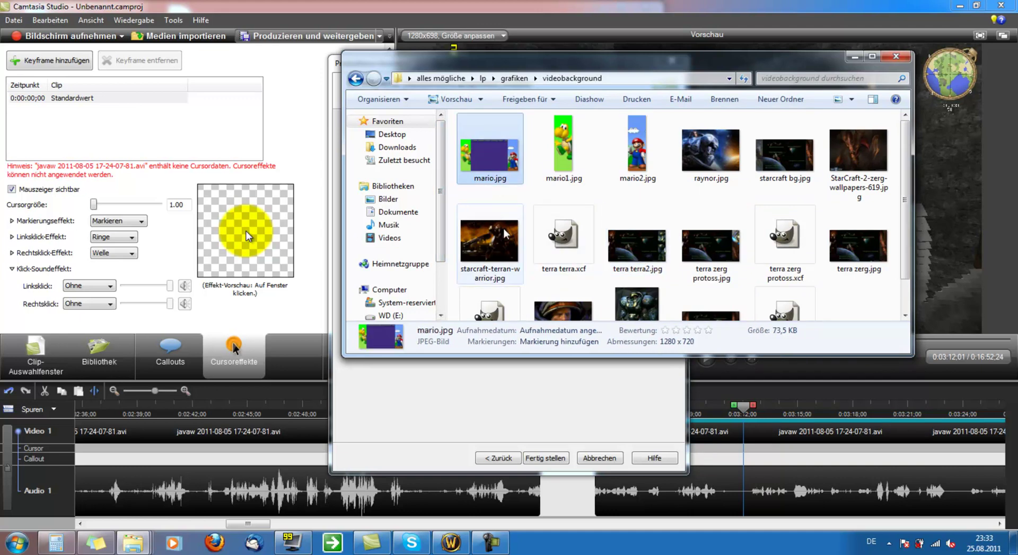
pyautogui.click(599, 244)
pyautogui.click(624, 247)
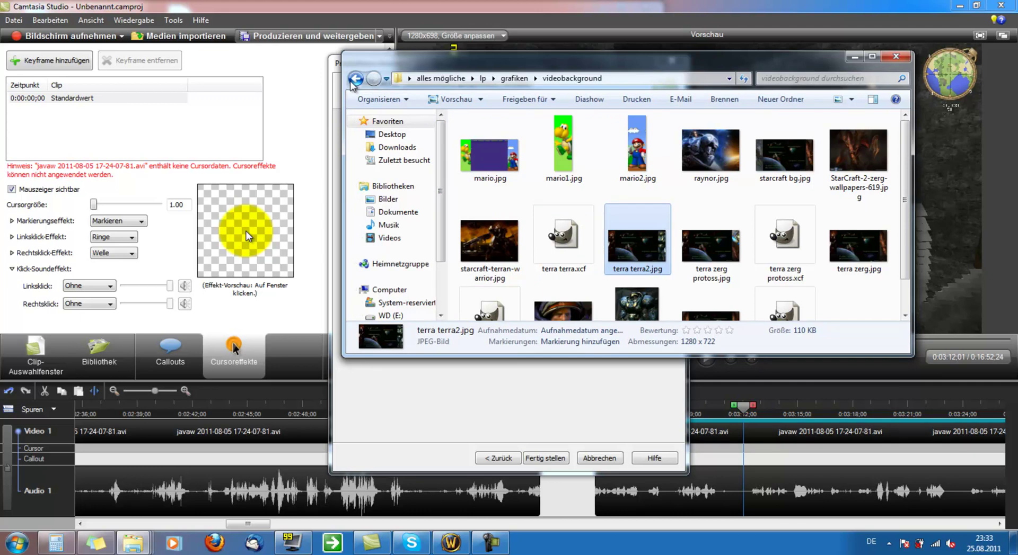
pyautogui.click(355, 78)
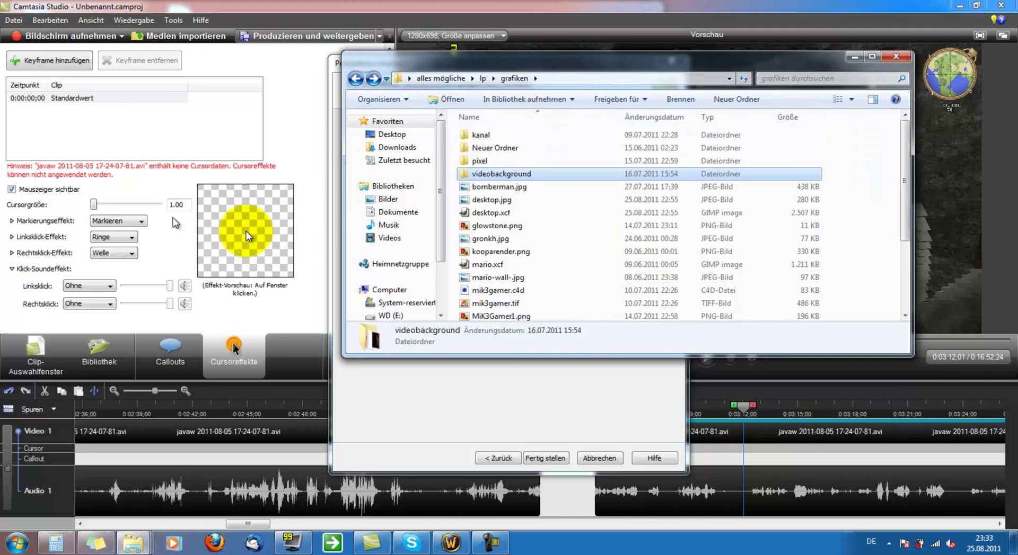
# Step: View kanalshot.png from the kanal folder, return to grafiken and close the folder window
pyautogui.doubleClick(495, 136)
pyautogui.click(495, 135)
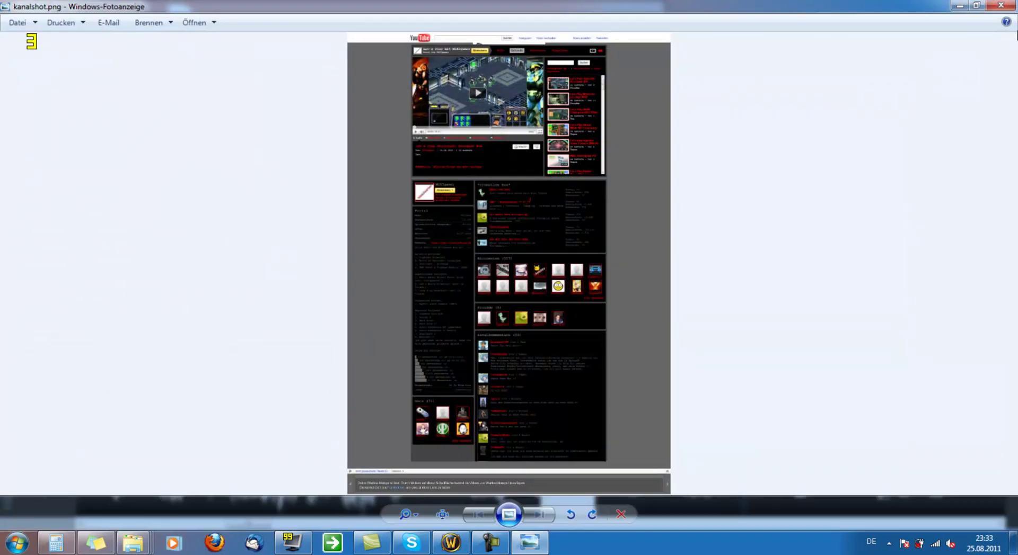
pyautogui.click(1001, 6)
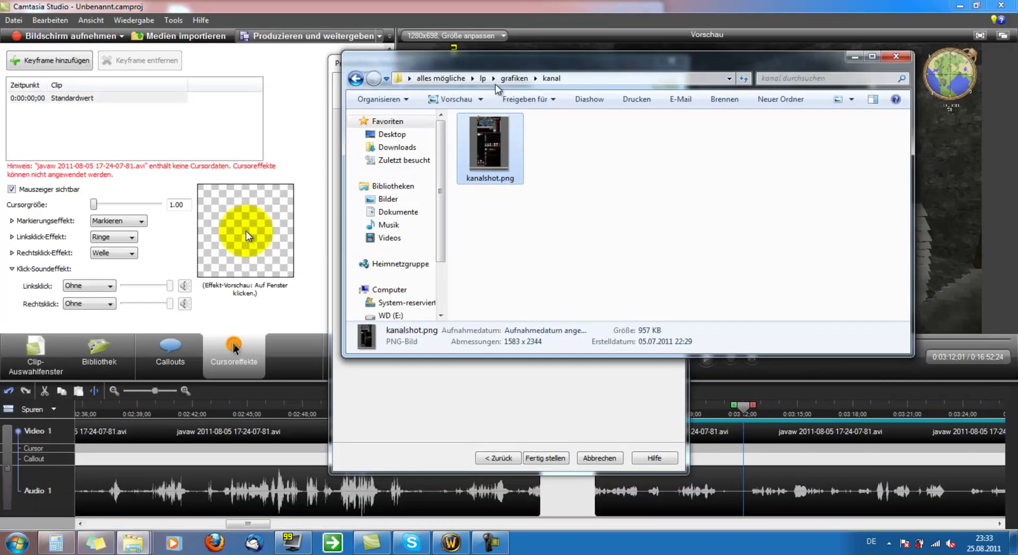
pyautogui.click(512, 79)
pyautogui.rightClick(512, 82)
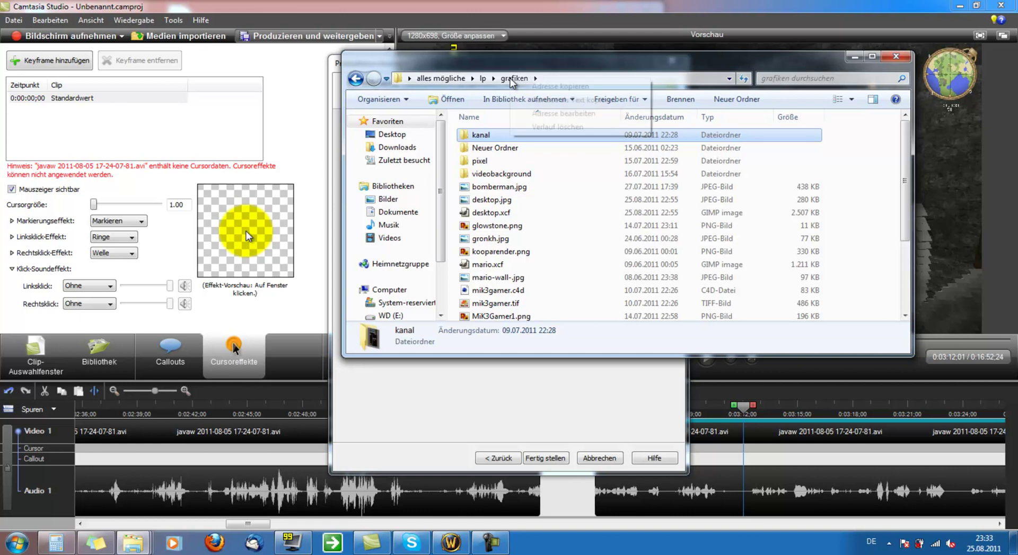
pyautogui.press('Escape')
pyautogui.scroll(-1, 575, 246)
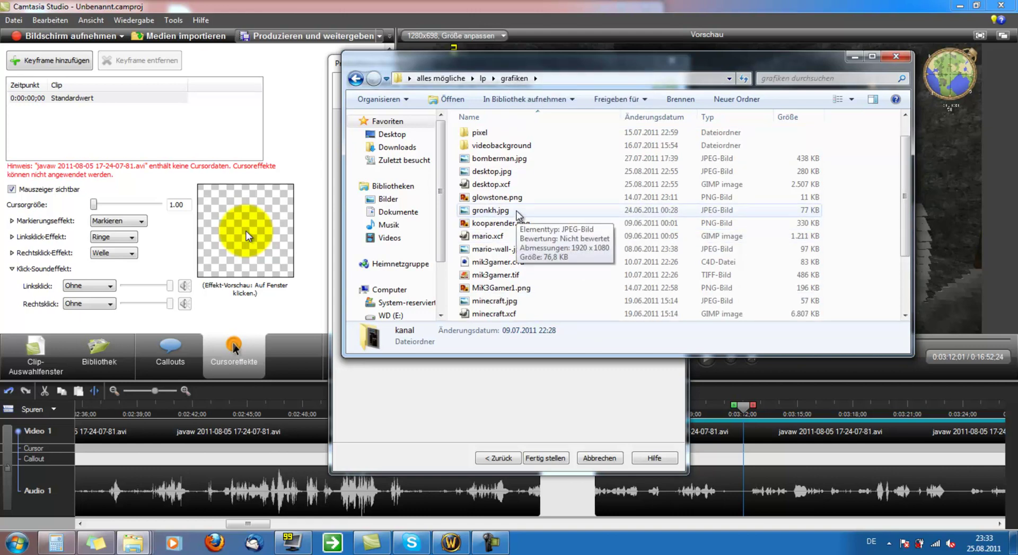
pyautogui.scroll(1, 513, 196)
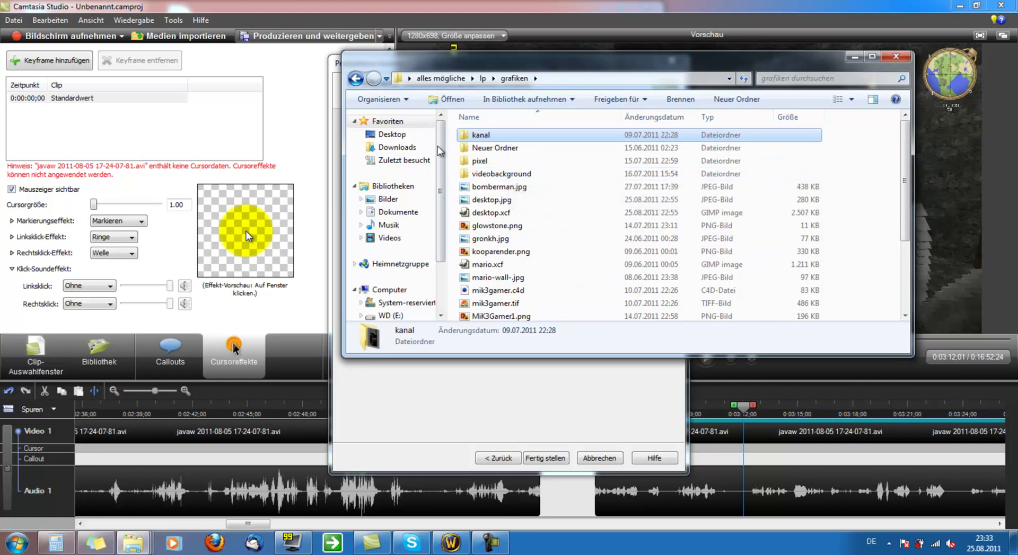
pyautogui.click(895, 57)
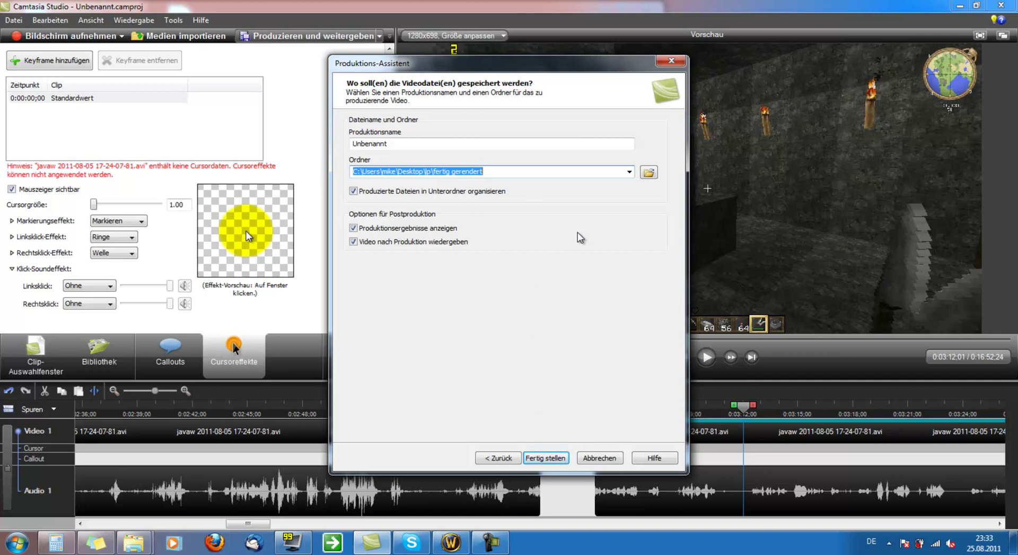
# Step: Reposition the production wizard, point out the output folder path and turn off playing the video after production
pyautogui.moveTo(466, 67); pyautogui.dragTo(526, 53)
pyautogui.moveTo(434, 158); pyautogui.dragTo(529, 155)
pyautogui.click(570, 162)
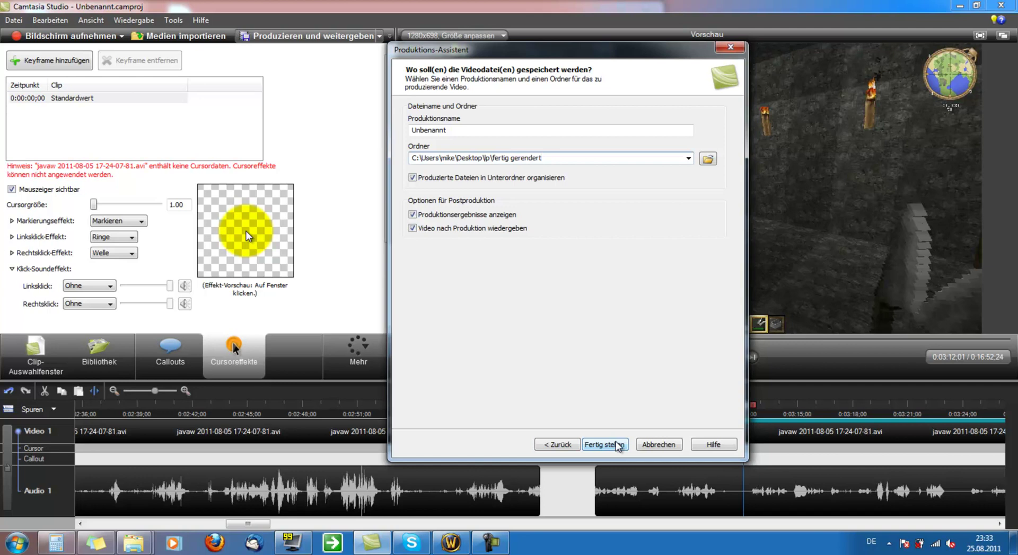
pyautogui.click(413, 229)
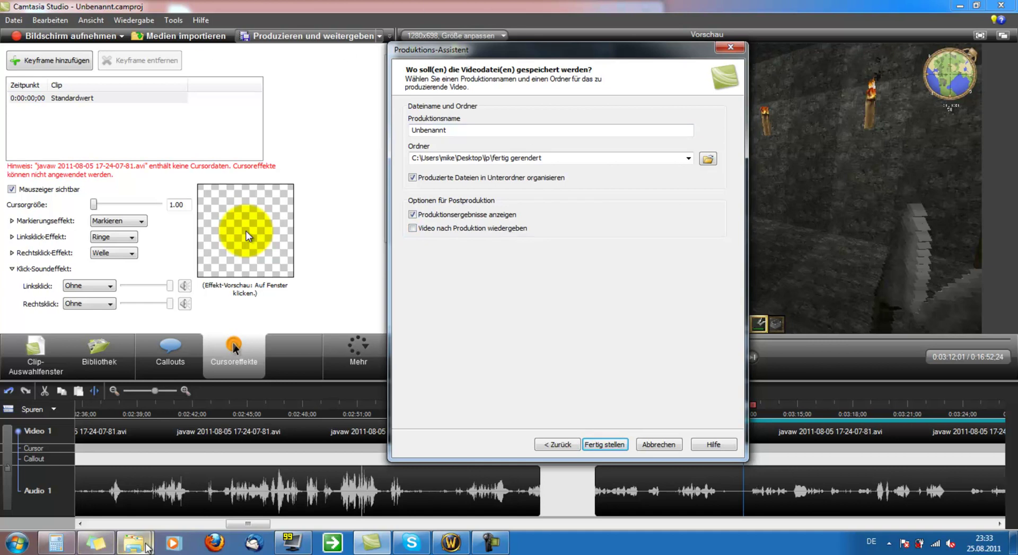
# Step: Browse from fertig gerendert through minecraft into the mine 40 krankheit folder and select mine 40 krankheit.mp4
pyautogui.moveTo(134, 541)
pyautogui.moveTo(200, 461)
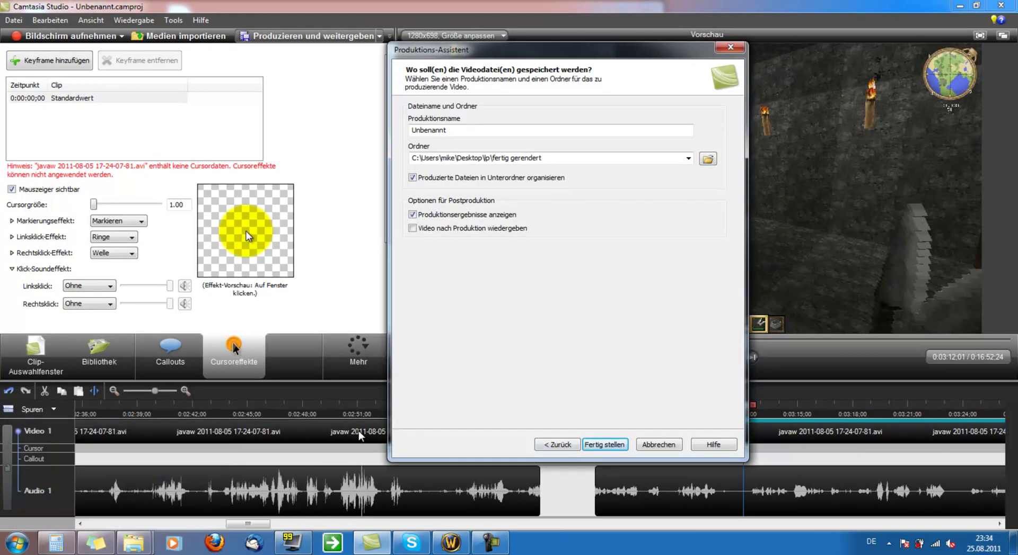
pyautogui.rightClick(134, 541)
pyautogui.click(101, 299)
pyautogui.doubleClick(493, 148)
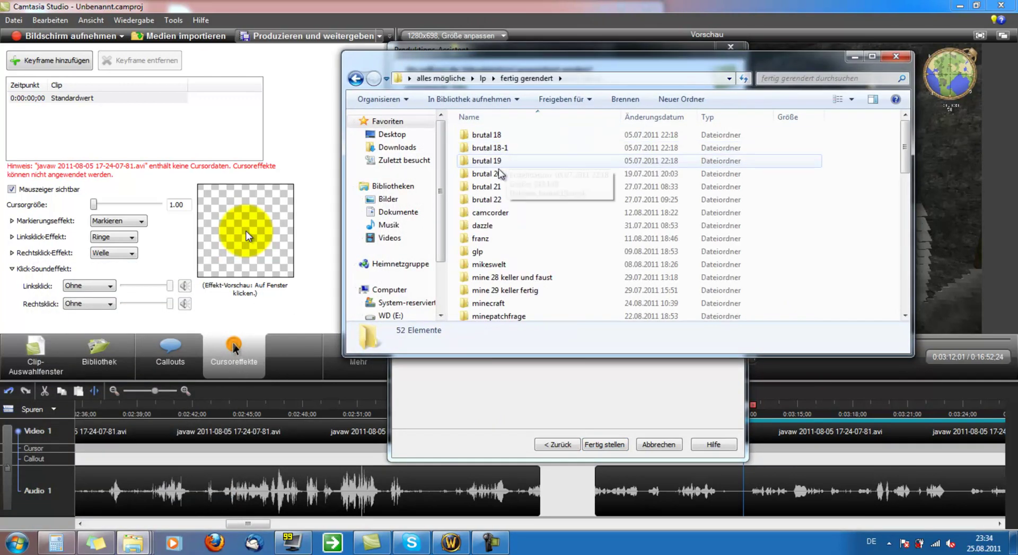
pyautogui.scroll(-2, 534, 279)
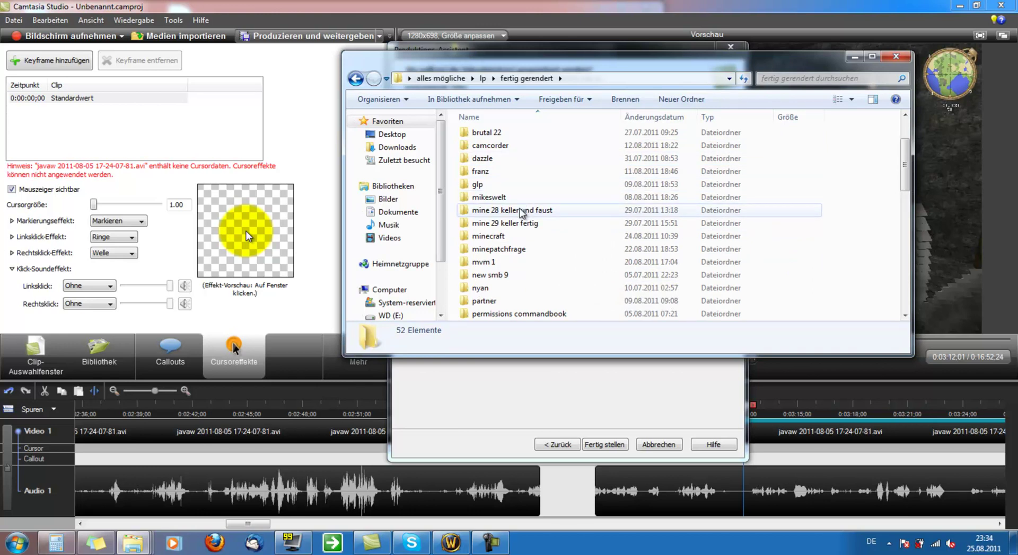
pyautogui.doubleClick(514, 240)
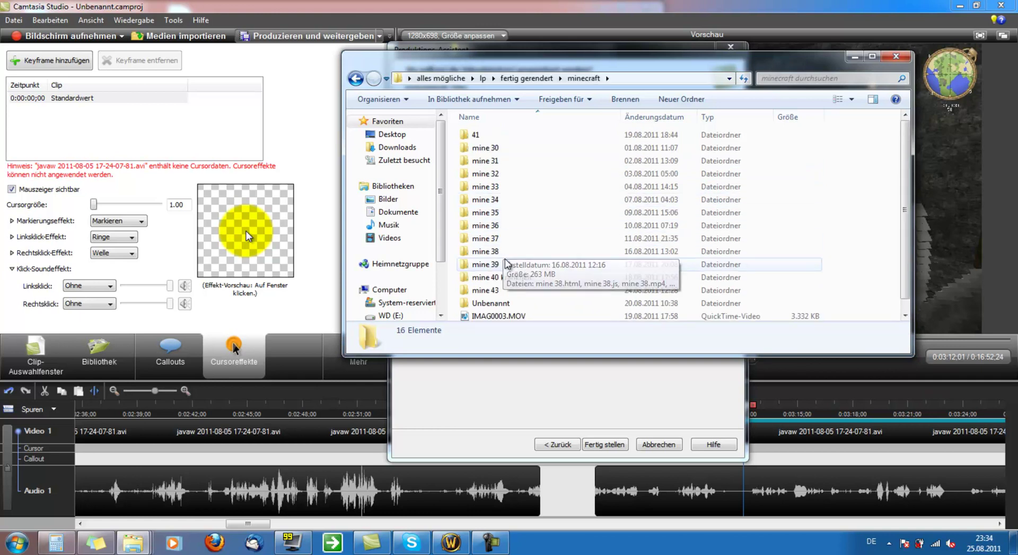
pyautogui.doubleClick(507, 278)
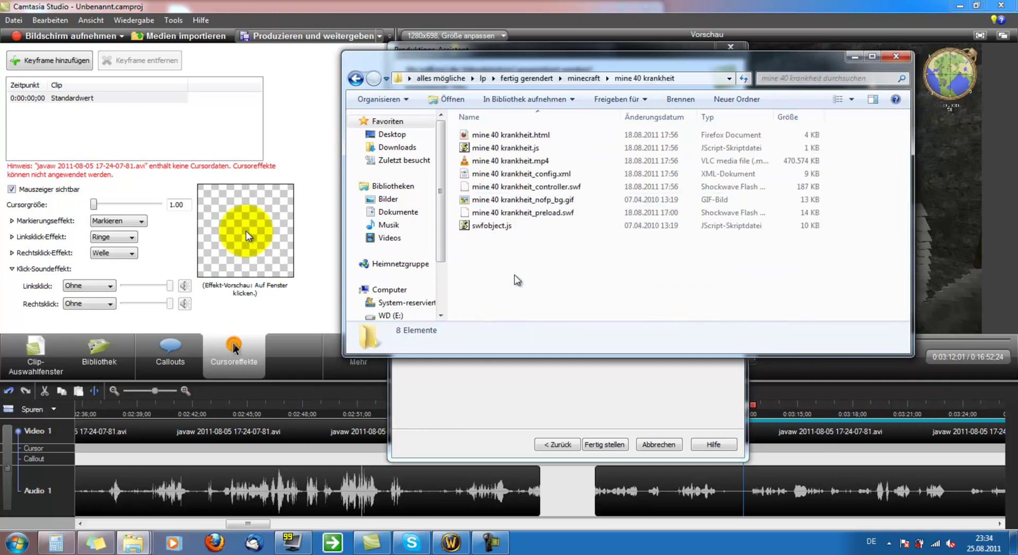
pyautogui.click(528, 162)
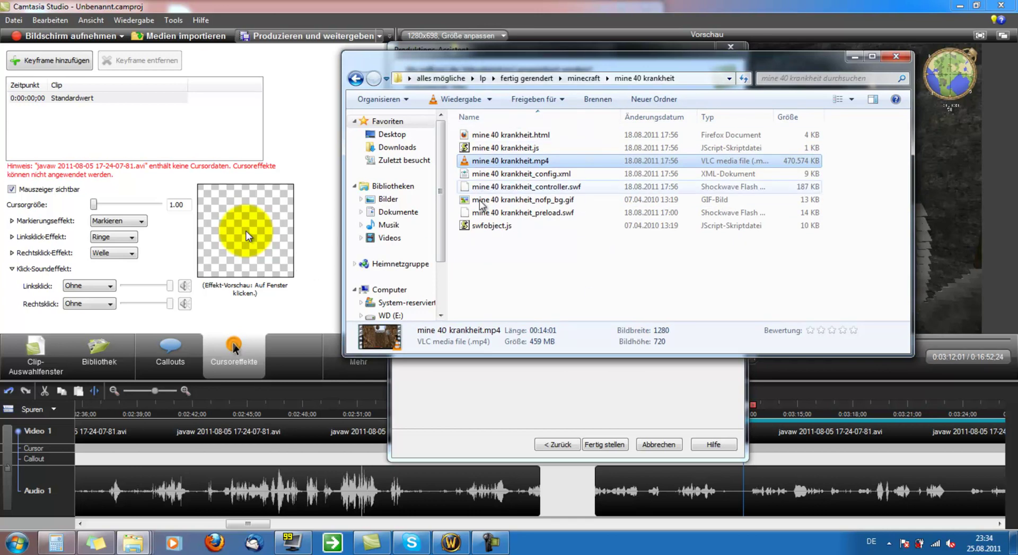
# Step: Open mine 40 krankheit.html in the browser to show the Camtasia web player, then close the browser window
pyautogui.click(502, 137)
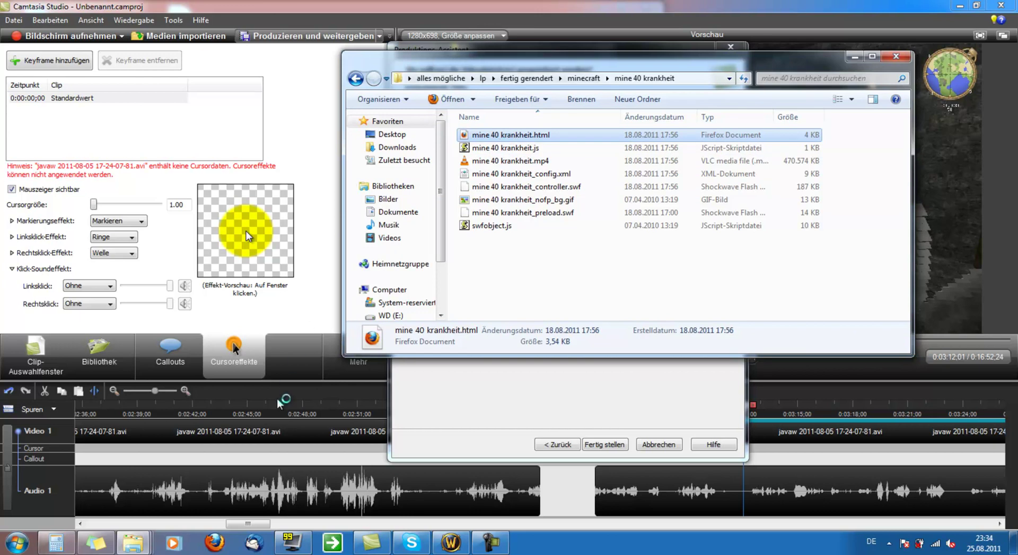
pyautogui.click(482, 139)
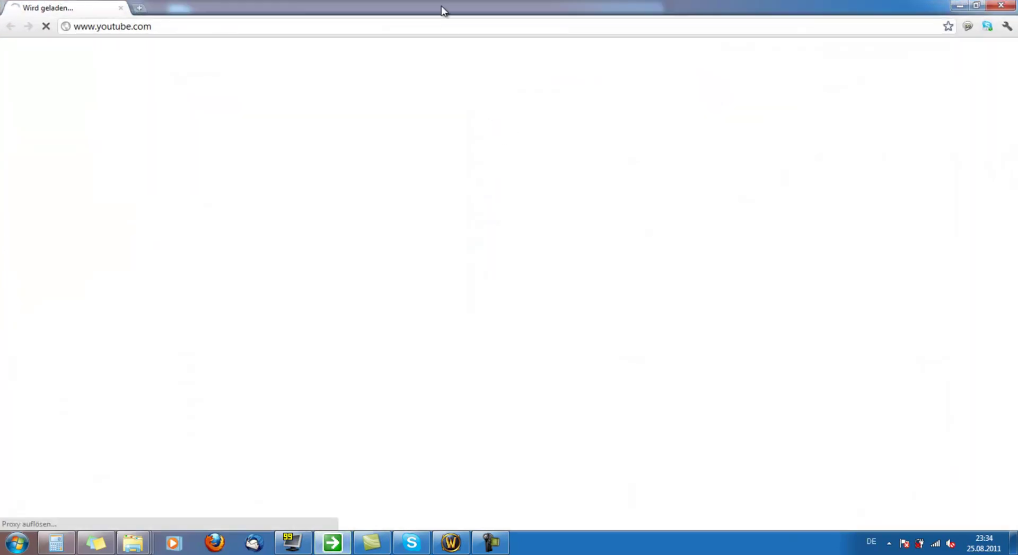
pyautogui.moveTo(444, 11); pyautogui.dragTo(367, 180)
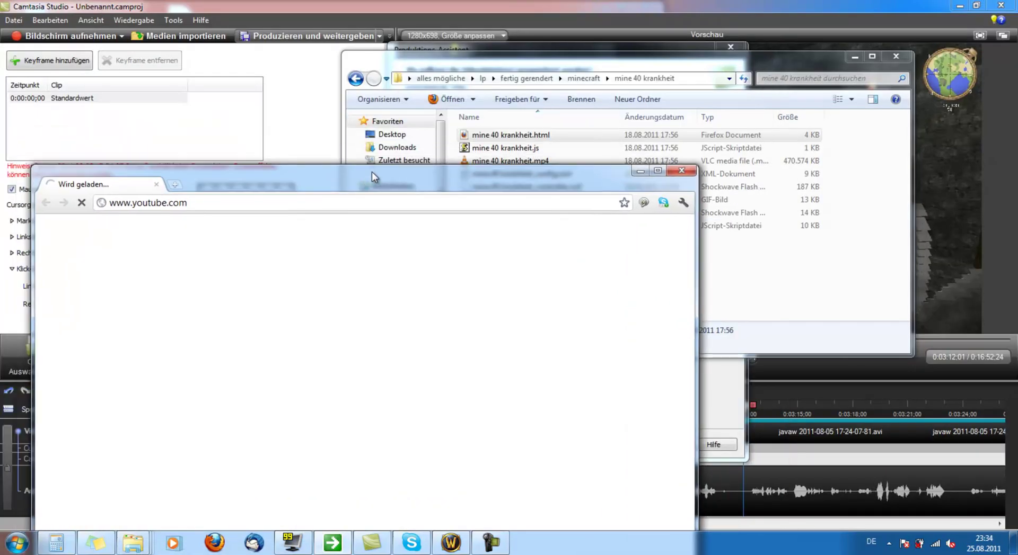
pyautogui.click(406, 271)
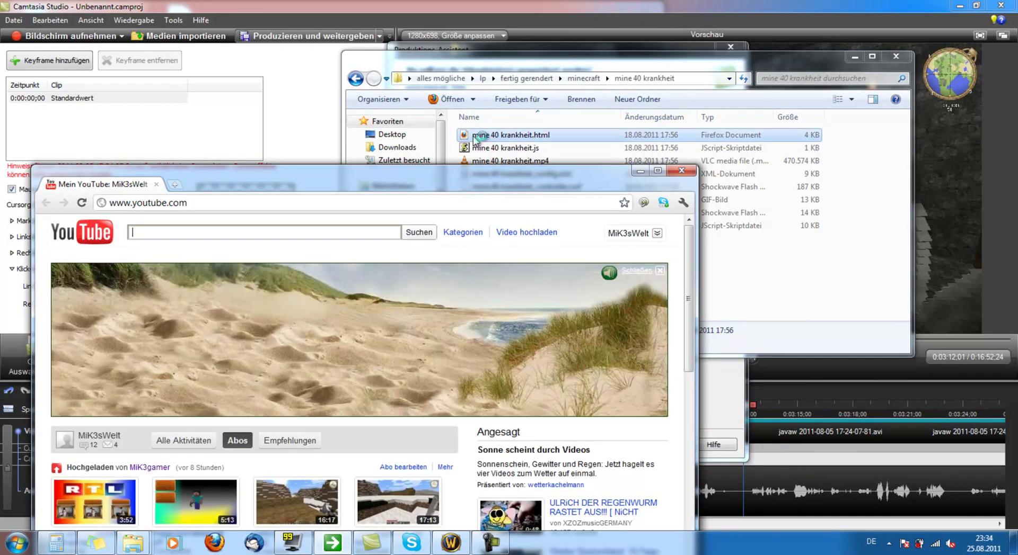
pyautogui.moveTo(475, 139); pyautogui.dragTo(385, 258)
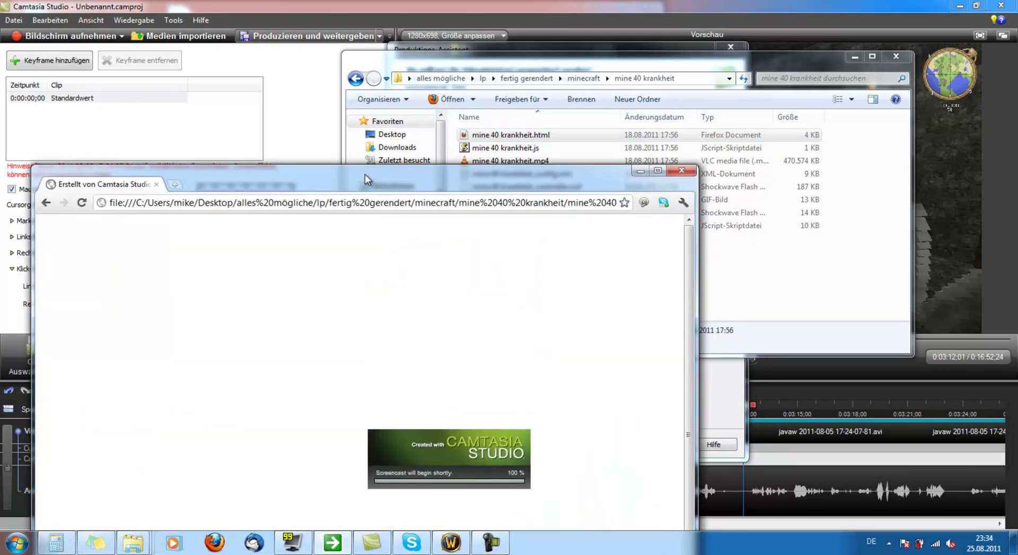
pyautogui.moveTo(365, 174); pyautogui.dragTo(409, 58)
pyautogui.doubleClick(409, 58)
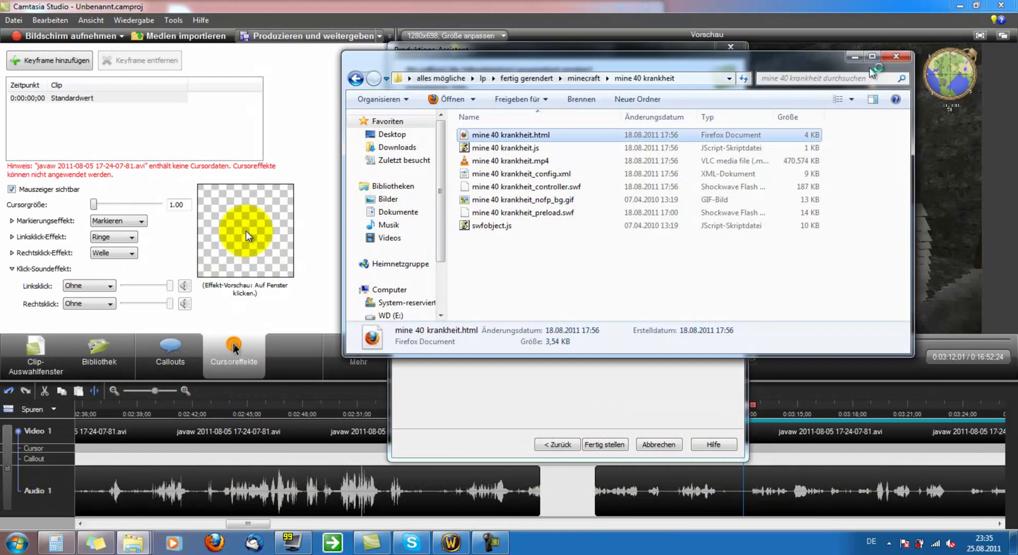
# Step: Go through the other produced files in the mine 40 krankheit folder and play mine 40 krankheit.mp4 in VLC
pyautogui.click(516, 148)
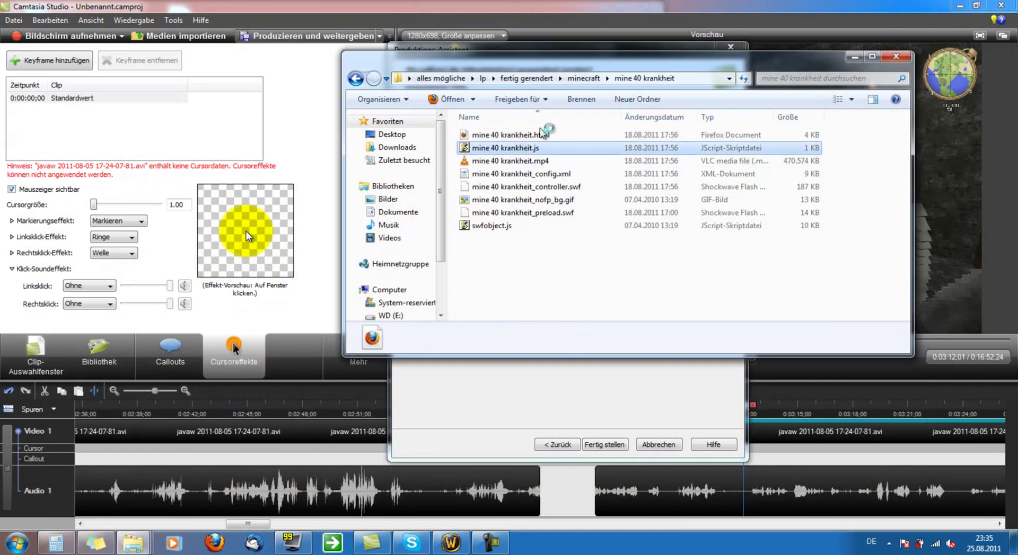
pyautogui.press('Down')
pyautogui.press('Down')
pyautogui.press('Down')
pyautogui.press('Down')
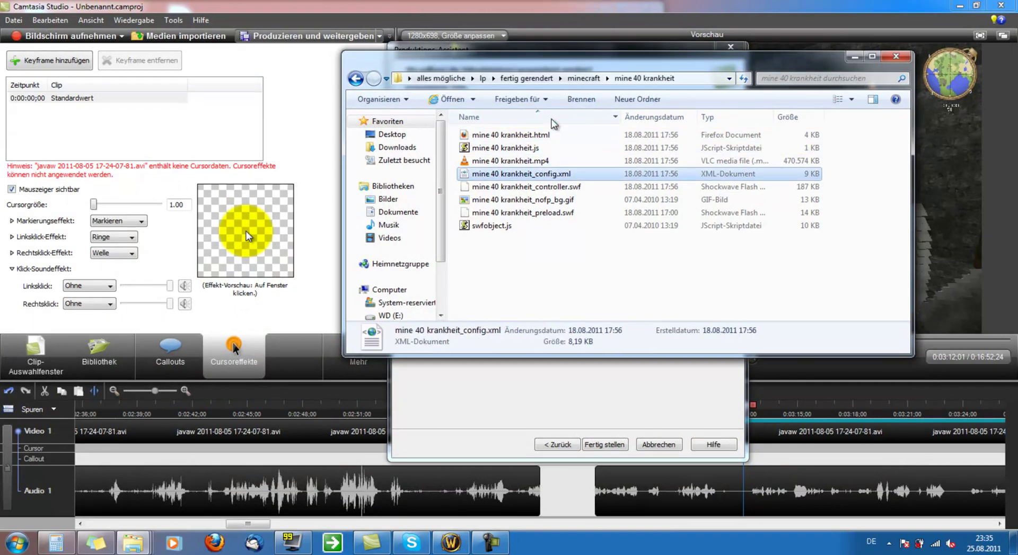
pyautogui.press('Down')
pyautogui.press('Down')
pyautogui.press('Up')
pyautogui.press('Up')
pyautogui.press('Up')
pyautogui.press('Up')
pyautogui.press('Up')
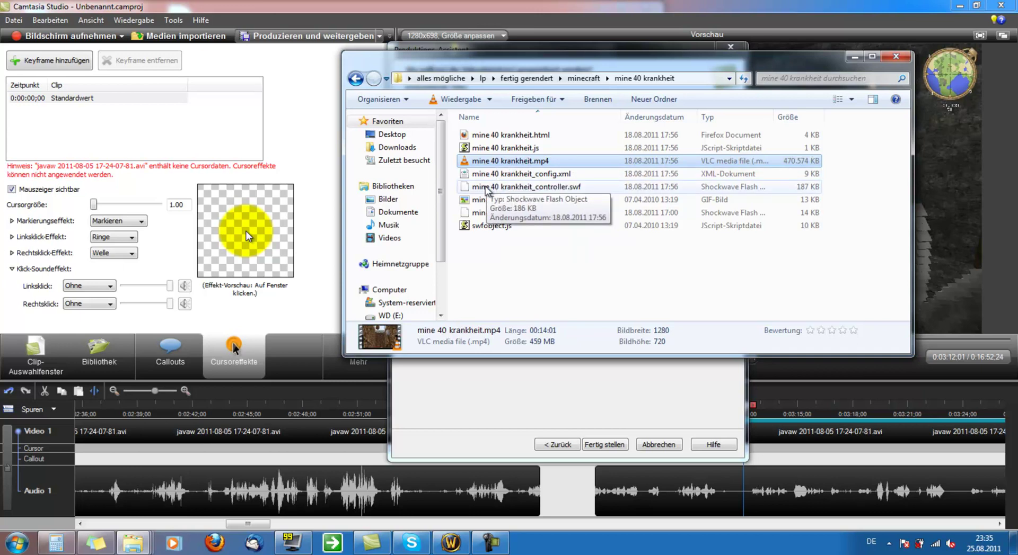
pyautogui.press('Return')
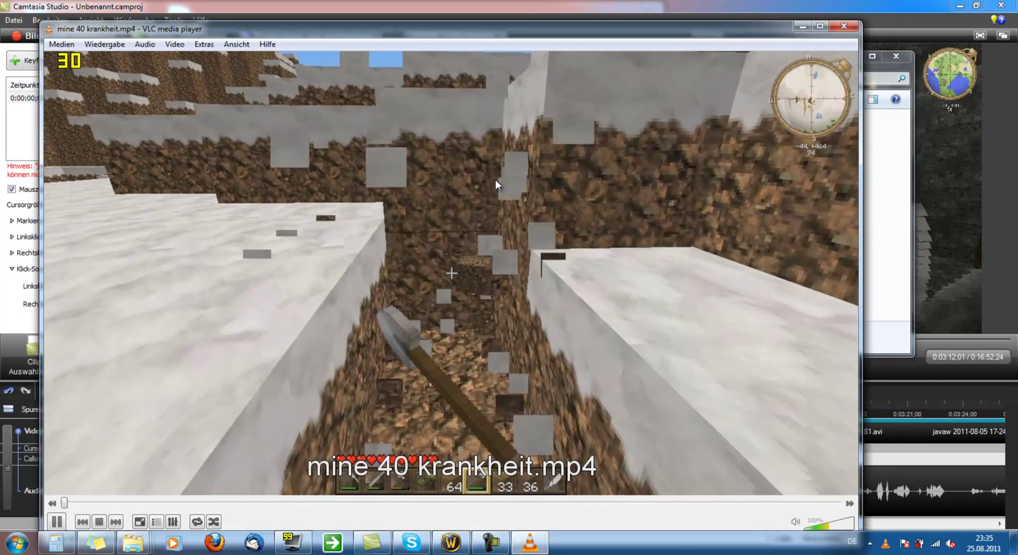
# Step: Lower VLC's volume to 75%, skip to about 10 minutes into mine 40 krankheit.mp4 and close the player
pyautogui.scroll(-5, 320, 328)
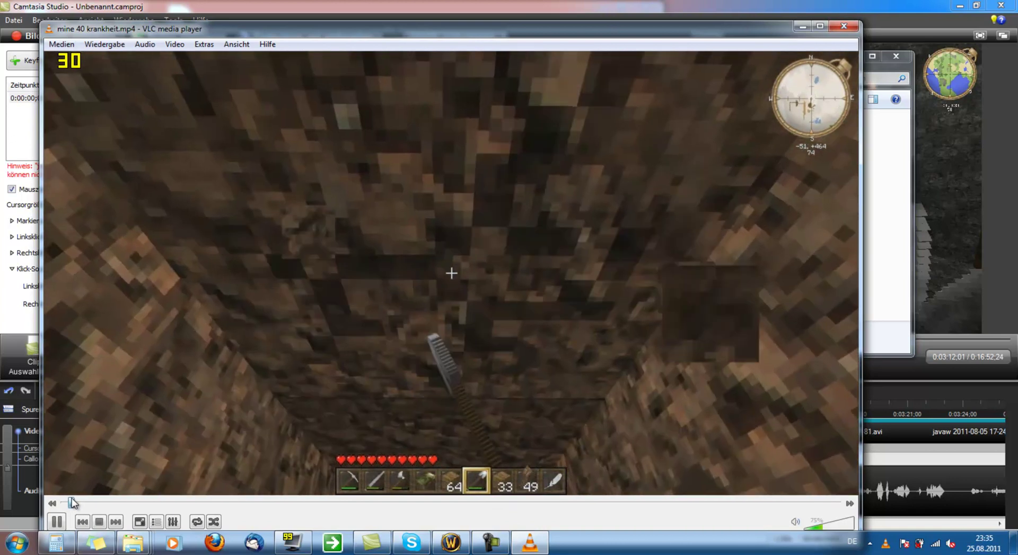
pyautogui.moveTo(69, 503); pyautogui.dragTo(618, 502)
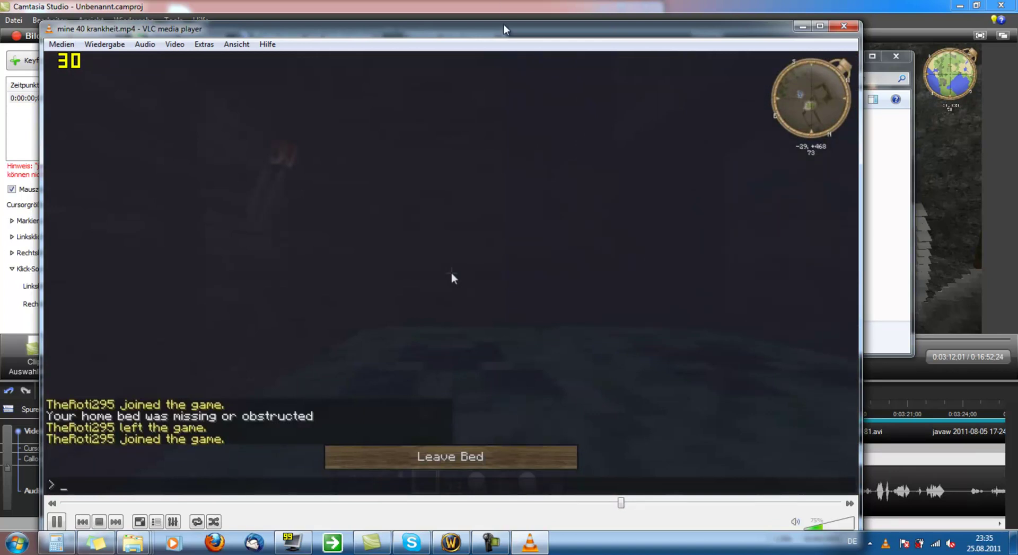
pyautogui.moveTo(504, 30); pyautogui.dragTo(504, 10)
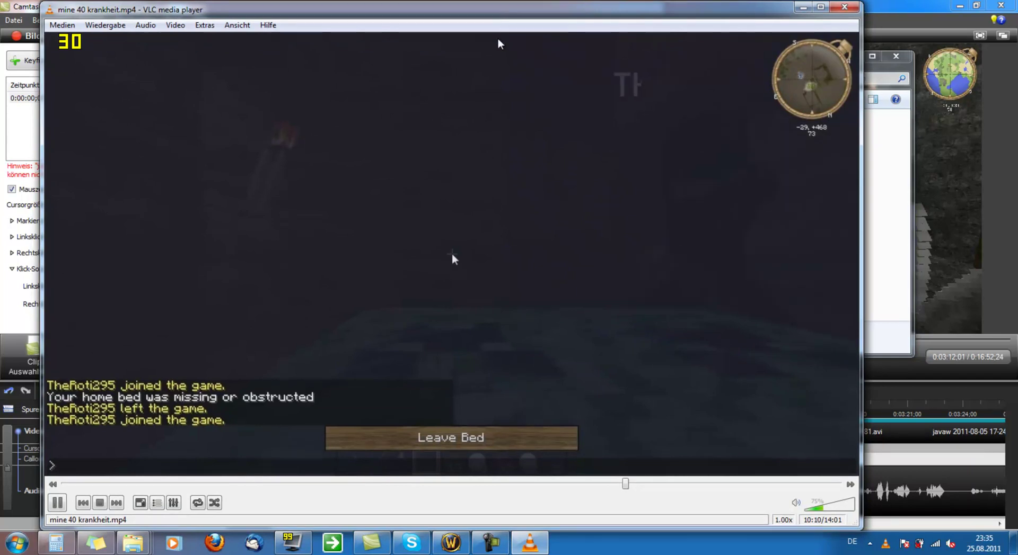
pyautogui.click(844, 6)
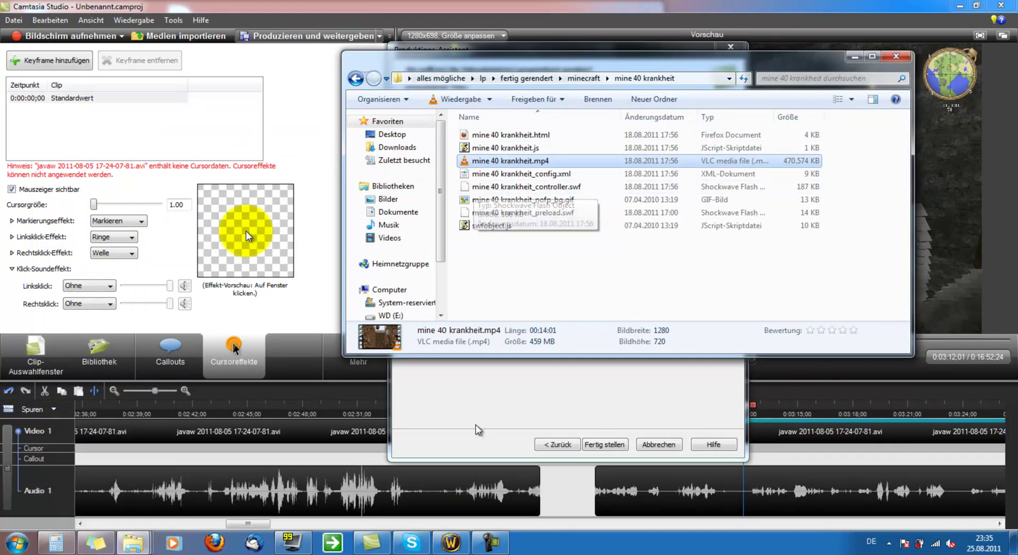
# Step: Go back to the production wizard's welcome page, cancel the production and close Camtasia Studio
pyautogui.click(521, 448)
pyautogui.click(551, 447)
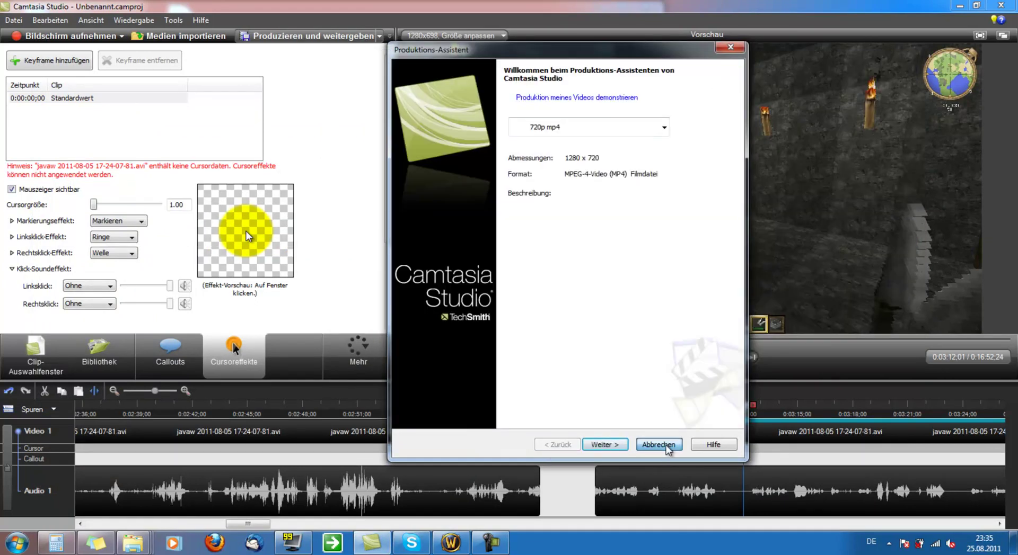
pyautogui.click(661, 445)
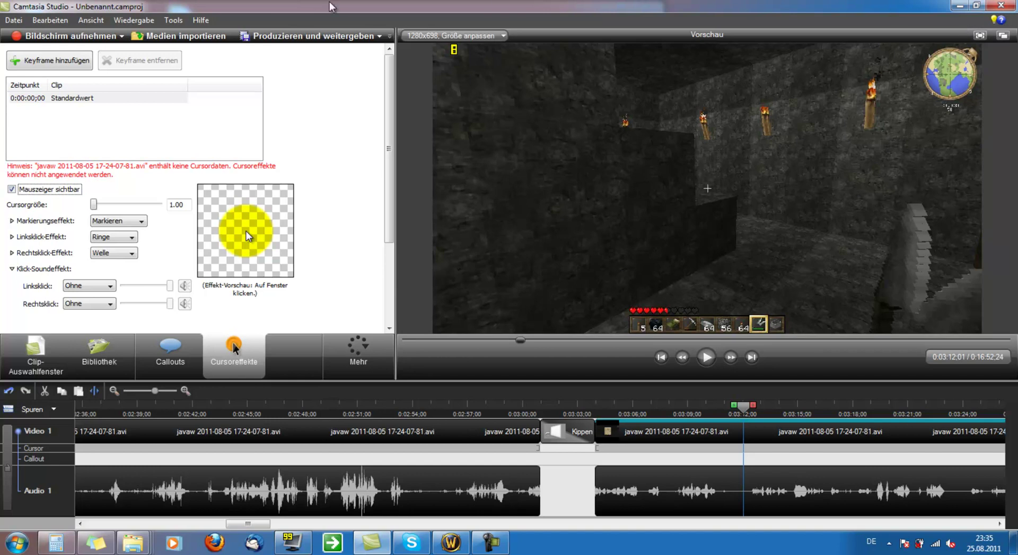
pyautogui.click(1001, 5)
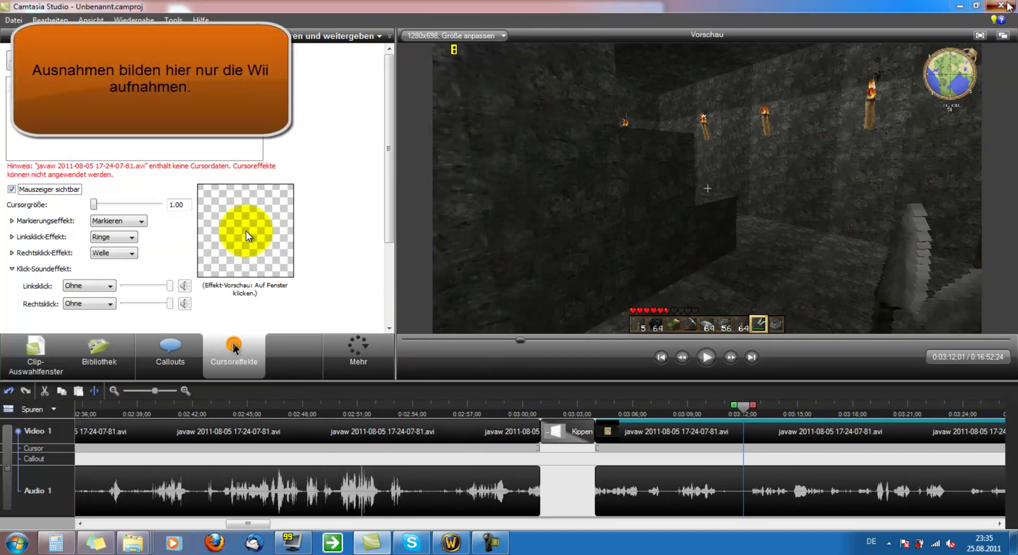
pyautogui.click(525, 299)
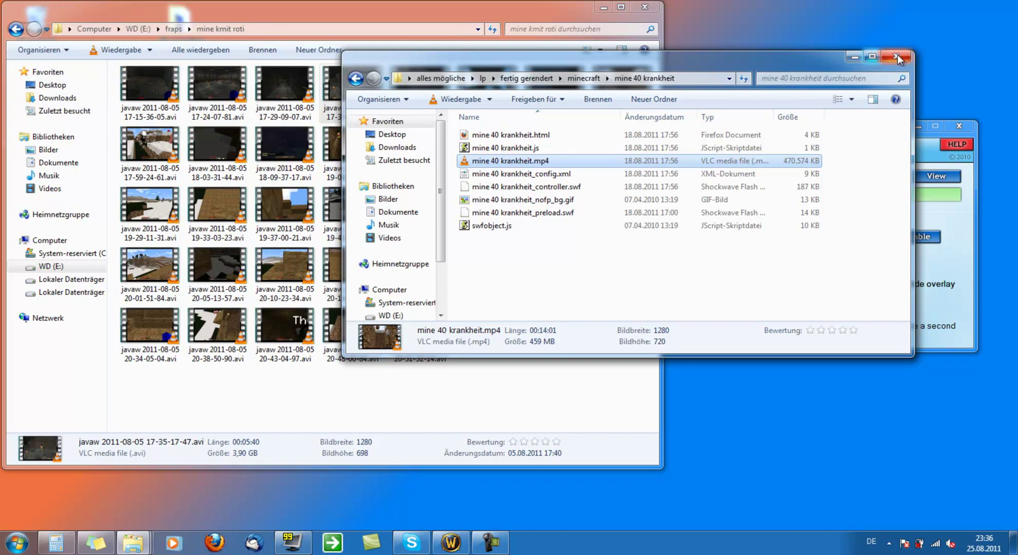
# Step: Close the mine 40 krankheit folder window, move the Fraps window down and bring up the screen recorder's controls
pyautogui.click(896, 56)
pyautogui.moveTo(815, 130); pyautogui.dragTo(801, 200)
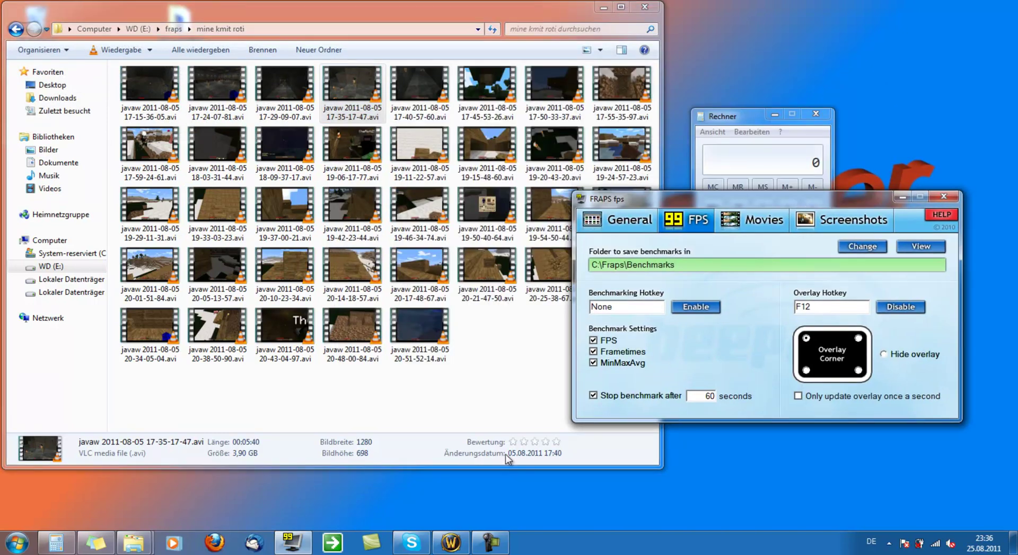
pyautogui.click(490, 543)
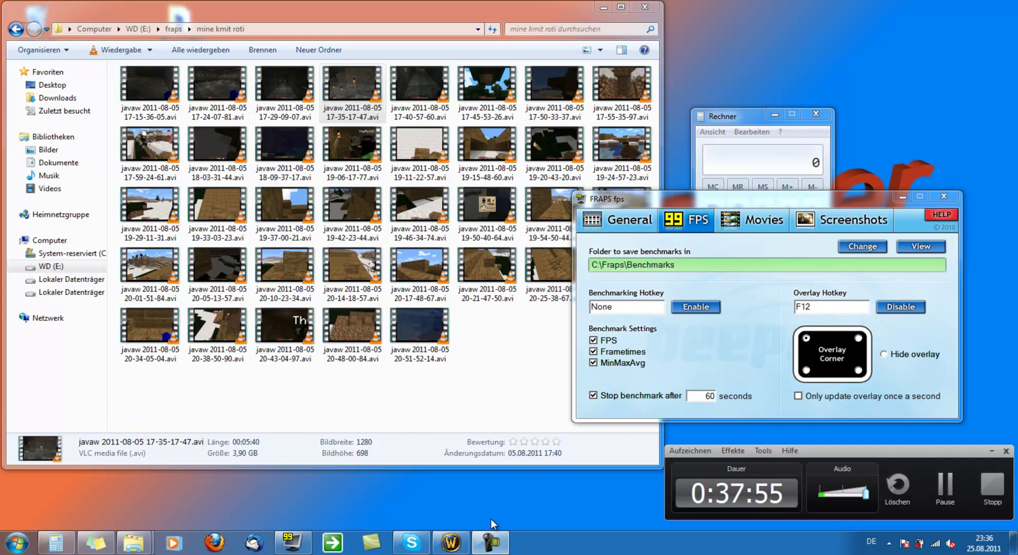